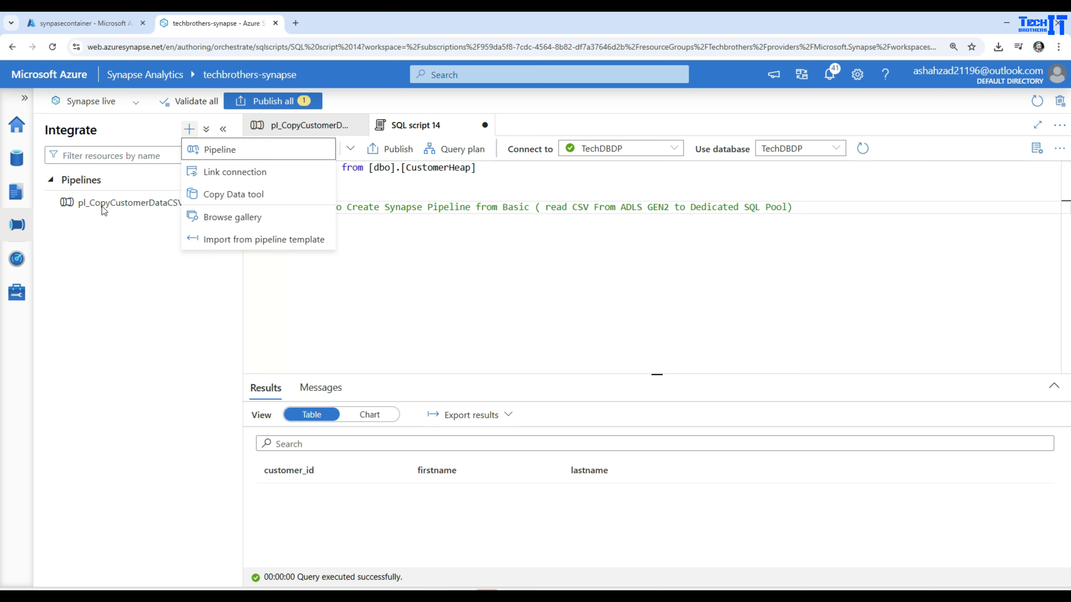
Create a new pipeline in the Integrate hub
{"action": "left_click", "coordinate": [116, 278]}
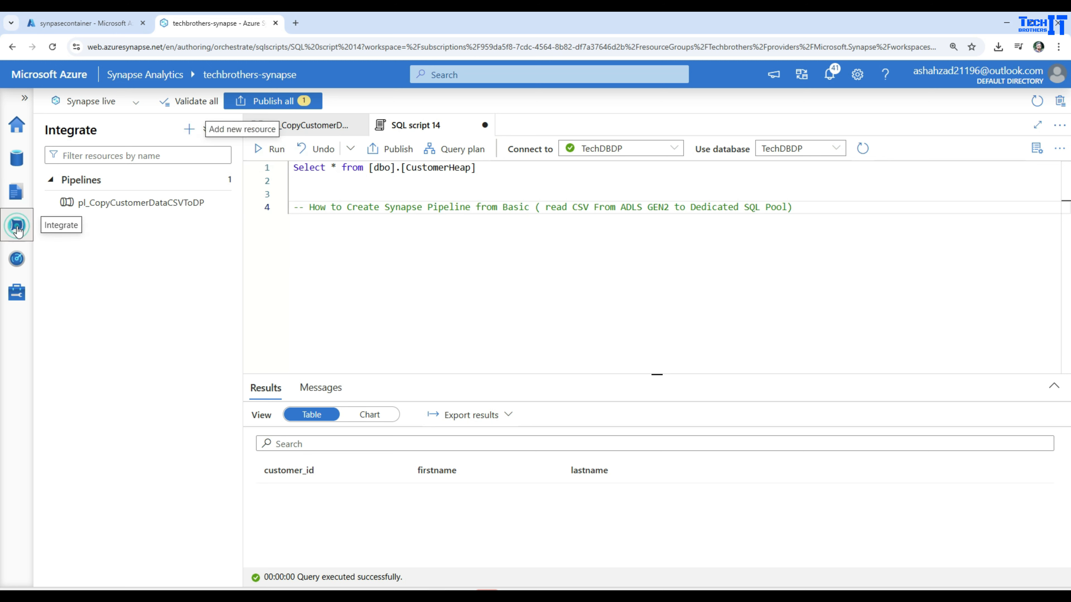
{"action": "left_click", "coordinate": [188, 129]}
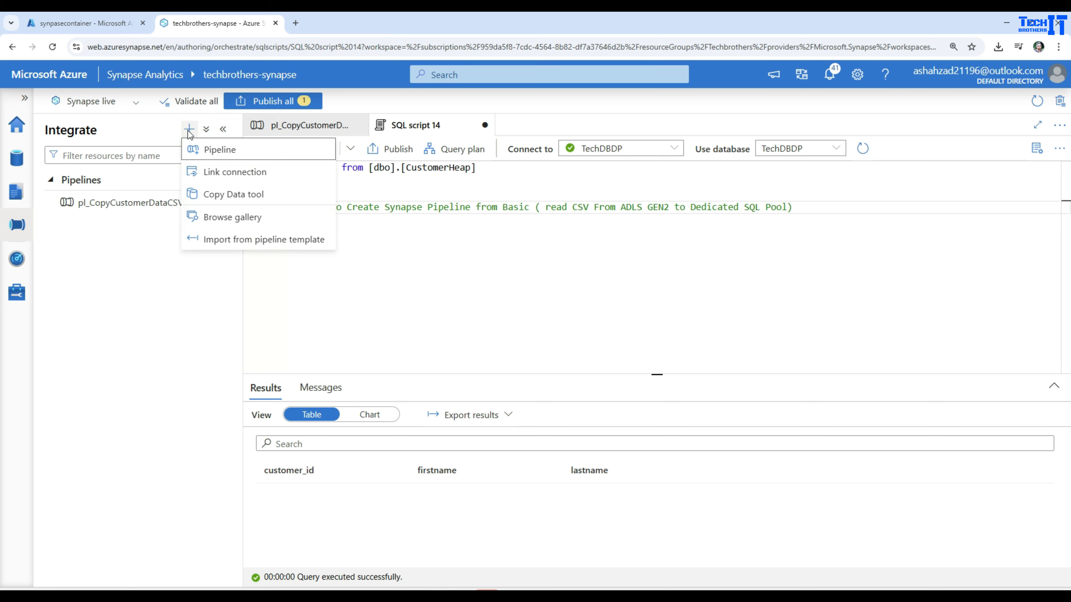
{"action": "left_click", "coordinate": [221, 150]}
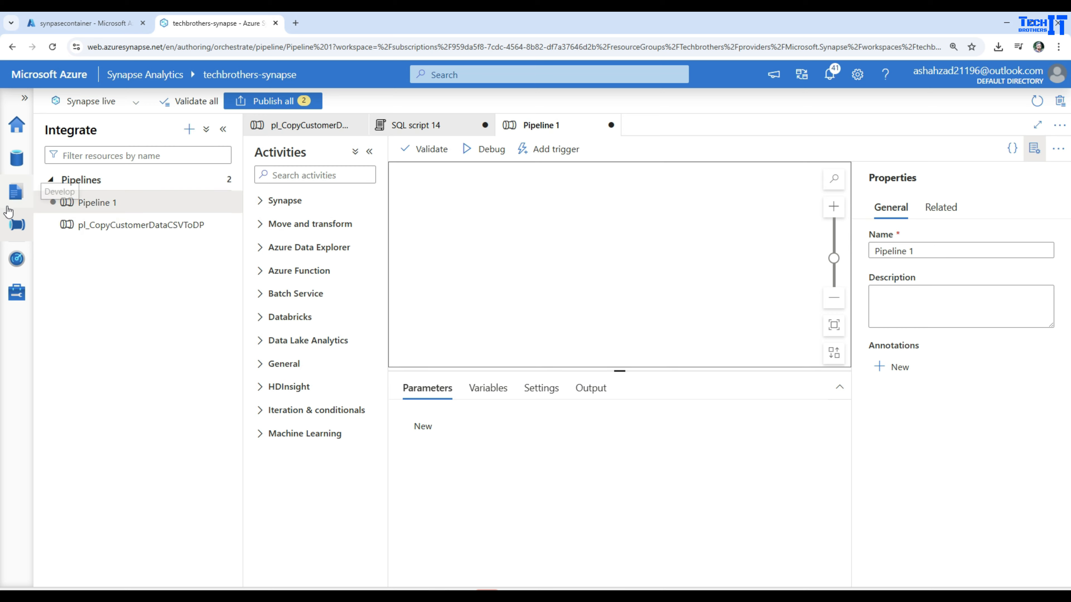
List the tables of the TechDBDP SQL database in the Data hub
{"action": "left_click", "coordinate": [14, 166]}
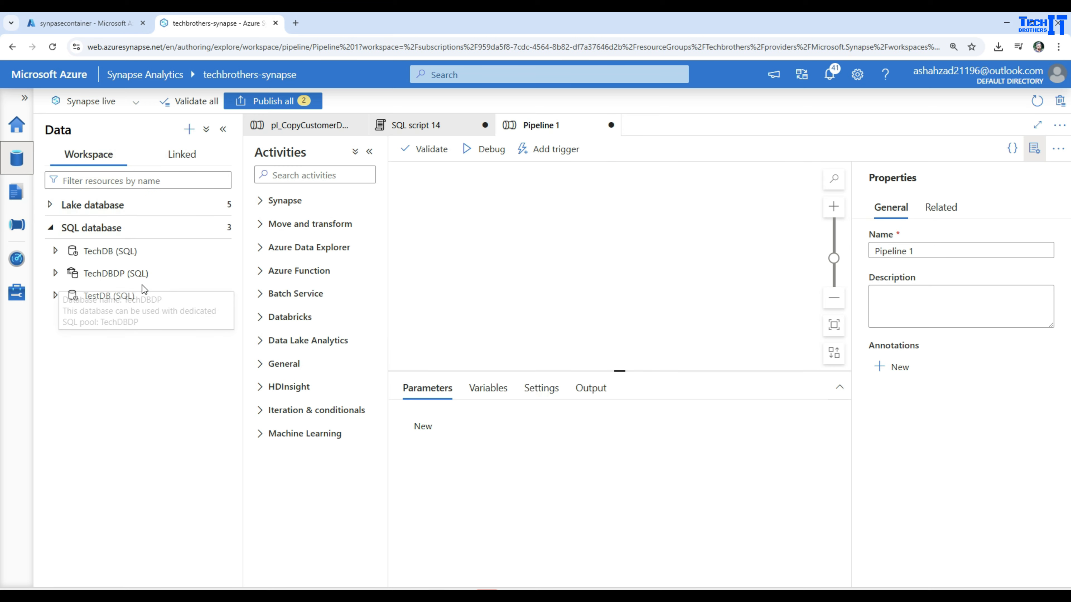
{"action": "left_click", "coordinate": [90, 276]}
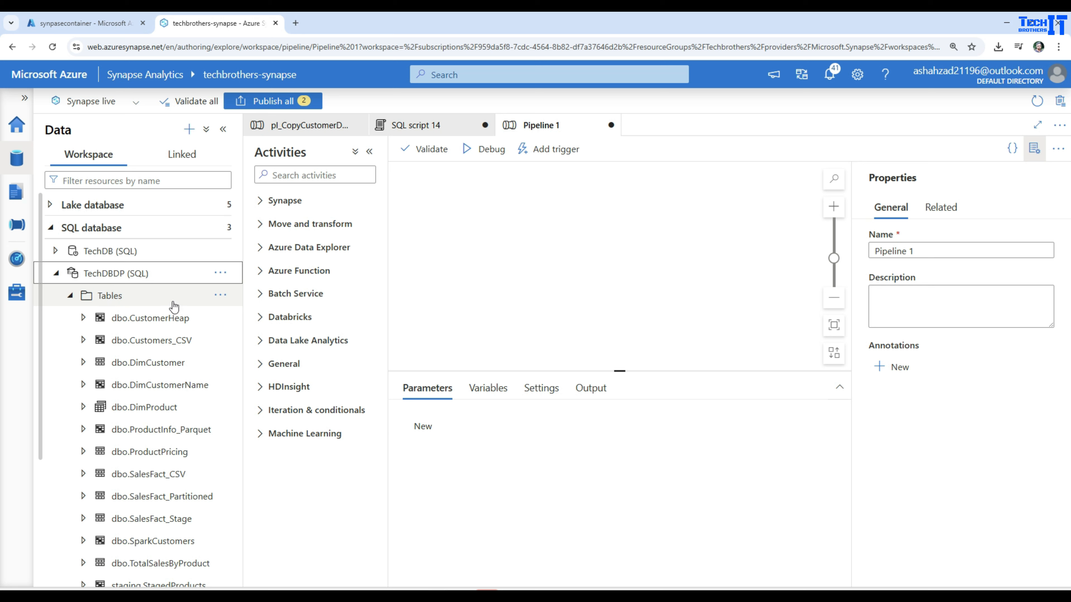
{"action": "left_click", "coordinate": [219, 295]}
{"action": "left_click", "coordinate": [237, 340]}
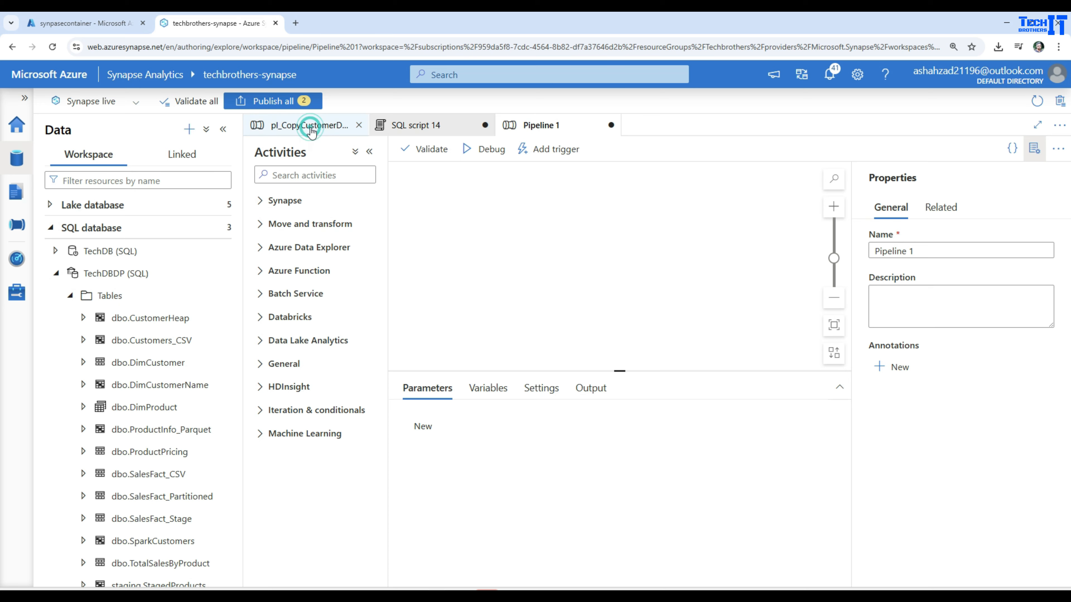
Run the query Select * from [dbo].[CustomerHeap] in SQL script 14 to check the destination table's contents
{"action": "left_click", "coordinate": [324, 128]}
{"action": "left_click", "coordinate": [411, 127]}
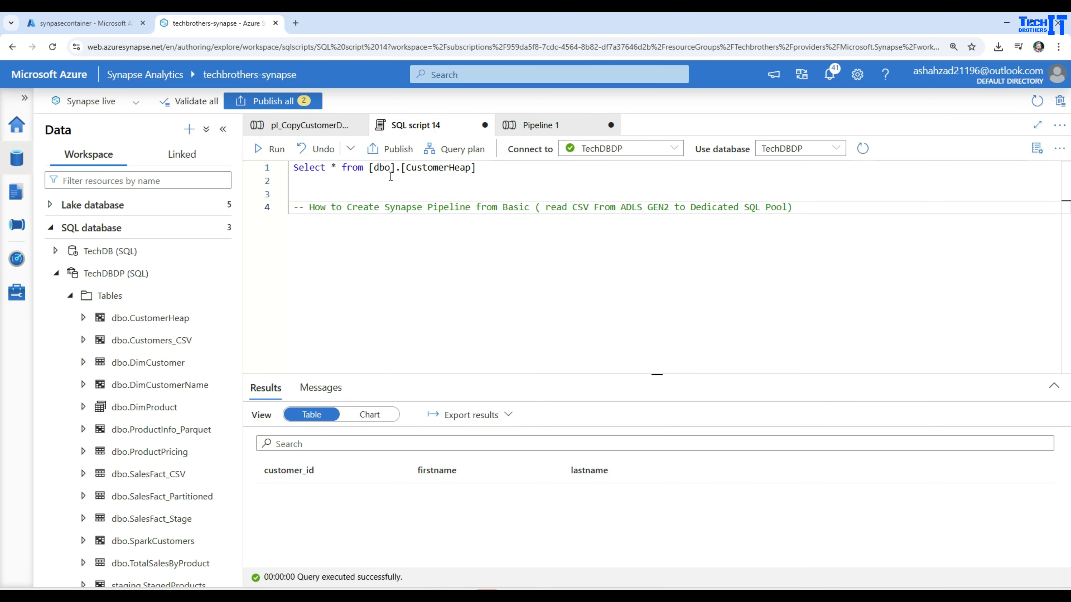
{"action": "left_click", "coordinate": [480, 166]}
{"action": "left_click_drag", "start_coordinate": [479, 166], "coordinate": [291, 167]}
{"action": "left_click", "coordinate": [270, 149]}
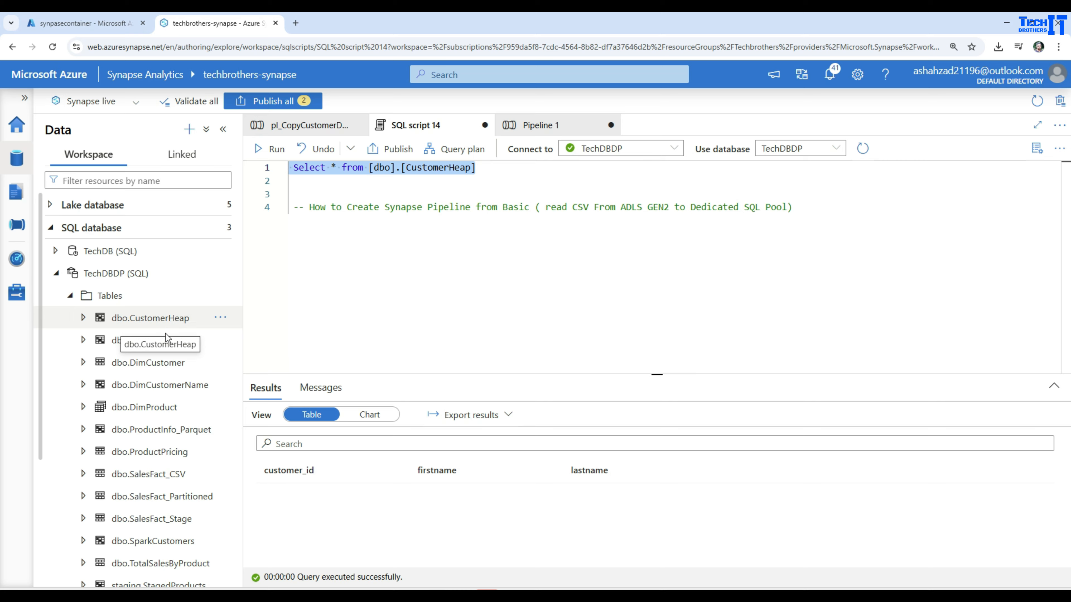
Switch to the Azure portal and open the input folder of synpasecontainer in the techbrotherssynapsestg storage account
{"action": "left_click", "coordinate": [104, 24]}
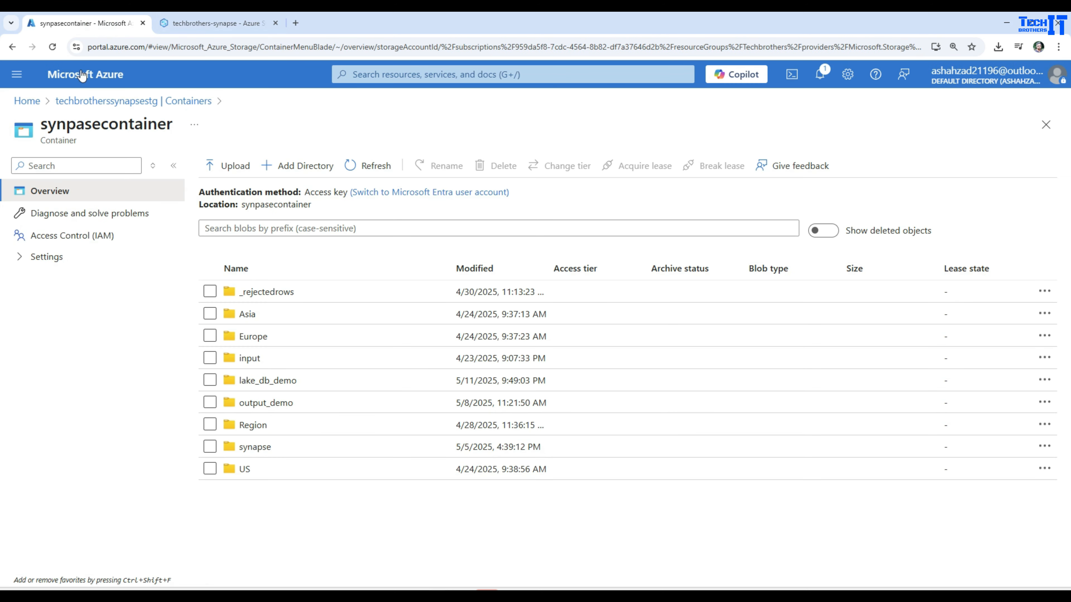
{"action": "left_click", "coordinate": [31, 103]}
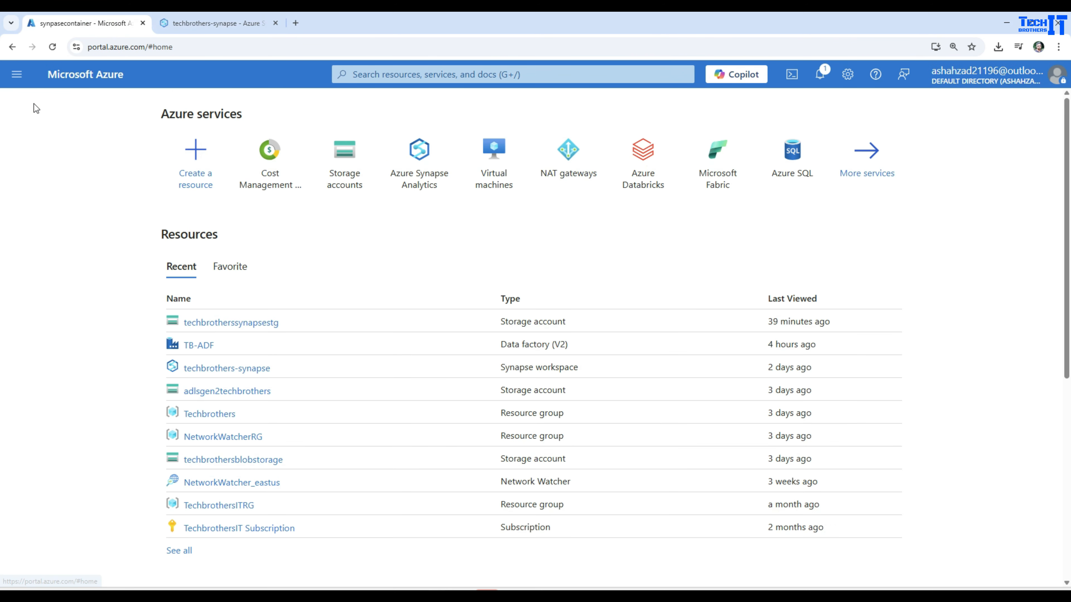
{"action": "left_click", "coordinate": [253, 324]}
{"action": "left_click", "coordinate": [87, 420]}
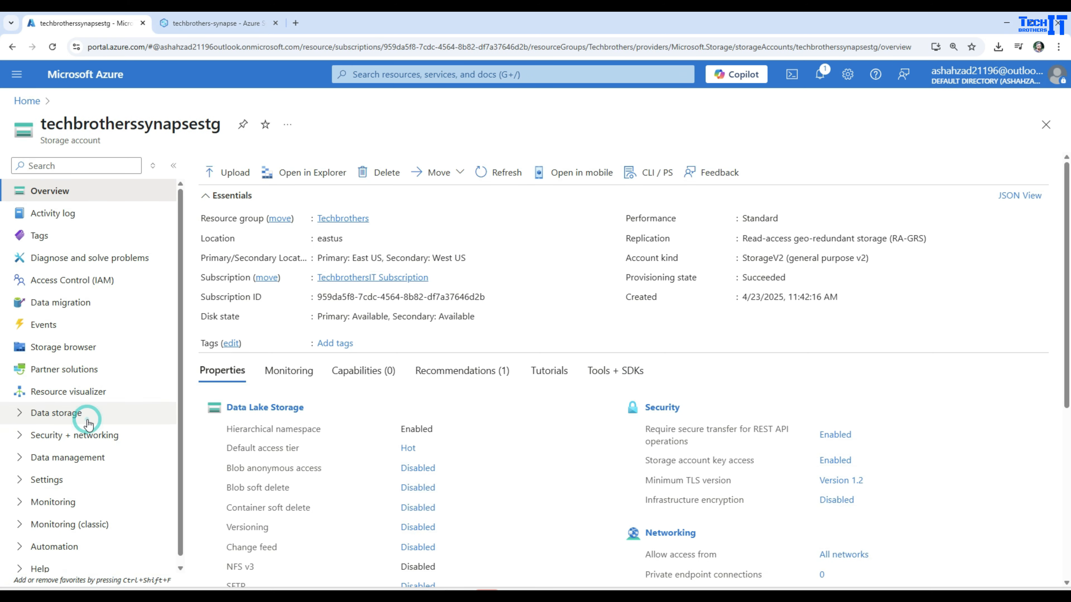
{"action": "left_click", "coordinate": [41, 415]}
{"action": "left_click", "coordinate": [66, 435]}
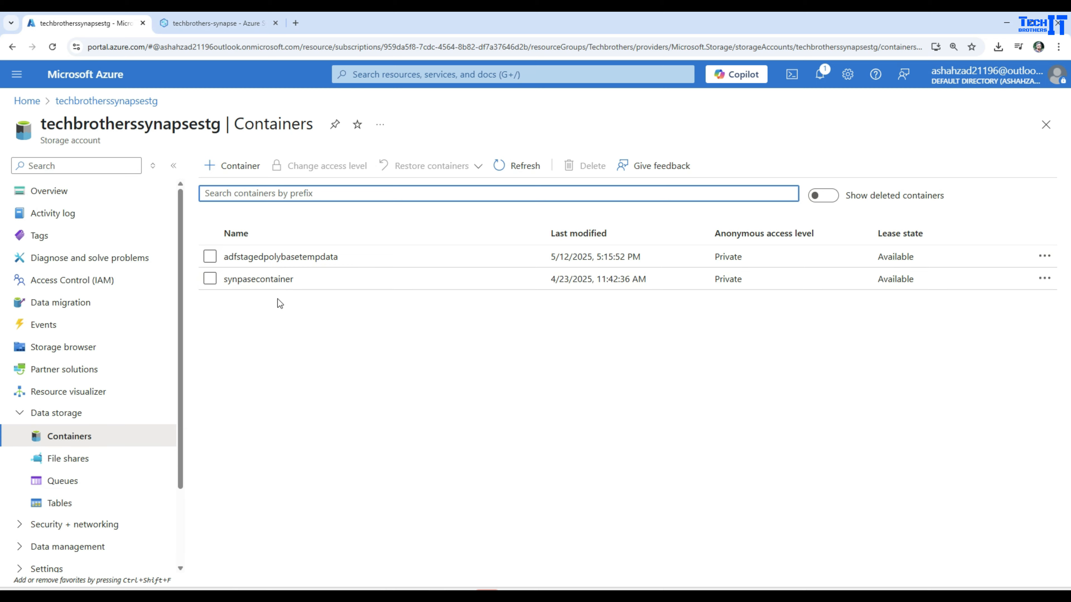
{"action": "left_click", "coordinate": [263, 280]}
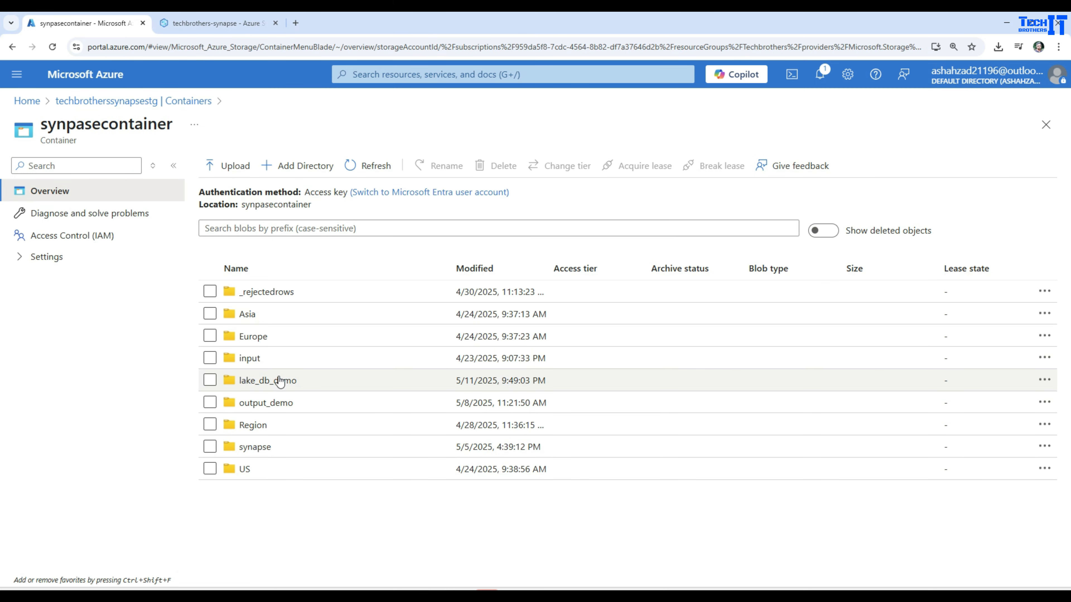
{"action": "left_click", "coordinate": [252, 359]}
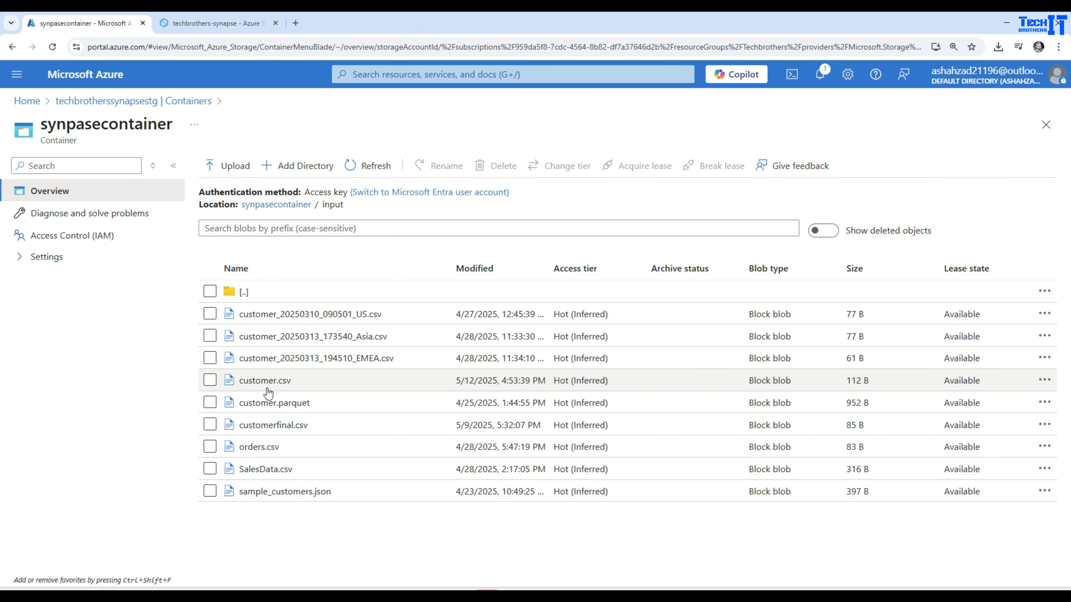
Inspect the columns and rows of customer.csv in the input folder, then close the file
{"action": "left_click_drag", "start_coordinate": [295, 380], "coordinate": [235, 382]}
{"action": "left_click", "coordinate": [295, 379]}
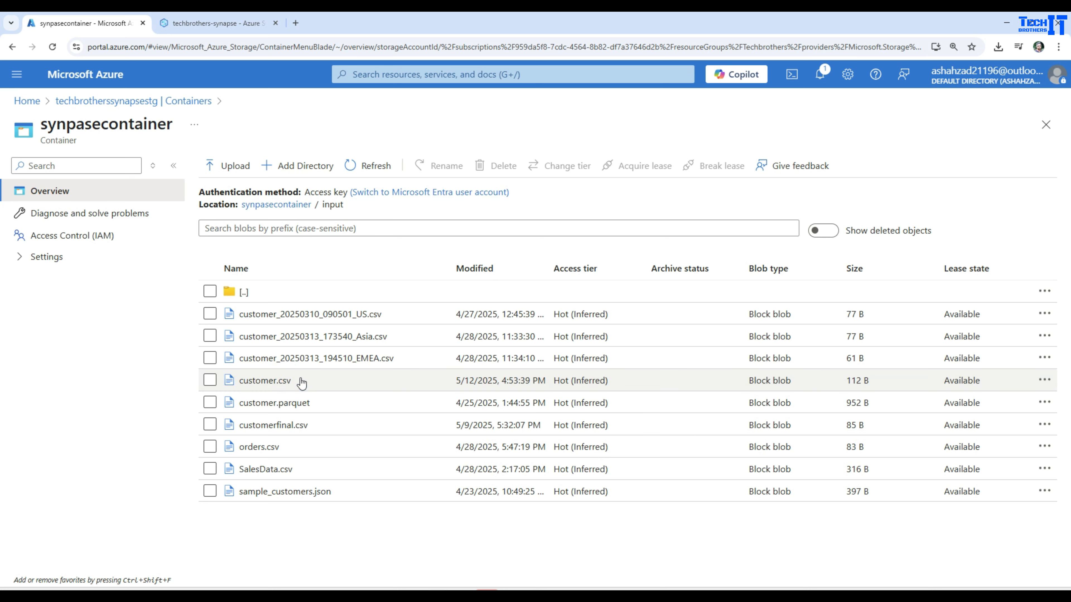
{"action": "left_click", "coordinate": [282, 380]}
{"action": "left_click", "coordinate": [541, 203]}
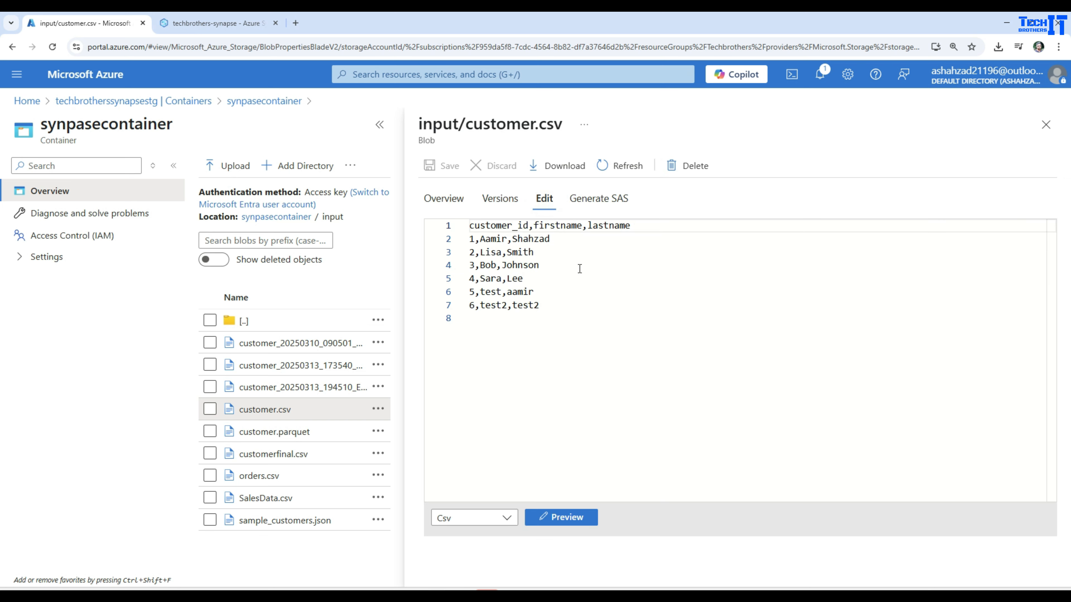
{"action": "left_click", "coordinate": [541, 315]}
{"action": "key", "text": "ctrl+a"}
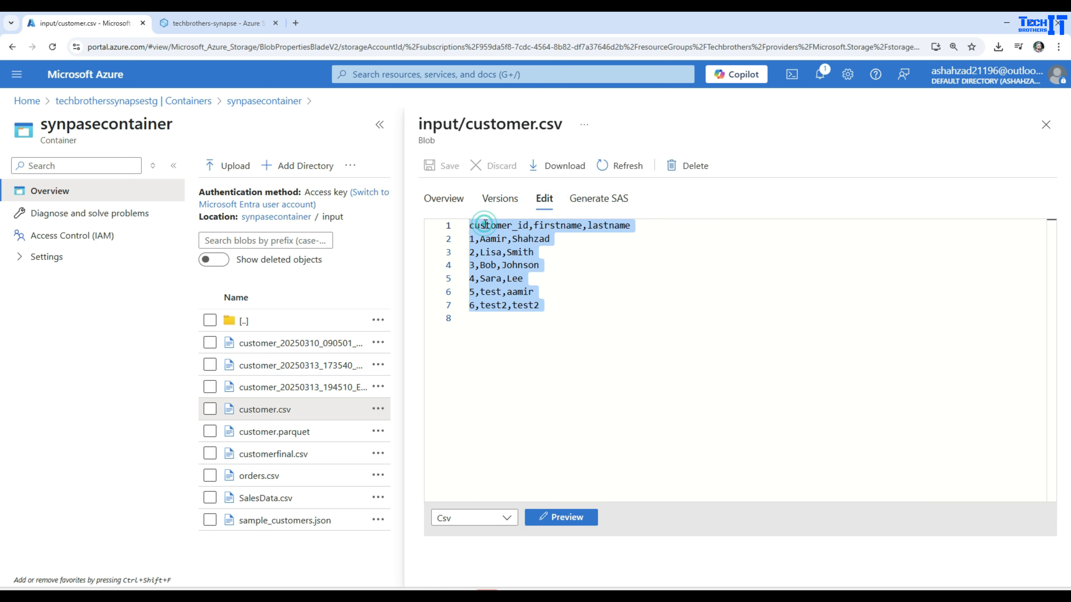
{"action": "left_click", "coordinate": [534, 226]}
{"action": "left_click", "coordinate": [1046, 124]}
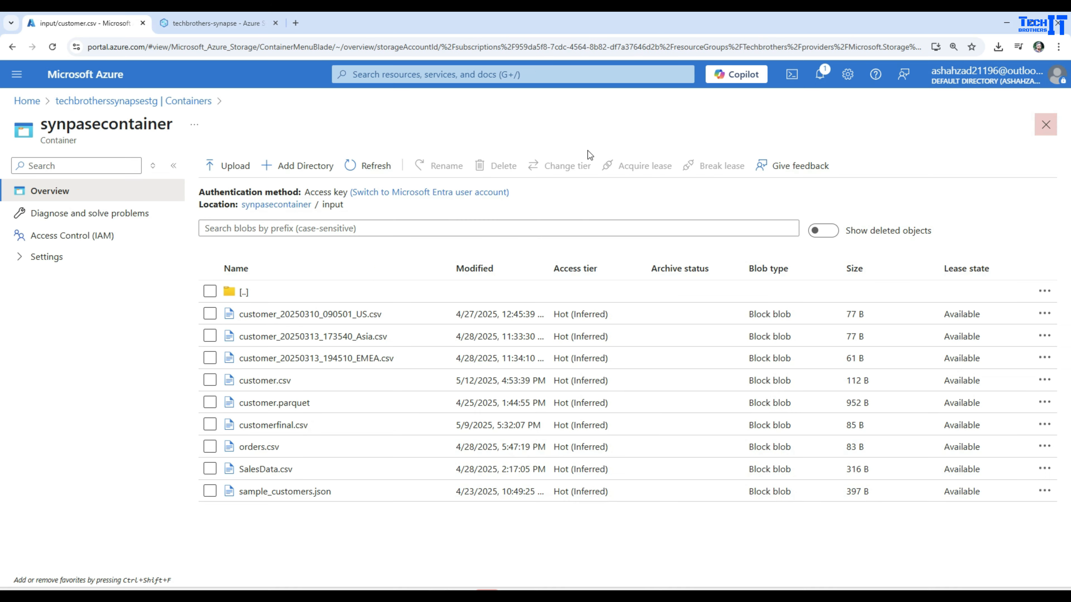
Switch back to the Synapse workspace and close Pipeline 1, discarding its changes
{"action": "left_click", "coordinate": [219, 23]}
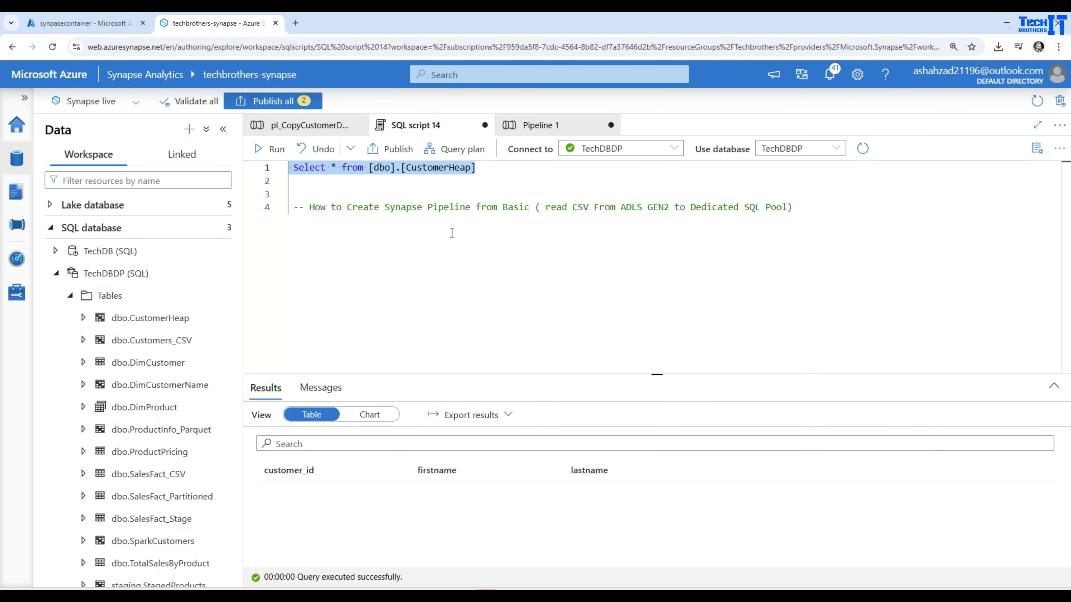
{"action": "left_click", "coordinate": [574, 129]}
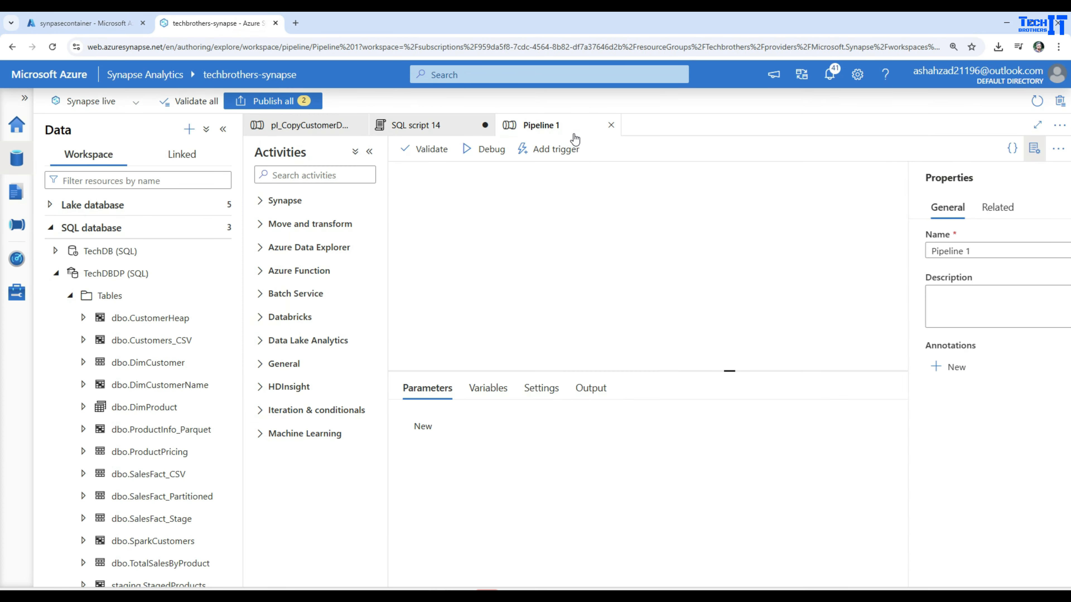
{"action": "left_click", "coordinate": [611, 126]}
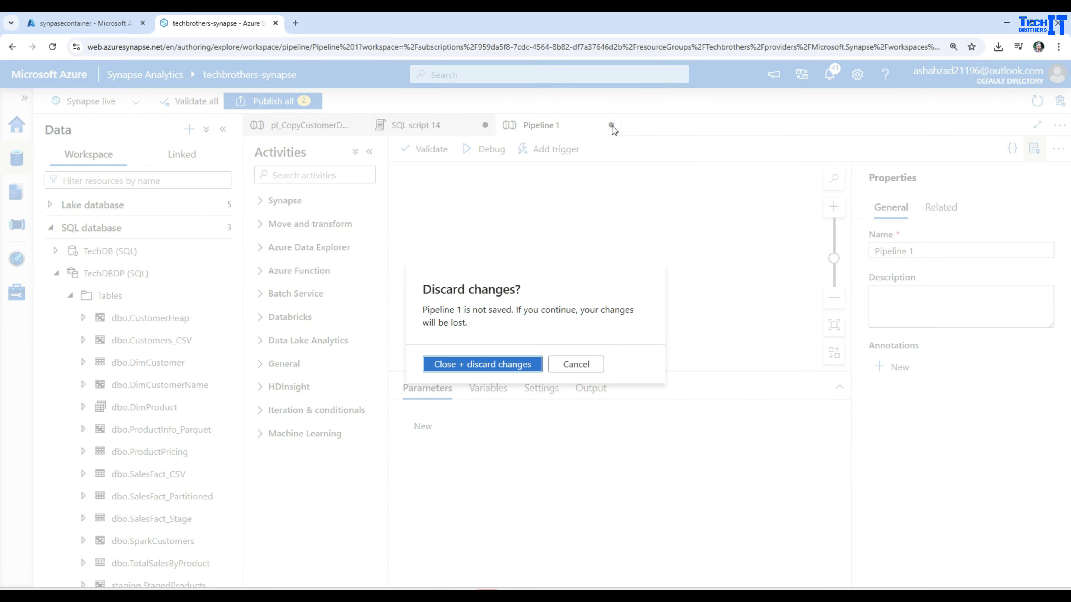
{"action": "left_click", "coordinate": [479, 364]}
Create a new pipeline in the Integrate hub and name it pl_CVStoDedicatedPool
{"action": "left_click", "coordinate": [17, 225]}
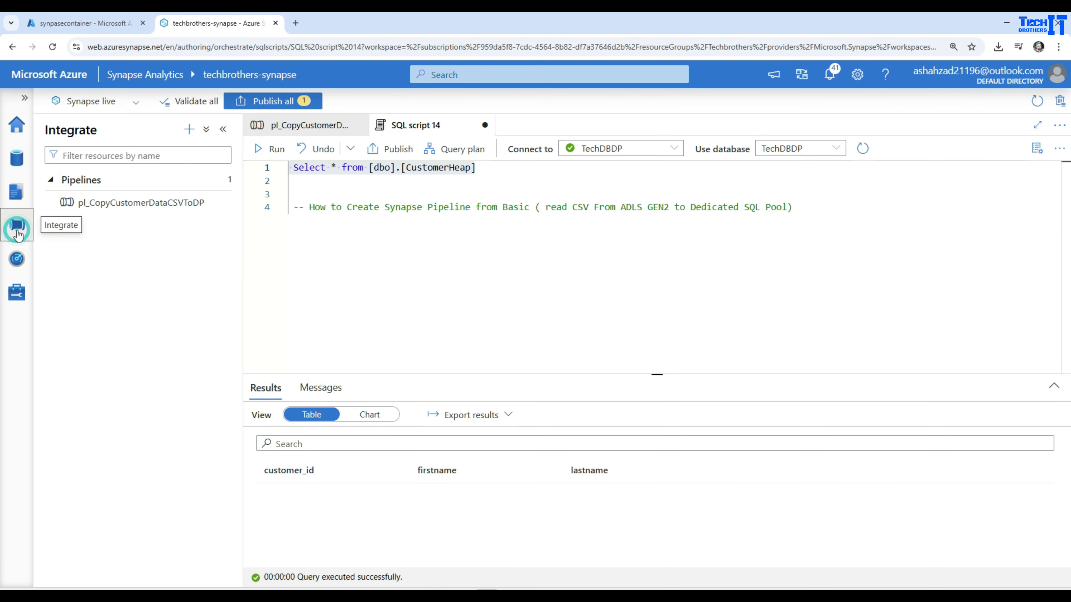
{"action": "left_click", "coordinate": [189, 129]}
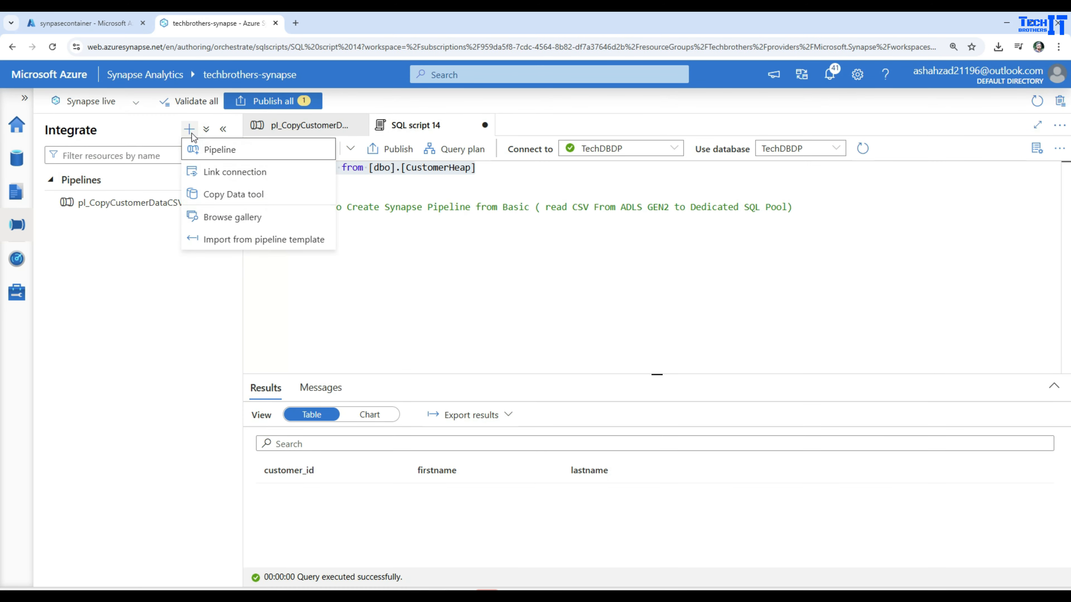
{"action": "left_click", "coordinate": [211, 151]}
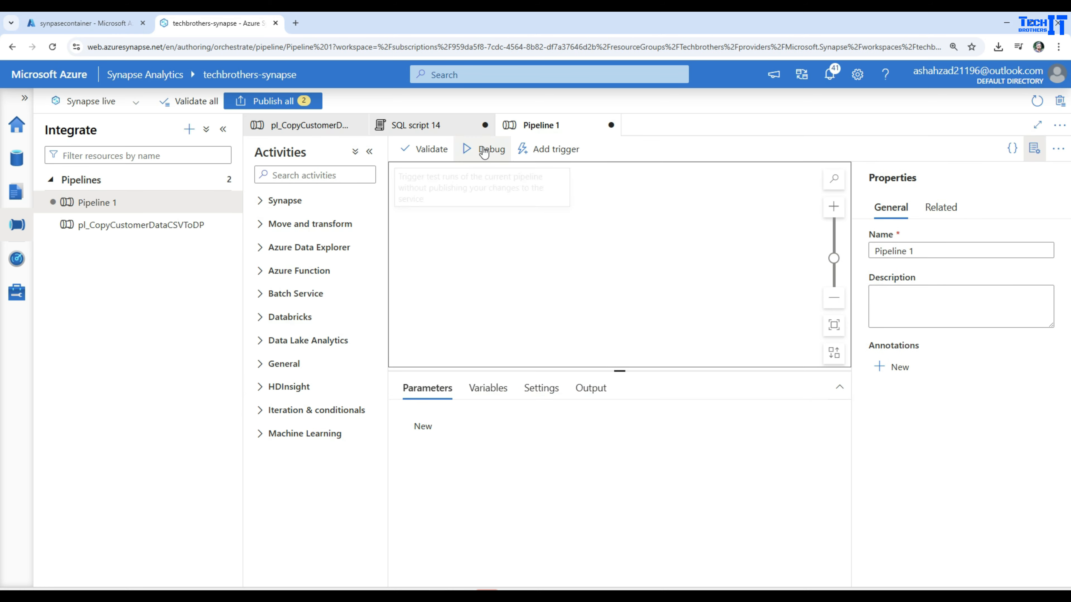
{"action": "triple_click", "coordinate": [928, 248]}
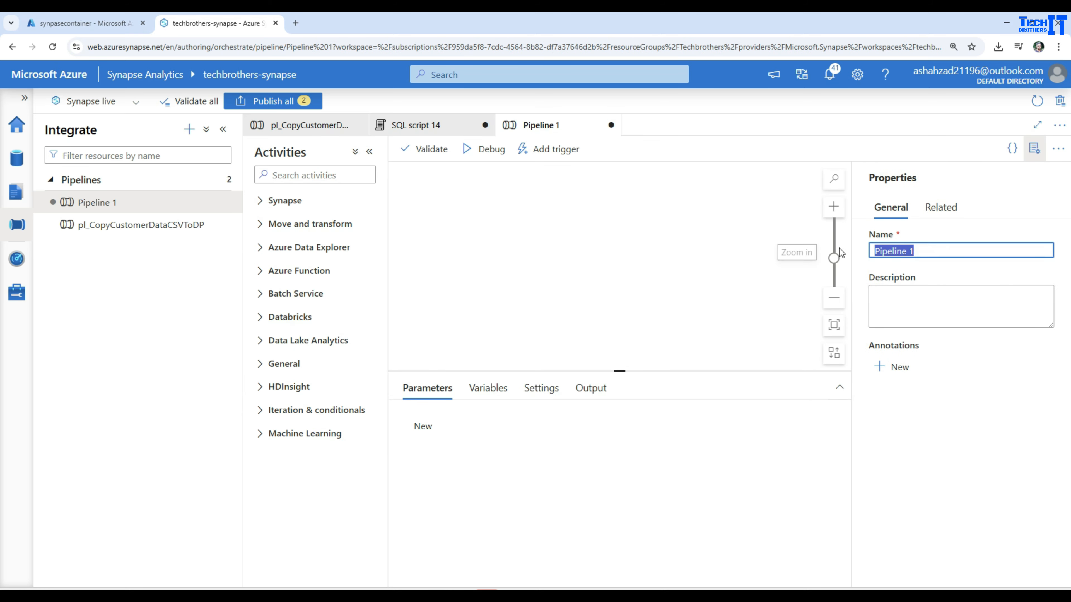
{"action": "key", "text": "BackSpace"}
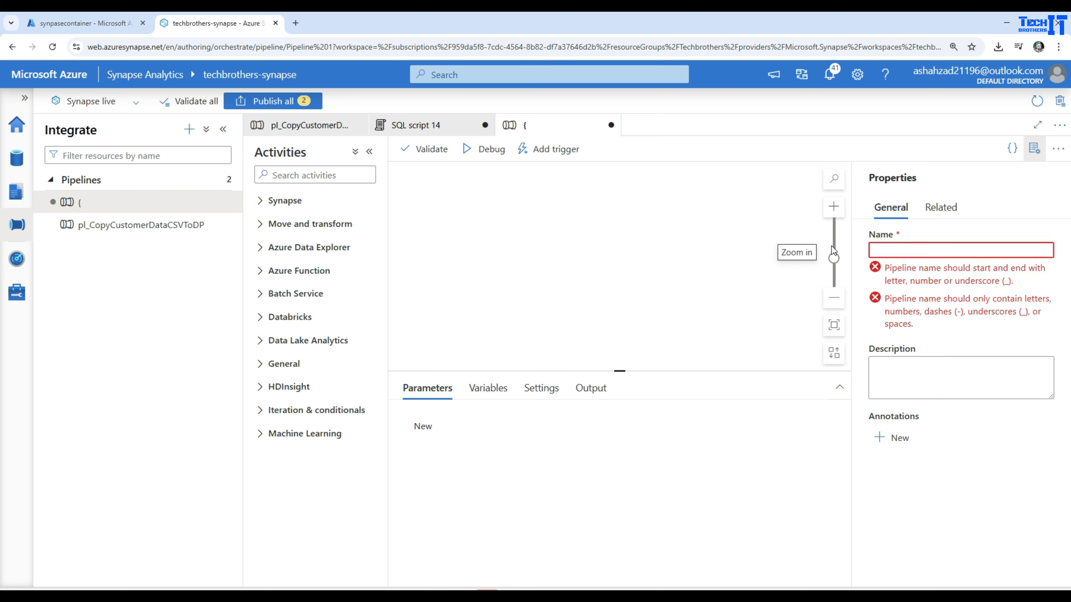
{"action": "type", "text": "pl_"}
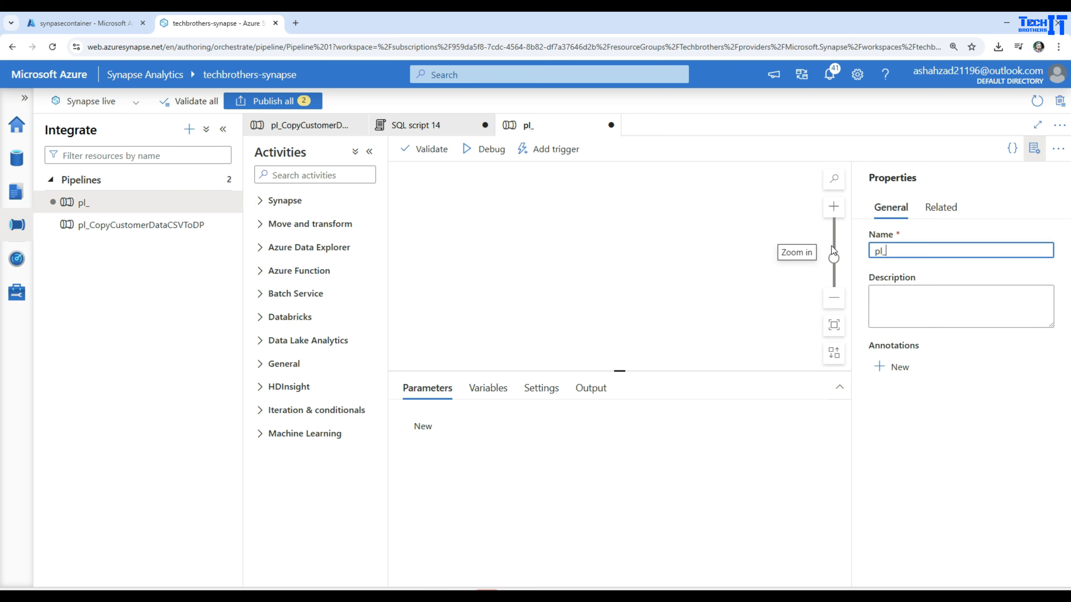
{"action": "type", "text": "CVStoDedicatedPool"}
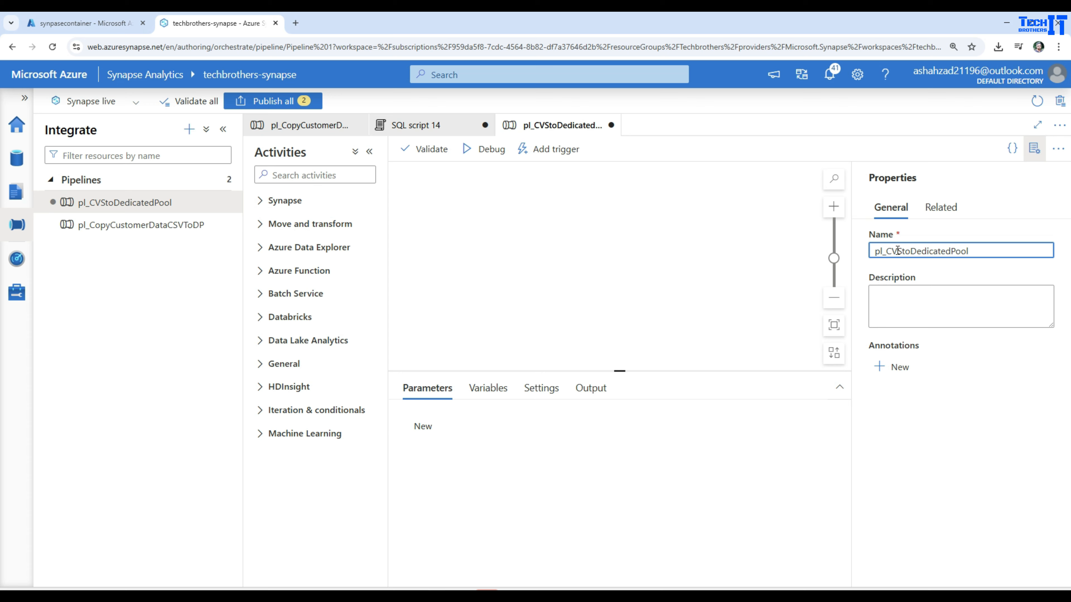
{"action": "left_click", "coordinate": [725, 276]}
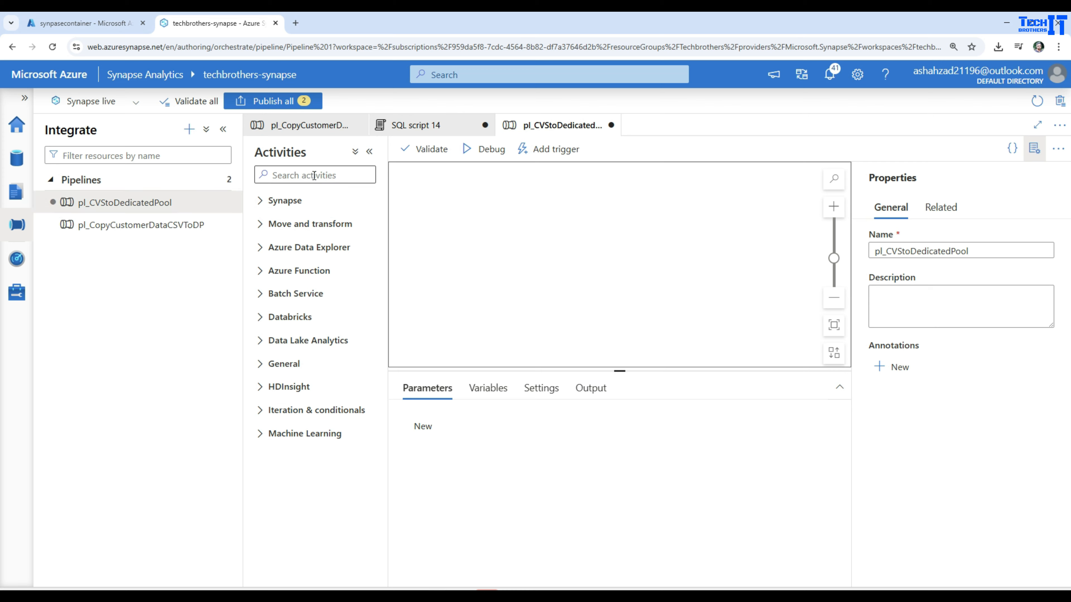
Examine the activities offered in the Synapse and Move and transform groups
{"action": "left_click", "coordinate": [262, 201]}
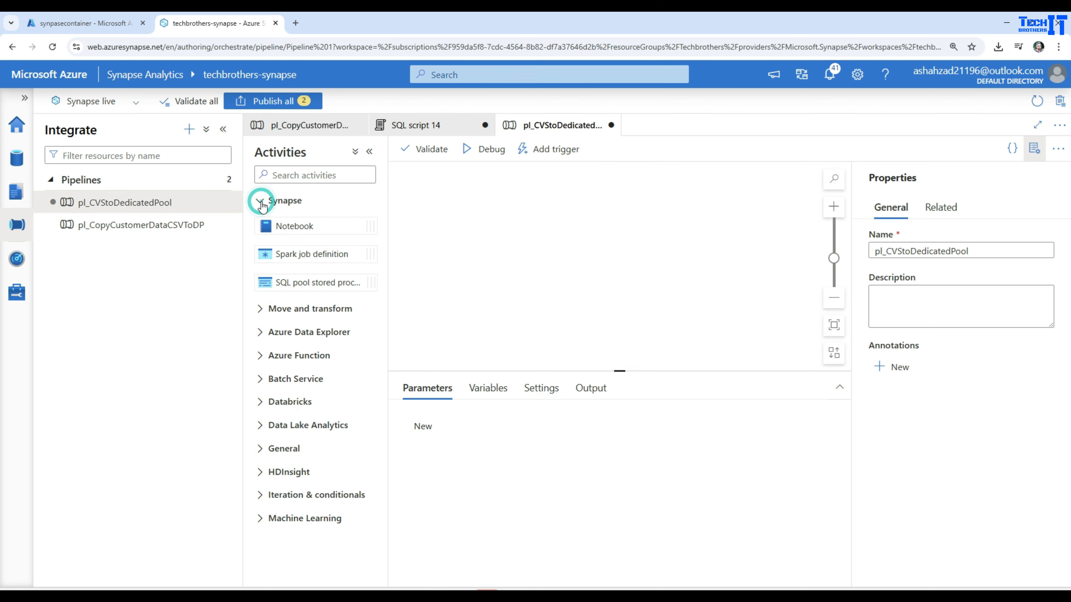
{"action": "left_click", "coordinate": [261, 202]}
{"action": "left_click", "coordinate": [262, 224]}
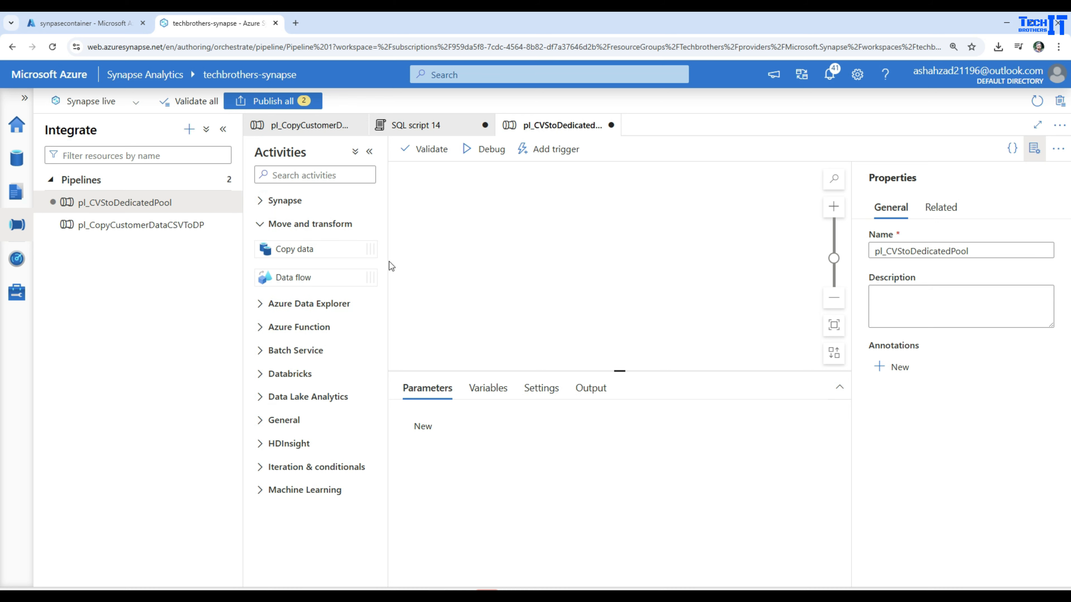
{"action": "left_click", "coordinate": [313, 176]}
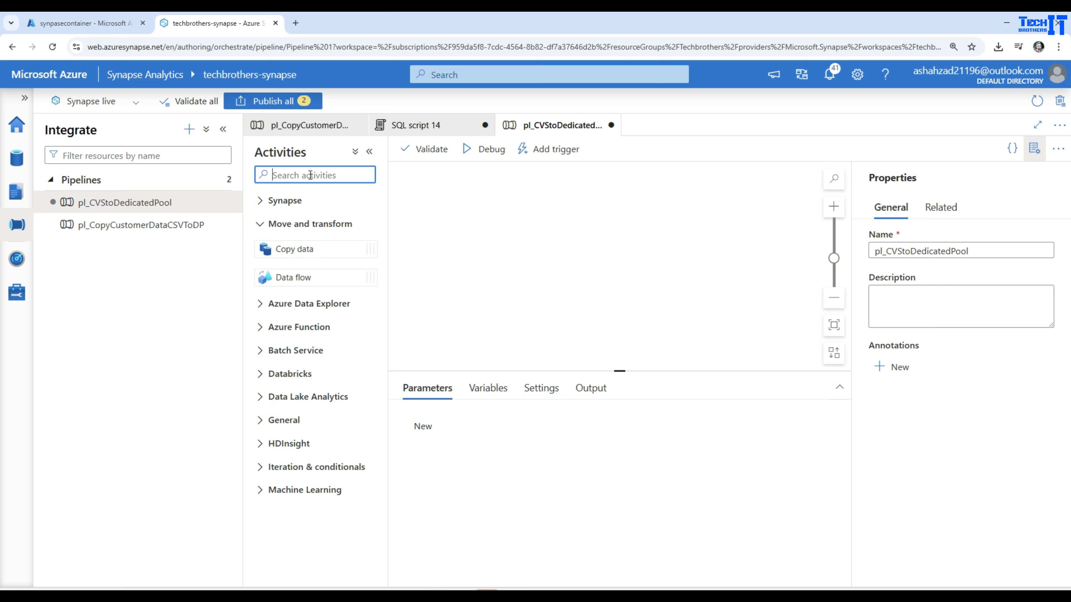
{"action": "left_click", "coordinate": [259, 222]}
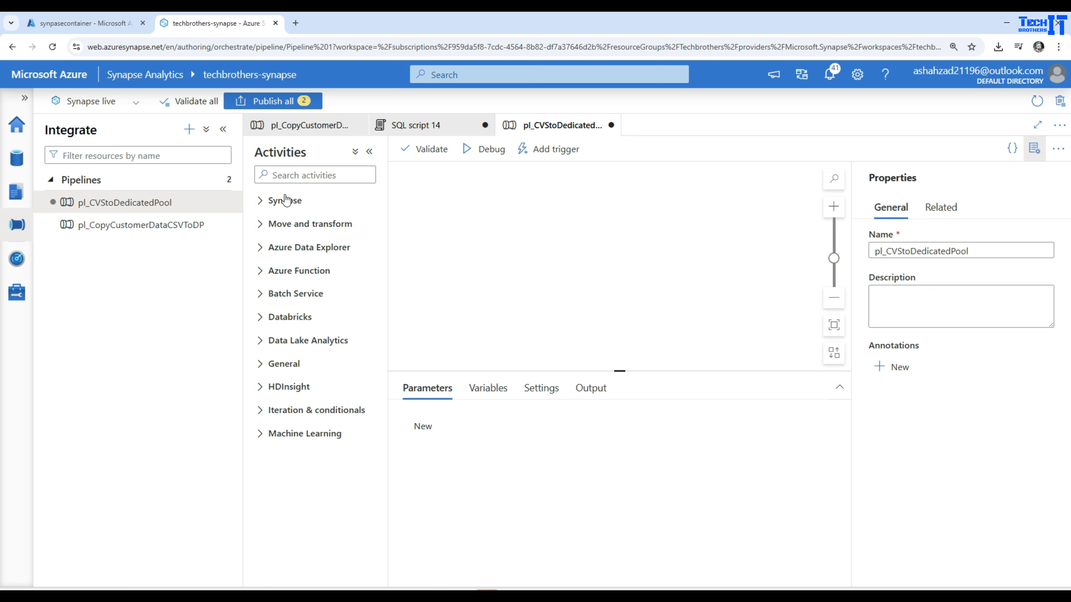
{"action": "left_click", "coordinate": [261, 227]}
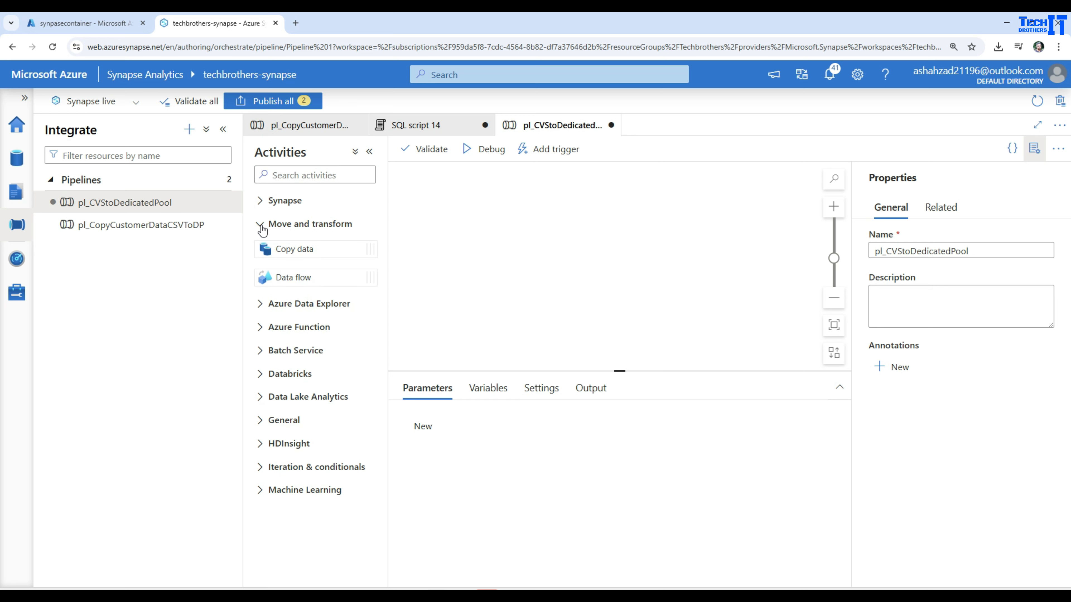
{"action": "left_click", "coordinate": [261, 228]}
{"action": "left_click", "coordinate": [306, 174]}
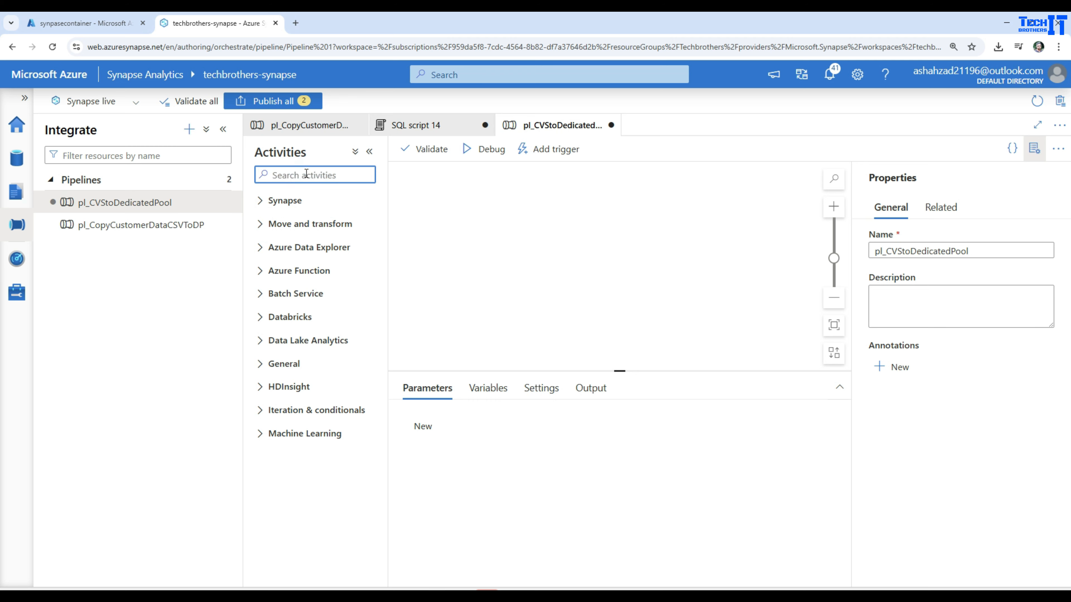
Add a Copy data activity from the Move and transform group to the pipeline canvas
{"action": "type", "text": "copy"}
{"action": "left_click_drag", "start_coordinate": [317, 174], "coordinate": [246, 174]}
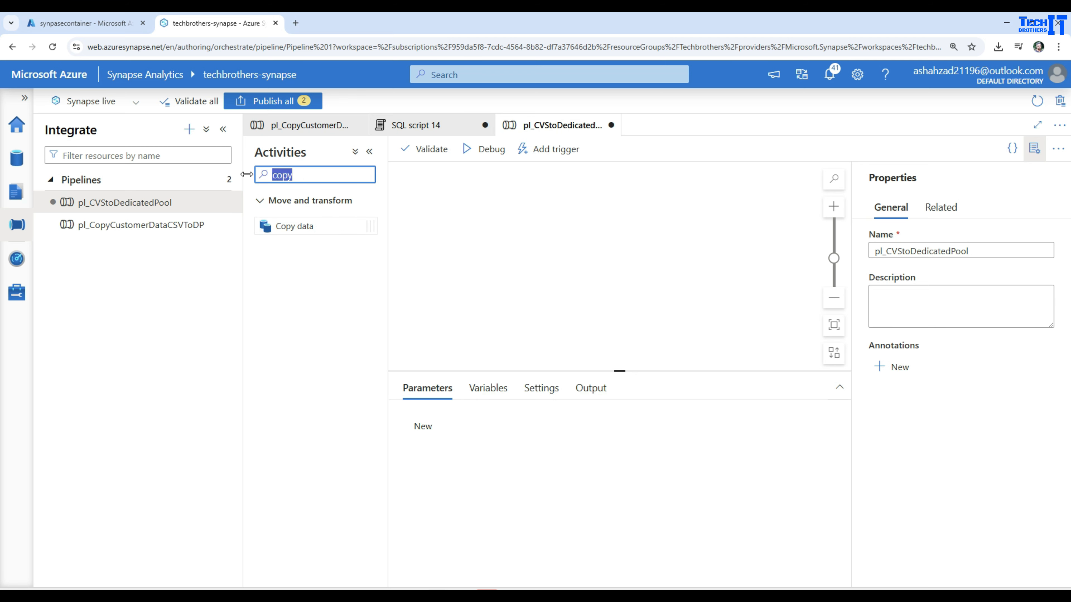
{"action": "key", "text": "BackSpace"}
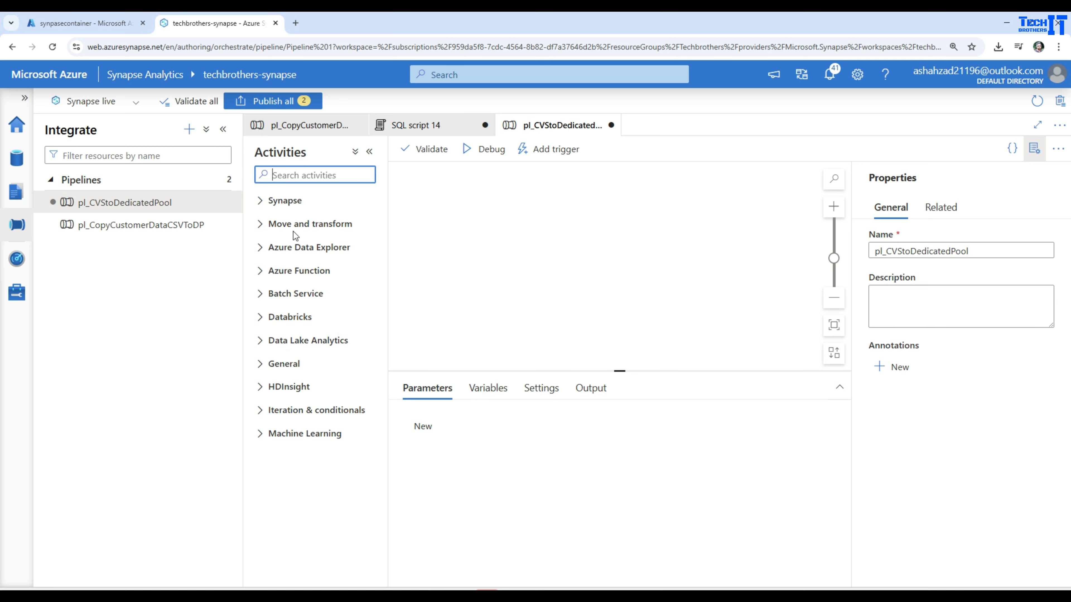
{"action": "left_click", "coordinate": [270, 226]}
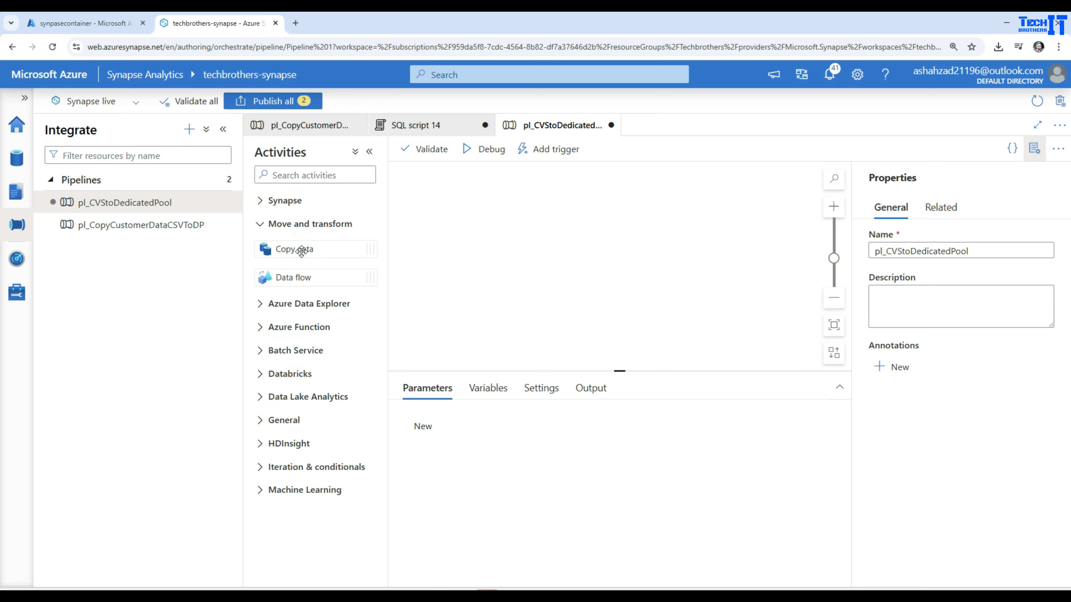
{"action": "left_click_drag", "start_coordinate": [296, 249], "coordinate": [533, 233]}
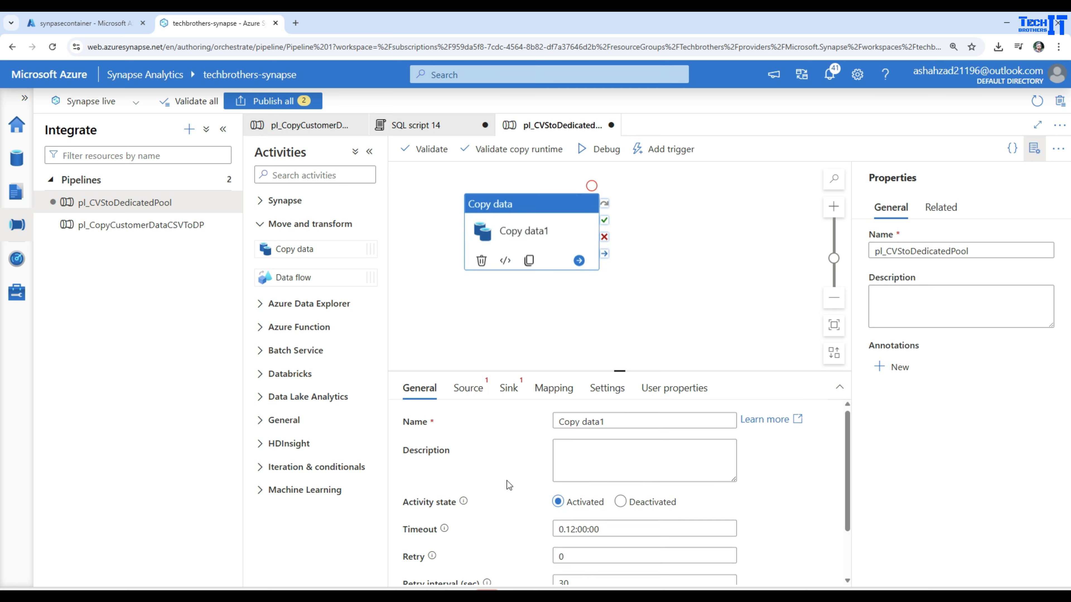
Examine the Copy data activity's general settings, including its timeout, retry count and retry interval
{"action": "scroll", "coordinate": [508, 481], "scroll_direction": "down", "scroll_amount": 2}
{"action": "scroll", "coordinate": [486, 499], "scroll_direction": "up", "scroll_amount": 2}
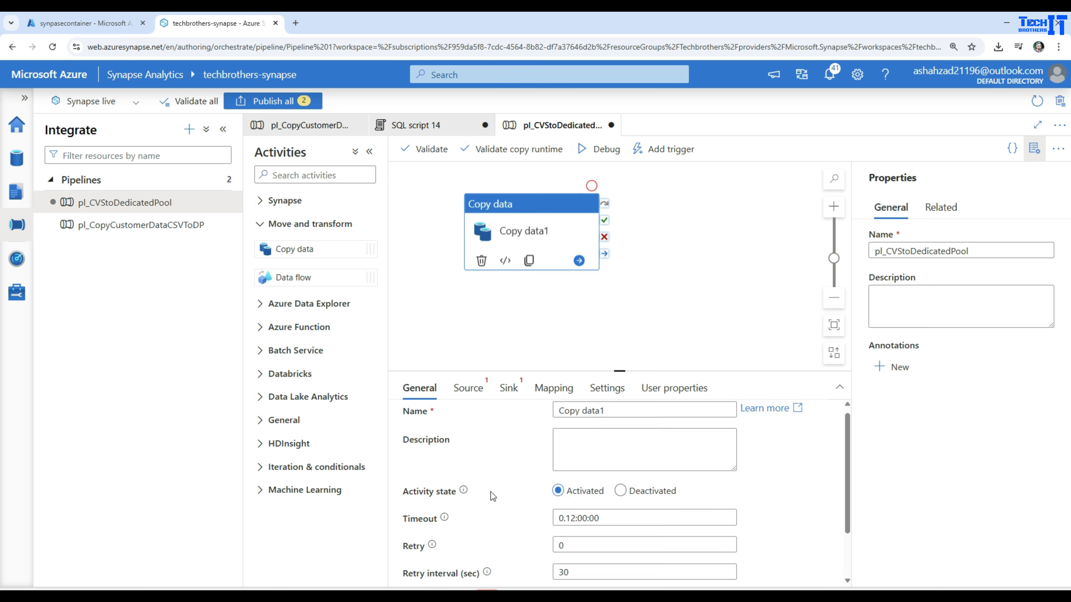
{"action": "triple_click", "coordinate": [618, 529]}
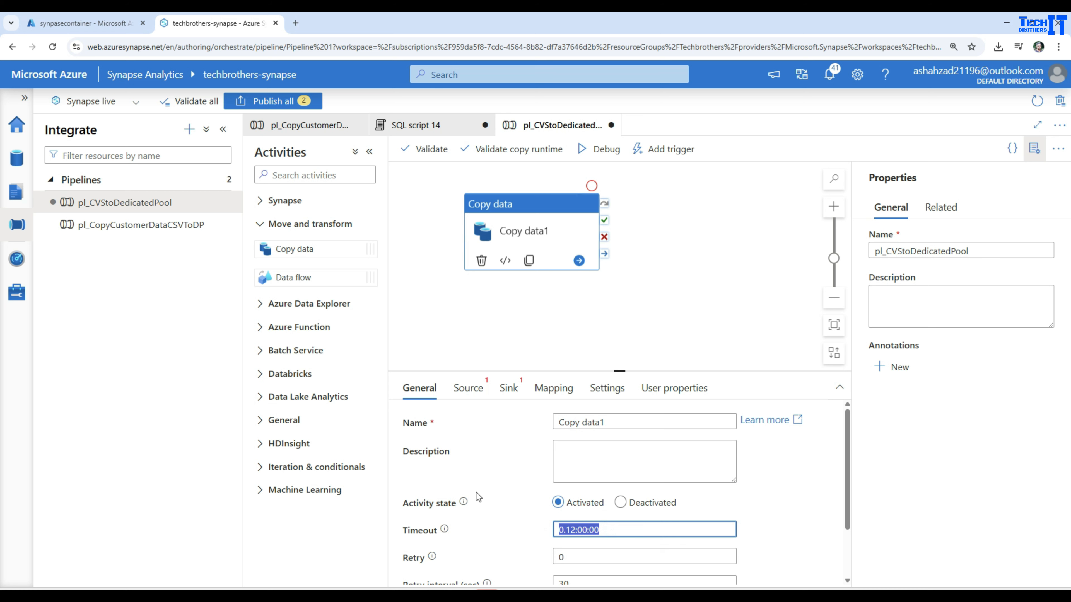
{"action": "scroll", "coordinate": [477, 494], "scroll_direction": "down", "scroll_amount": 2}
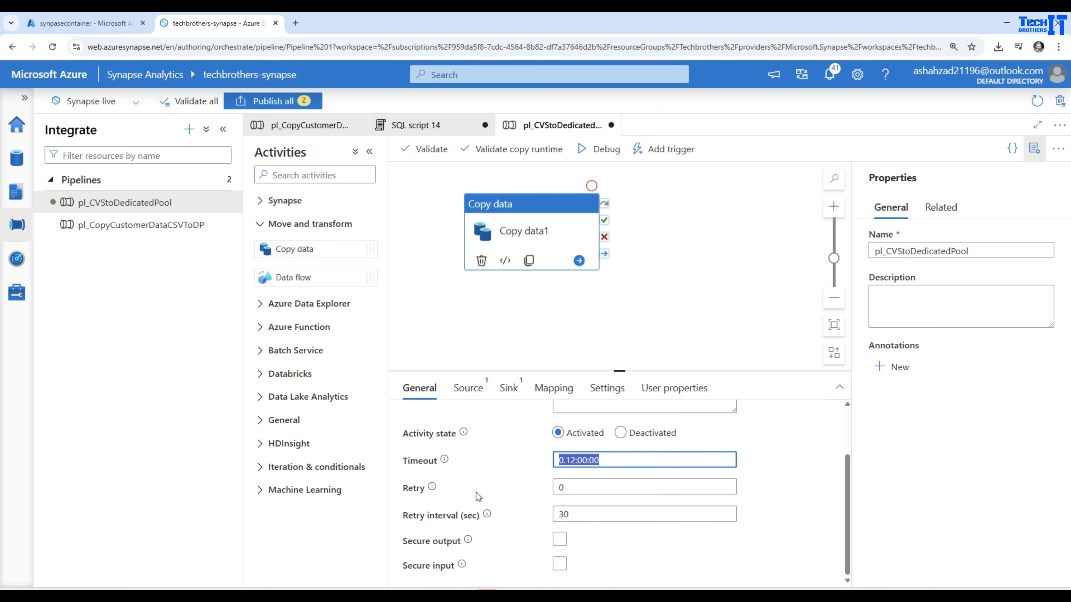
{"action": "left_click", "coordinate": [581, 487]}
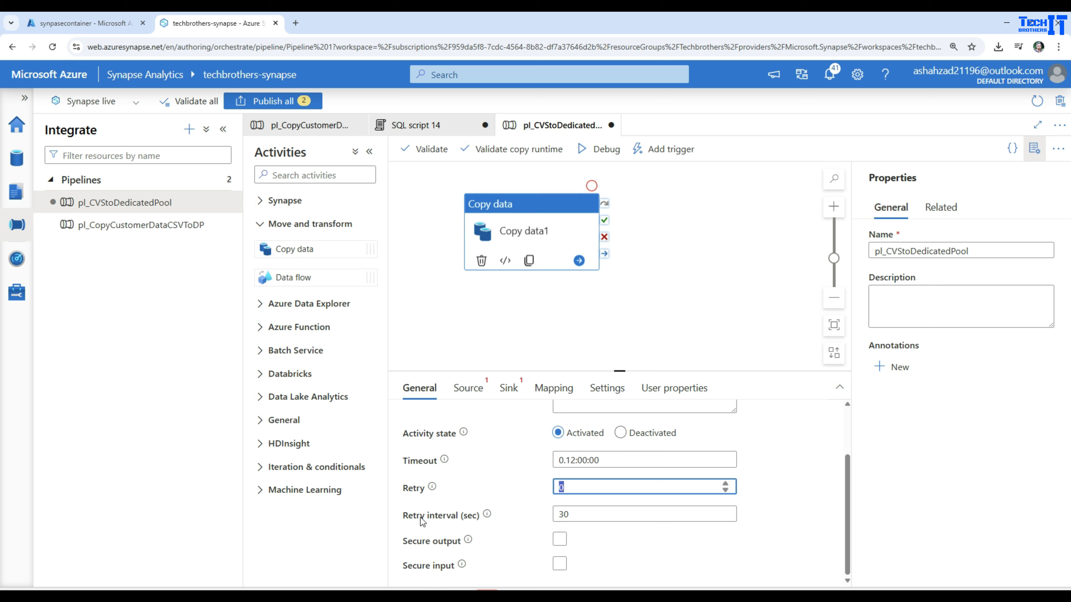
{"action": "left_click", "coordinate": [584, 514]}
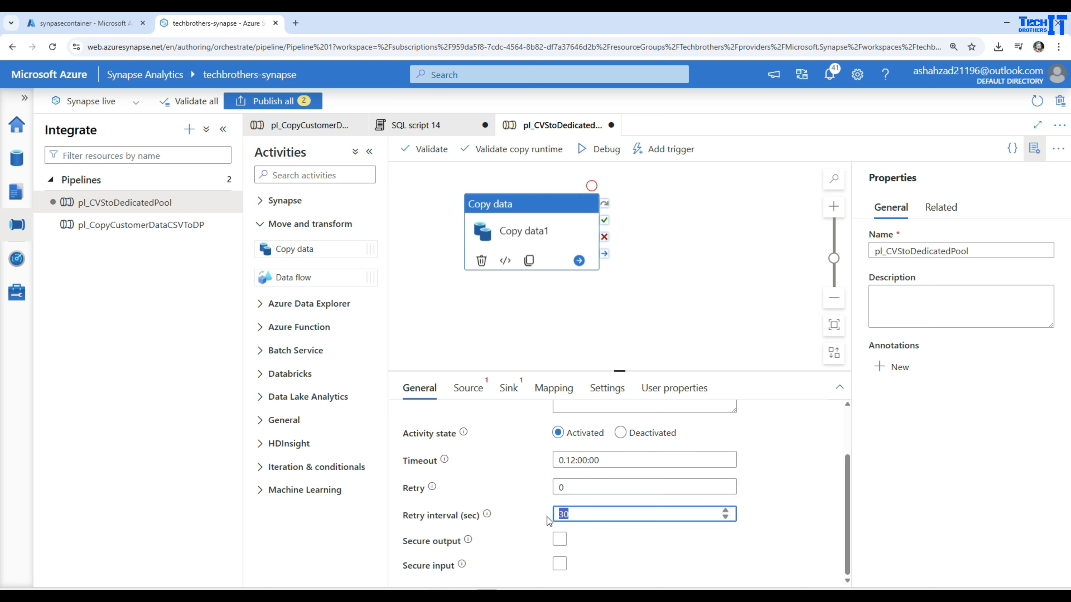
{"action": "left_click", "coordinate": [561, 488]}
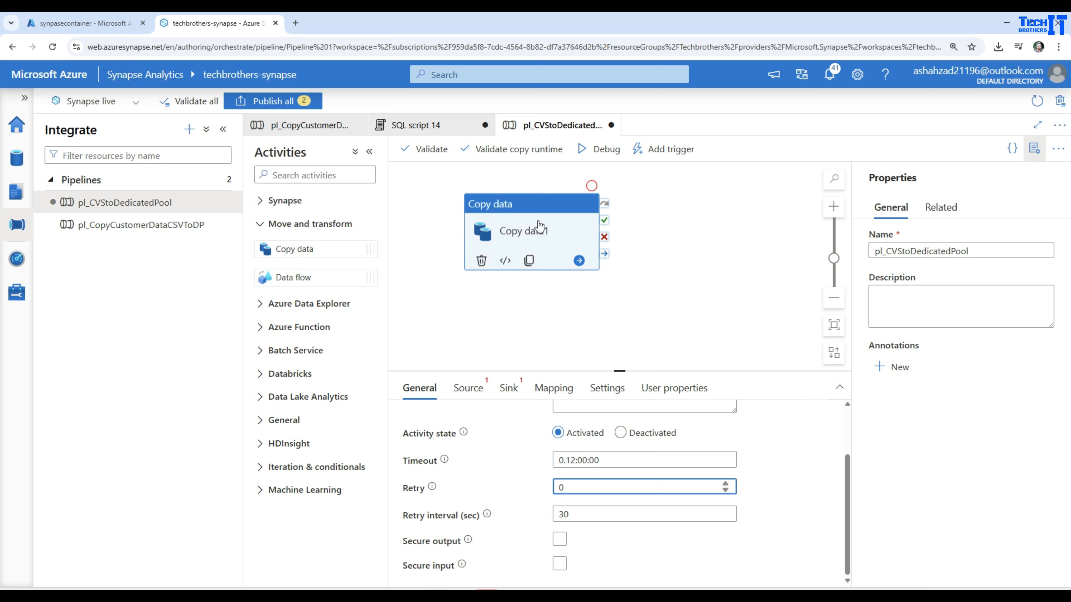
Start a new source dataset for the copy activity on Azure Data Lake Storage Gen2 with the DelimitedText format
{"action": "left_click", "coordinate": [469, 387]}
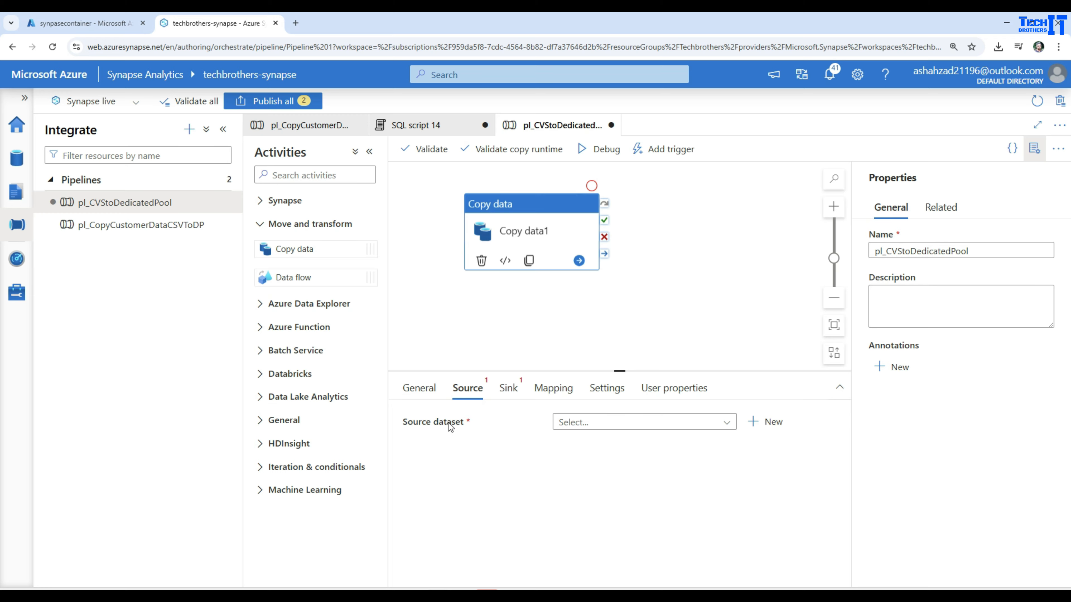
{"action": "left_click", "coordinate": [105, 25]}
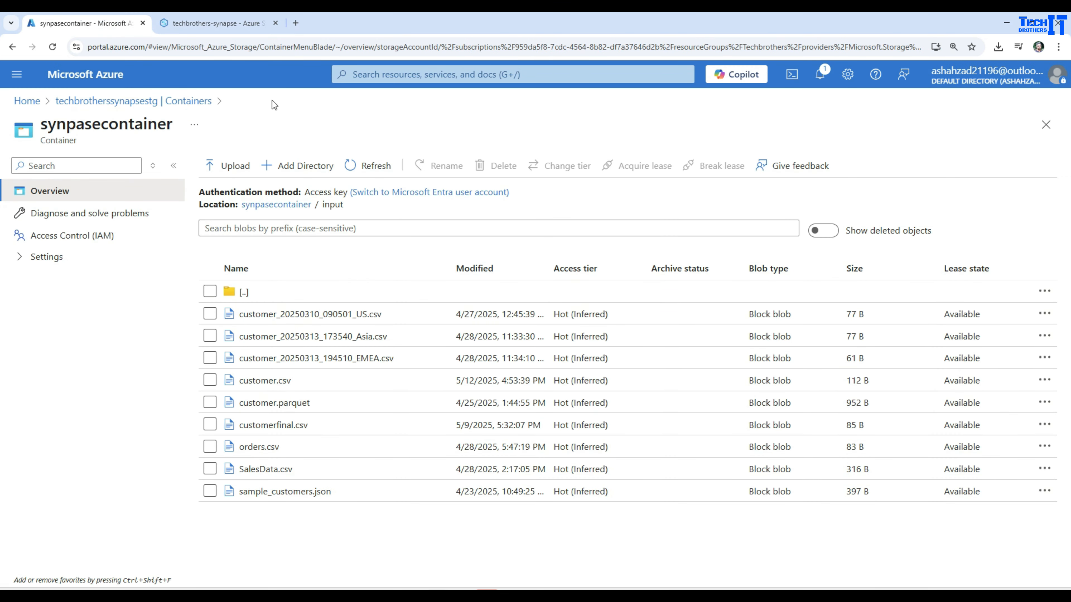
{"action": "left_click", "coordinate": [228, 25]}
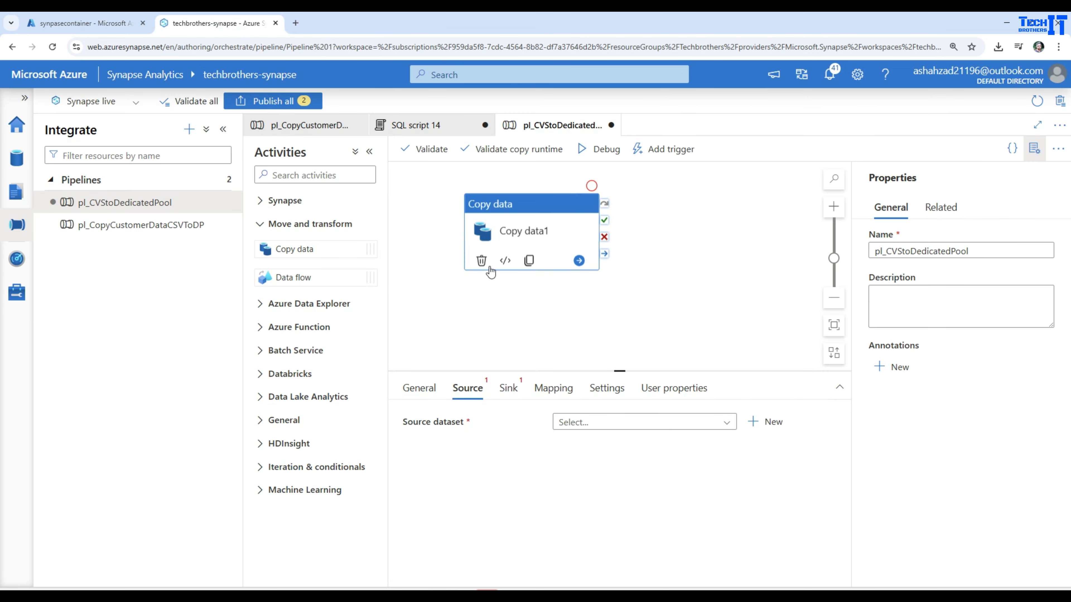
{"action": "left_click", "coordinate": [767, 422]}
{"action": "scroll", "coordinate": [801, 311], "scroll_direction": "down", "scroll_amount": 4}
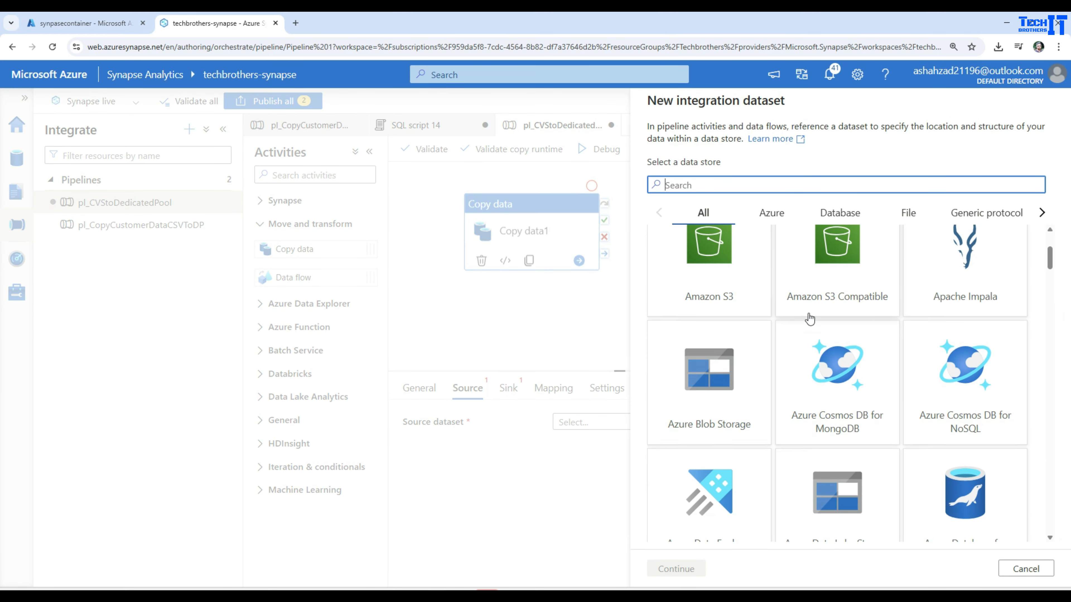
{"action": "scroll", "coordinate": [810, 320], "scroll_direction": "down", "scroll_amount": 3}
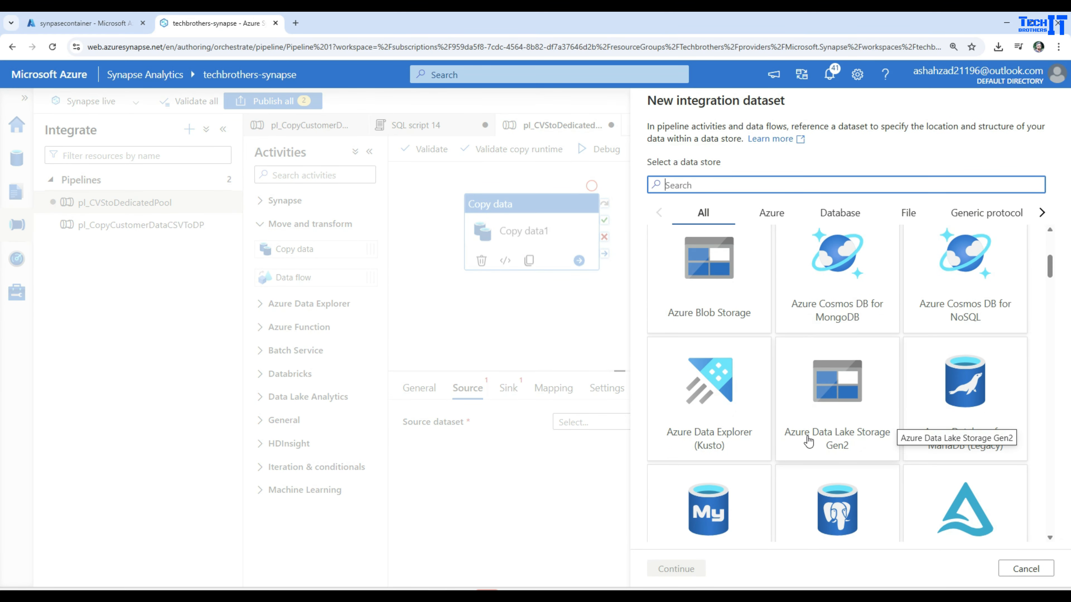
{"action": "left_click", "coordinate": [824, 441]}
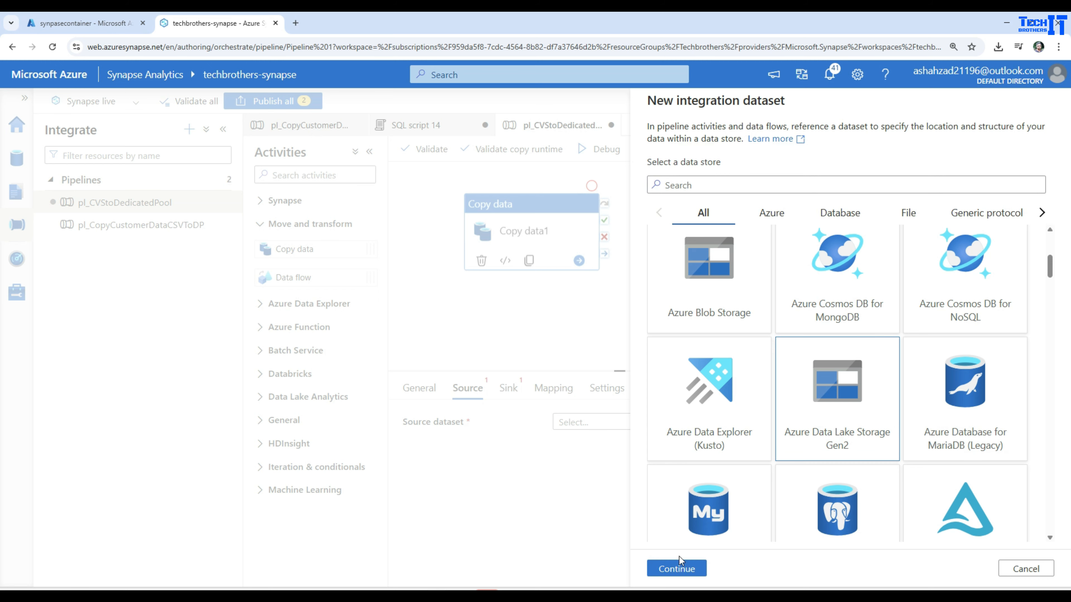
{"action": "left_click", "coordinate": [675, 568]}
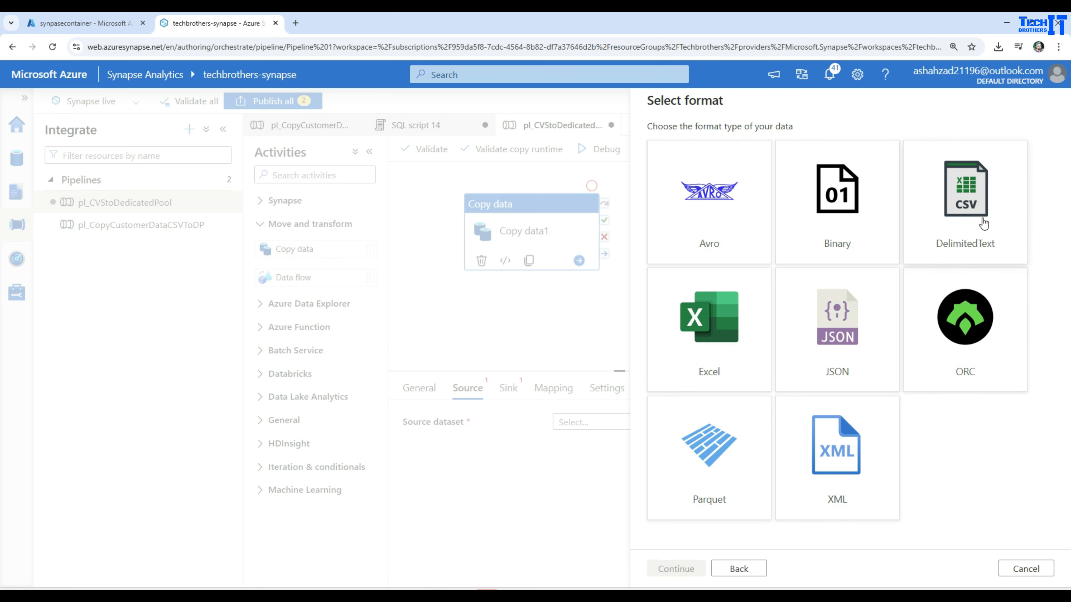
{"action": "left_click", "coordinate": [964, 230]}
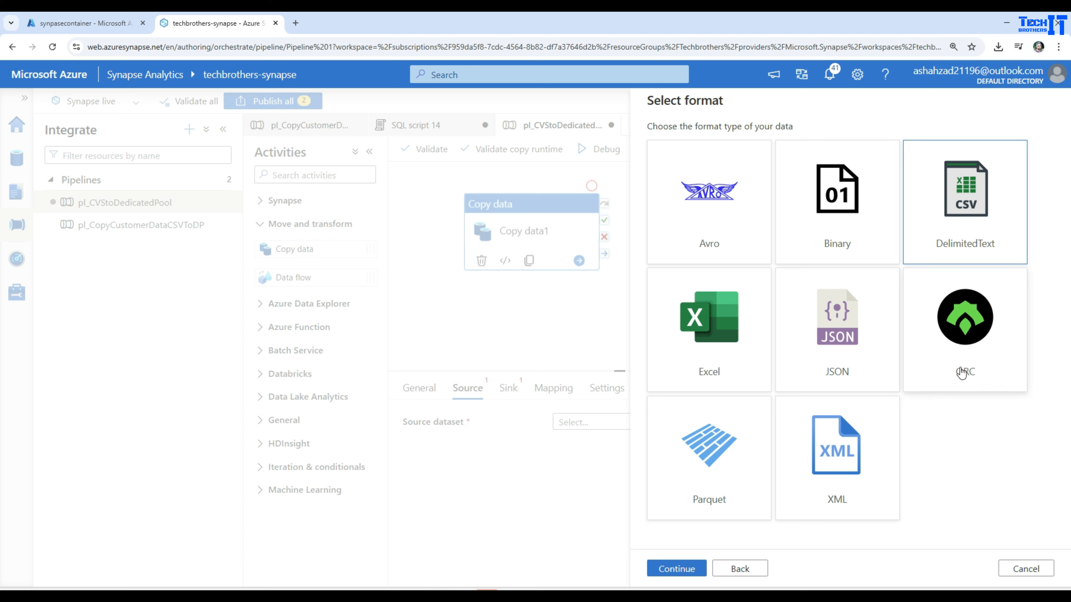
{"action": "left_click", "coordinate": [685, 569]}
Name the source dataset ds_customerfile
{"action": "left_click", "coordinate": [736, 144]}
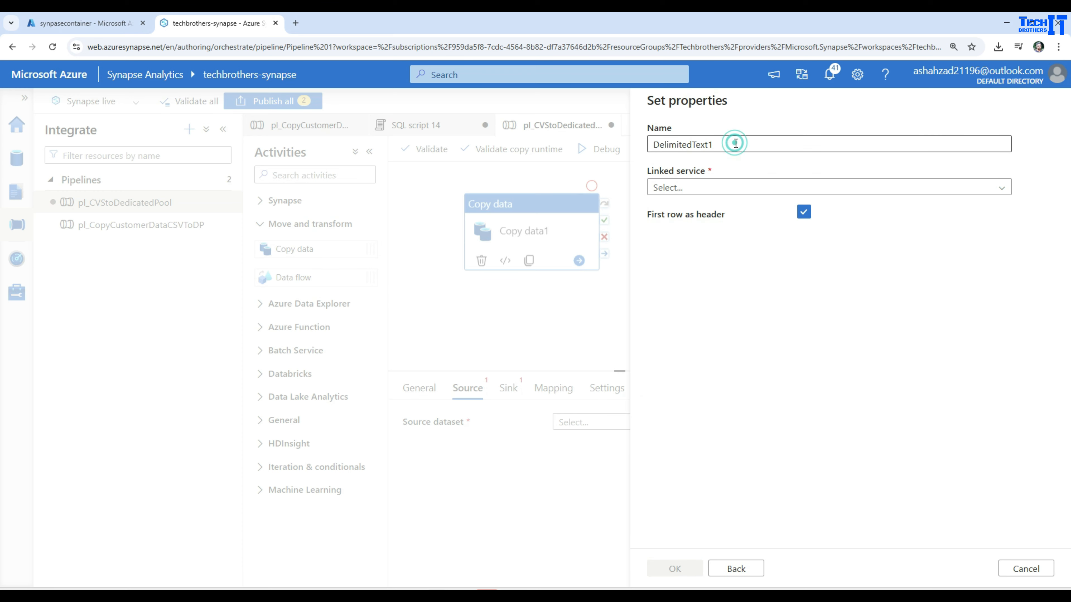
{"action": "key", "text": "ctrl+a"}
{"action": "key", "text": "BackSpace"}
{"action": "type", "text": "d"}
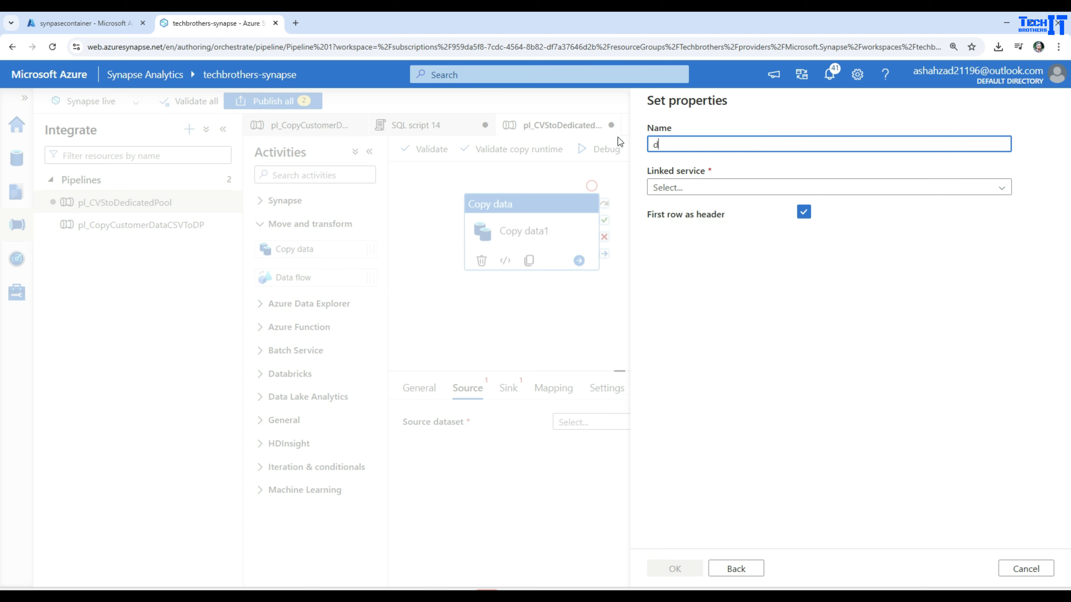
{"action": "type", "text": "s_customerfile"}
{"action": "left_click", "coordinate": [719, 145]}
{"action": "left_click_drag", "start_coordinate": [719, 146], "coordinate": [643, 151]}
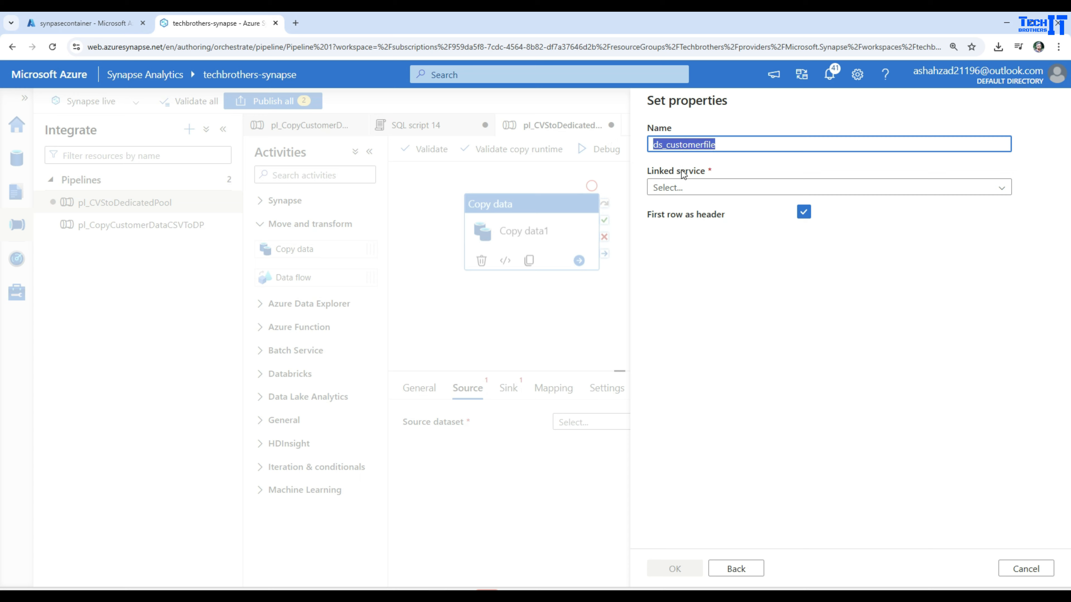
Start a new linked service for the dataset, named ls_adls2techbrother, with System-assigned managed identity authentication
{"action": "left_click", "coordinate": [688, 190]}
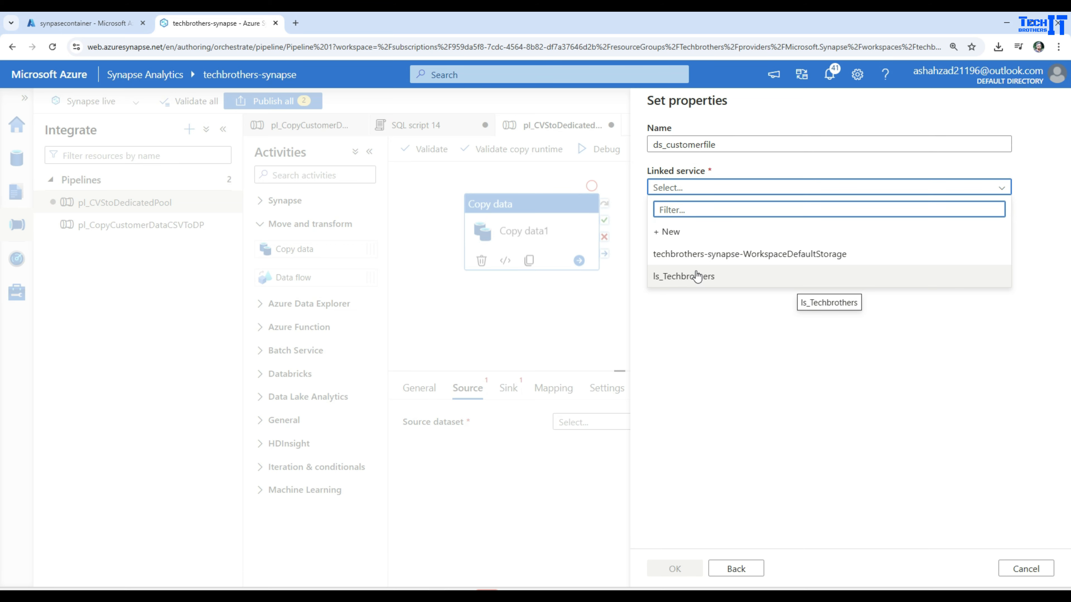
{"action": "left_click", "coordinate": [688, 232]}
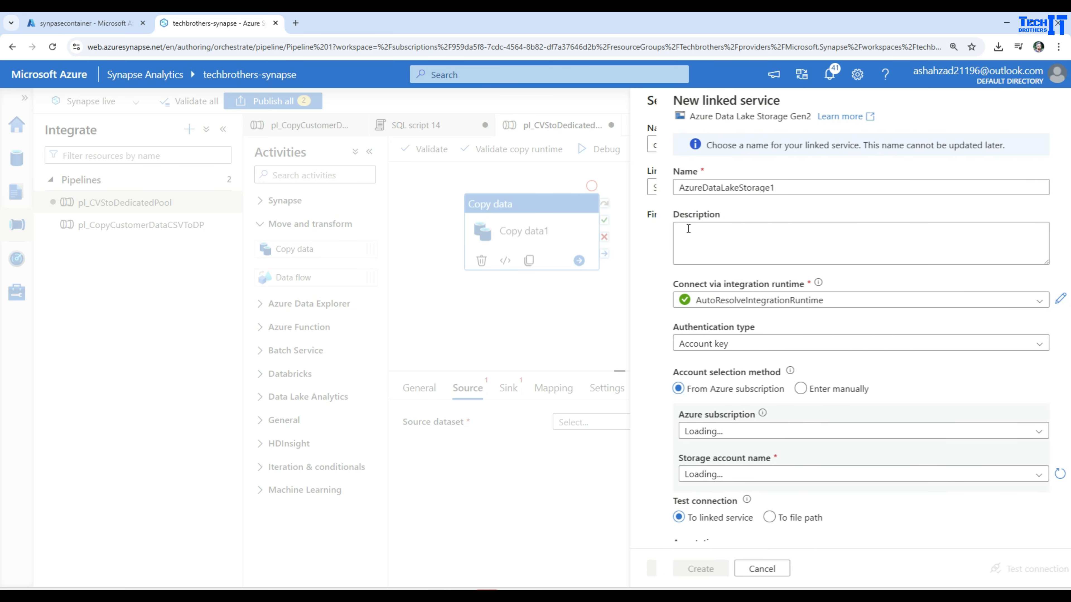
{"action": "left_click_drag", "start_coordinate": [764, 186], "coordinate": [638, 188]}
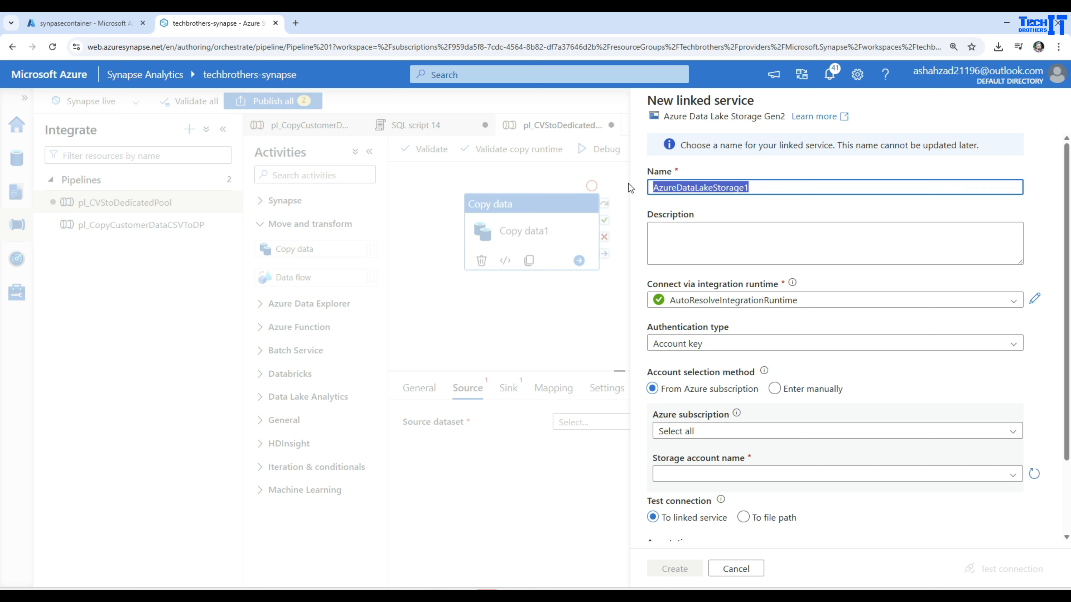
{"action": "key", "text": "BackSpace"}
{"action": "type", "text": "ls_"}
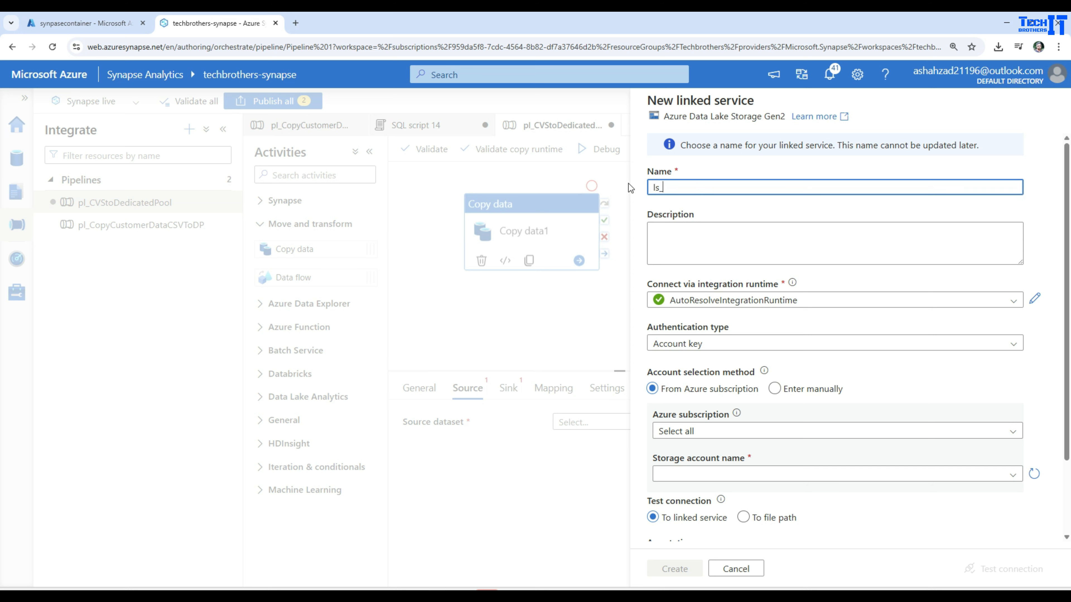
{"action": "type", "text": "adls2techbrother"}
{"action": "left_click", "coordinate": [703, 345]}
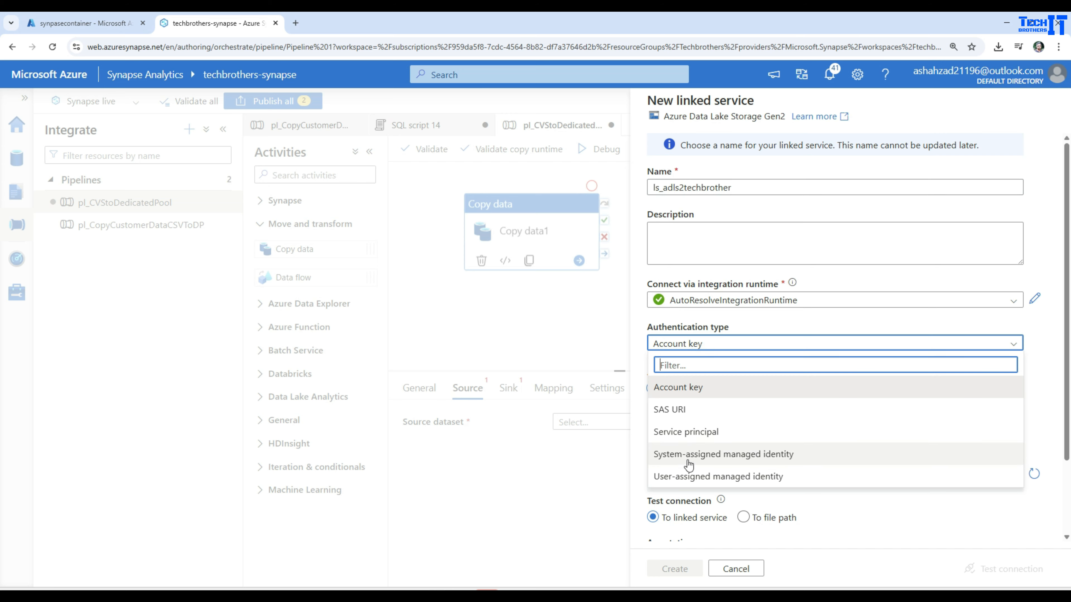
{"action": "left_click", "coordinate": [706, 462]}
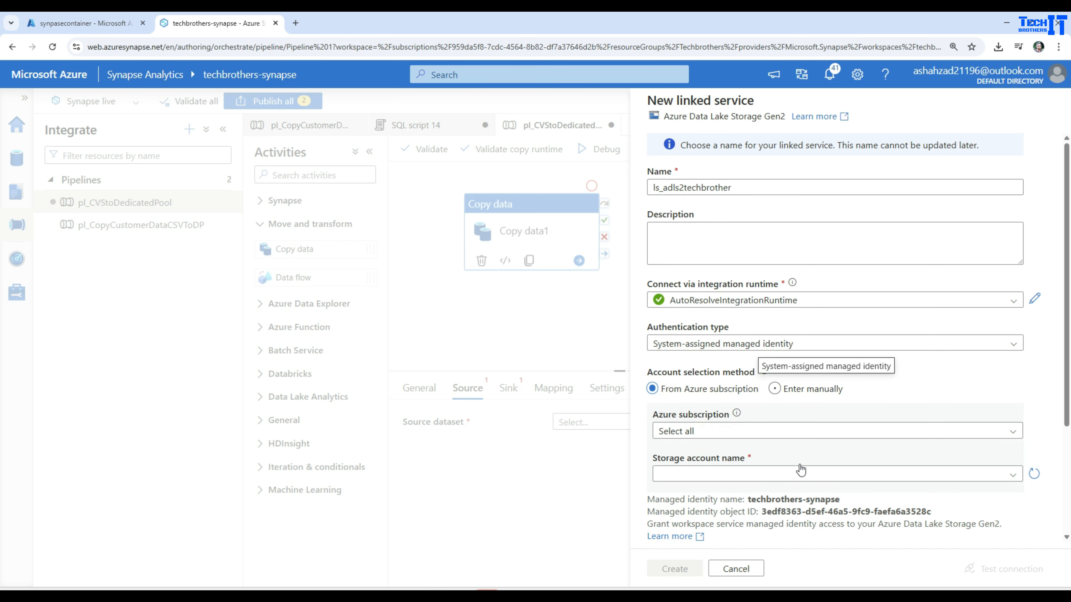
Point the linked service to storage account techbrotherssynapsestg in TechbrothersIT Subscription, then test the connection and create it
{"action": "left_click", "coordinate": [708, 431]}
{"action": "left_click", "coordinate": [717, 473]}
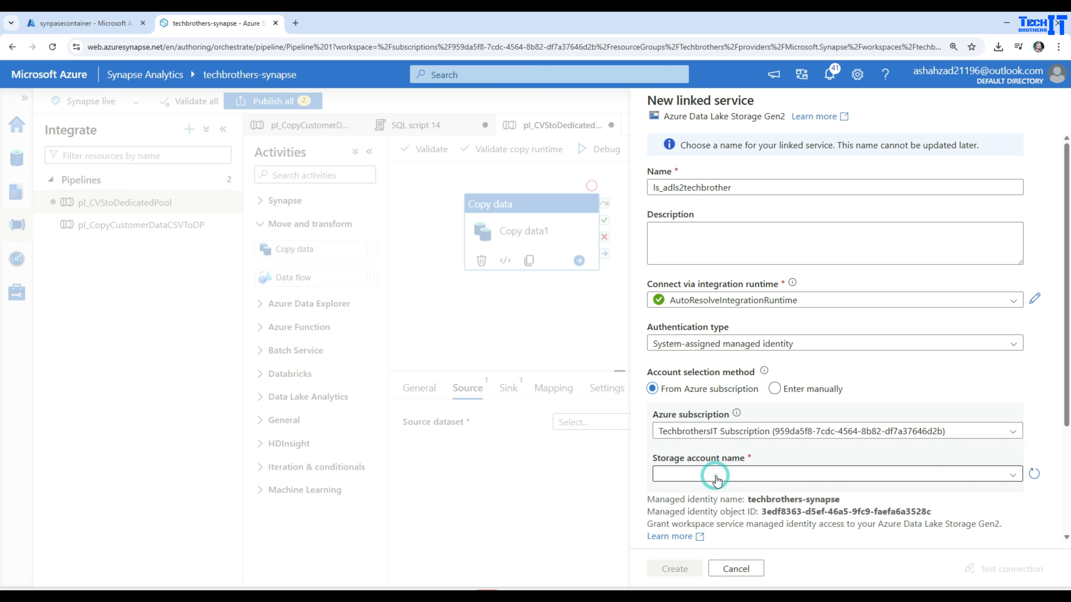
{"action": "left_click", "coordinate": [737, 473]}
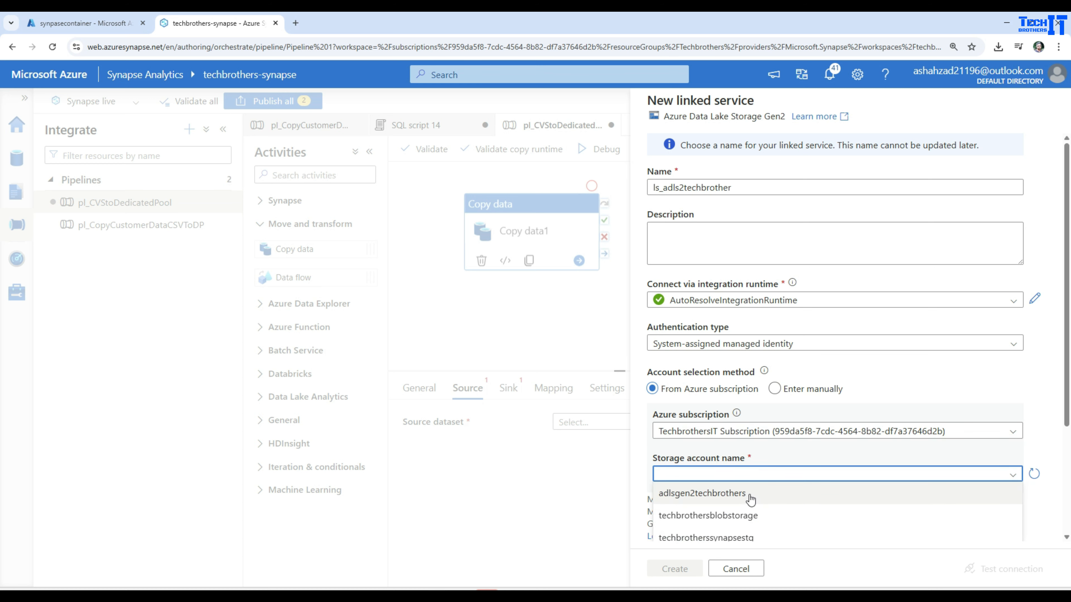
{"action": "scroll", "coordinate": [749, 485], "scroll_direction": "down", "scroll_amount": 3}
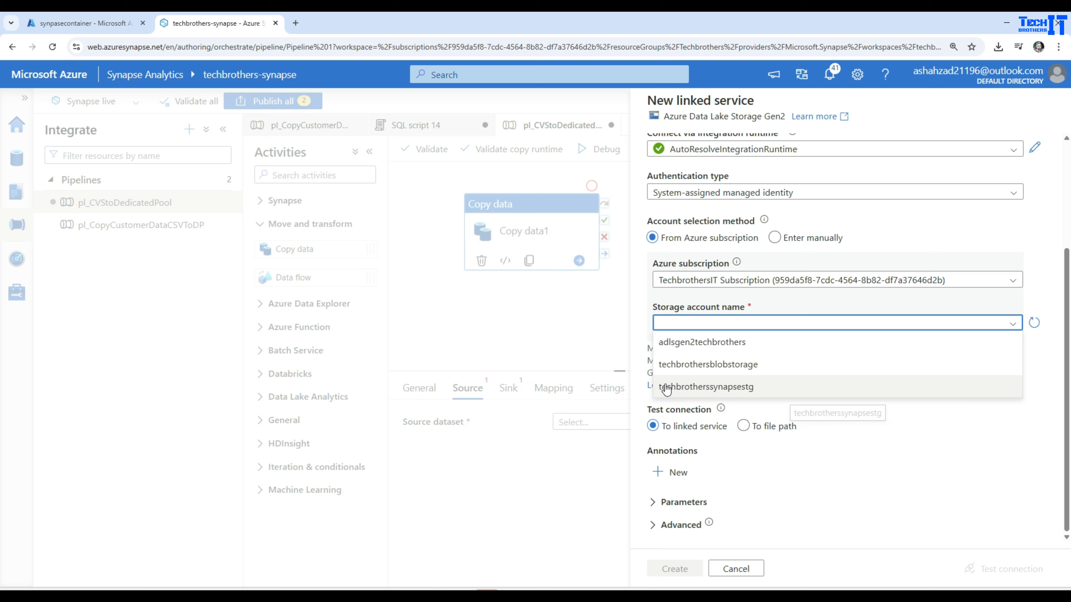
{"action": "left_click", "coordinate": [750, 390]}
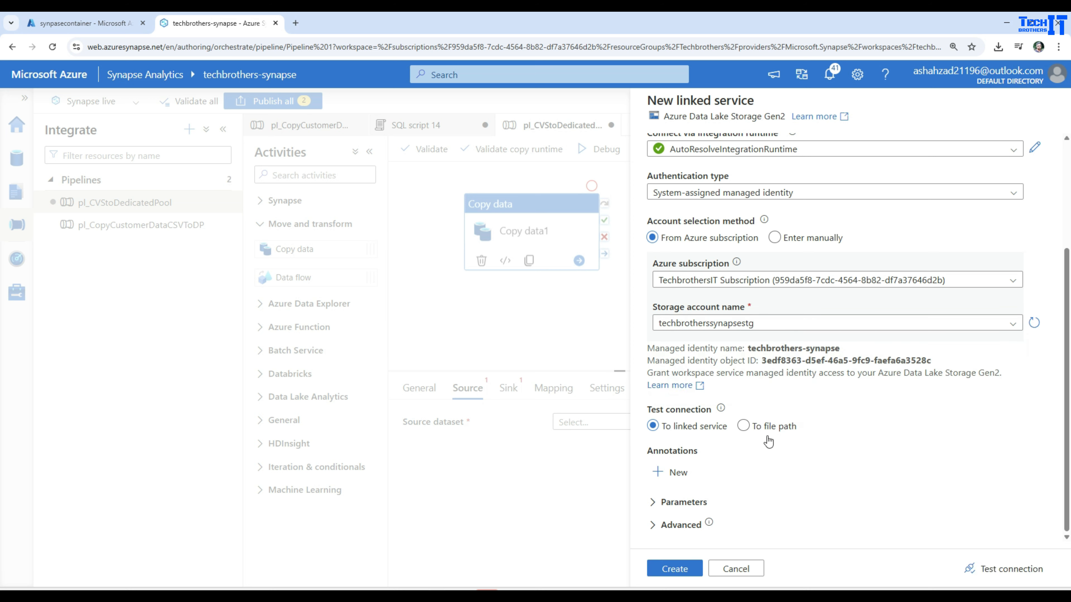
{"action": "left_click", "coordinate": [1007, 570]}
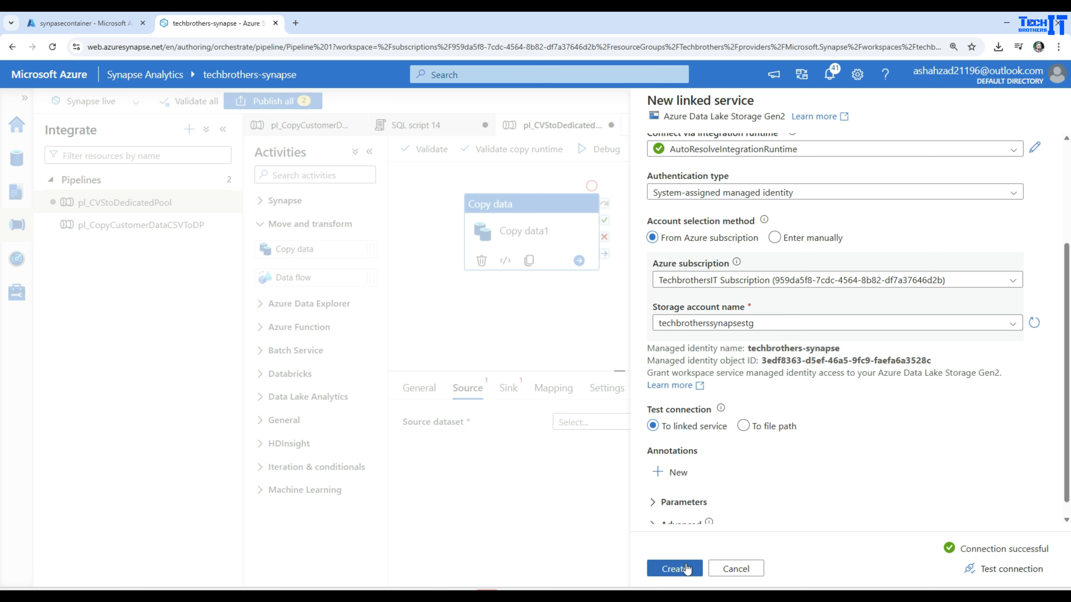
{"action": "left_click", "coordinate": [674, 569]}
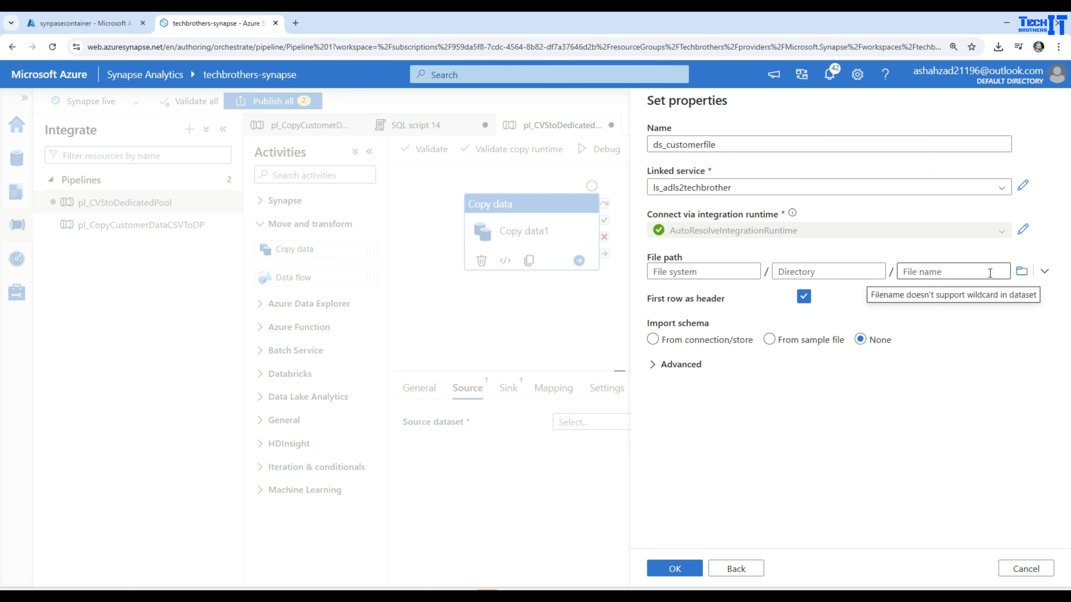
Set the source dataset's file path to customer.csv in the input folder of synpasecontainer
{"action": "left_click", "coordinate": [1021, 271]}
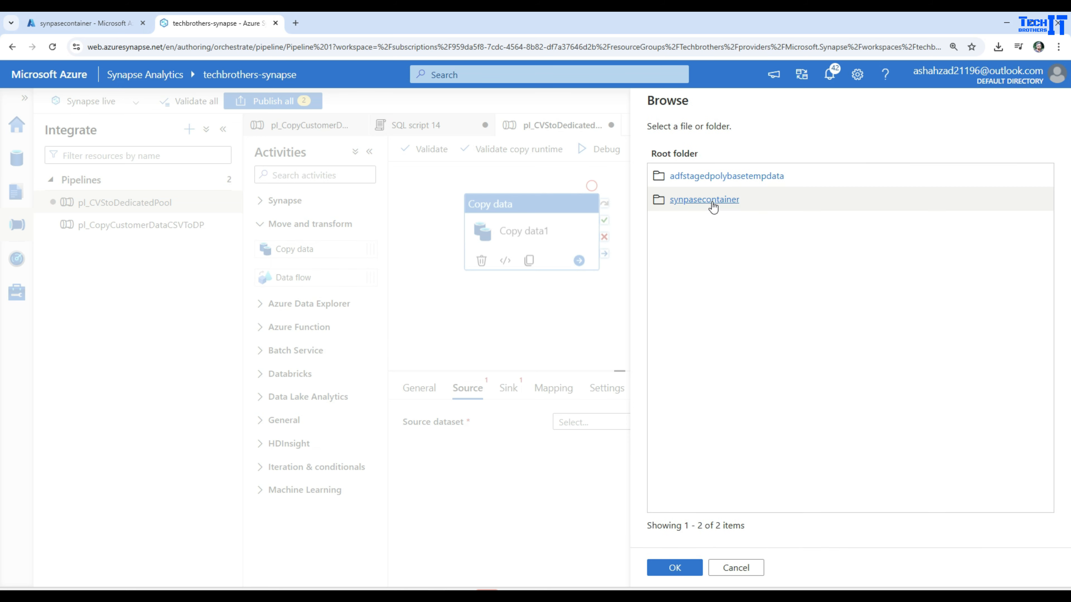
{"action": "left_click", "coordinate": [713, 201]}
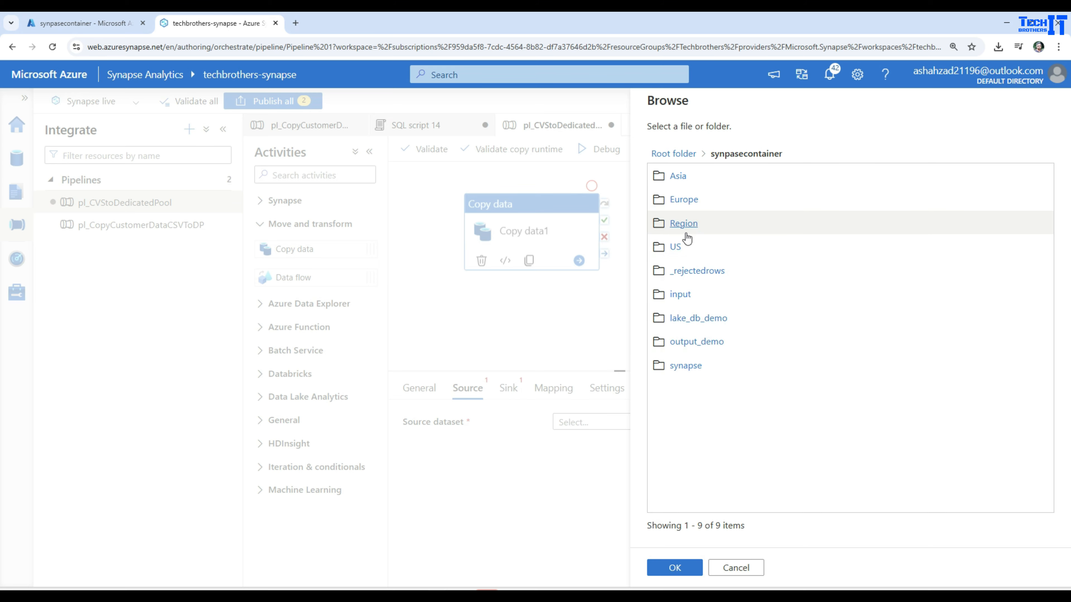
{"action": "left_click", "coordinate": [681, 297]}
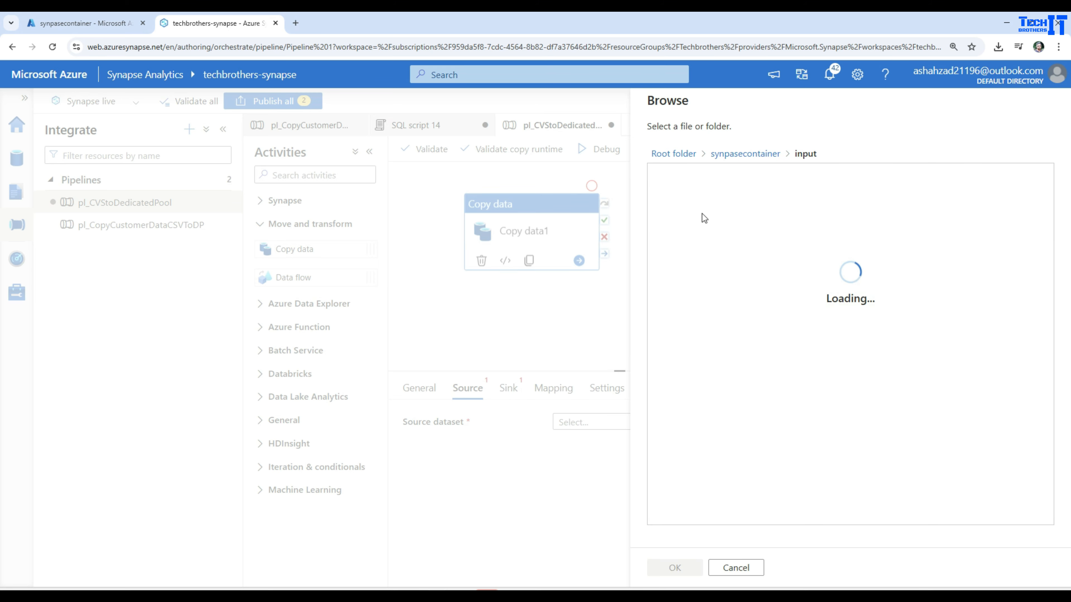
{"action": "left_click", "coordinate": [700, 201]}
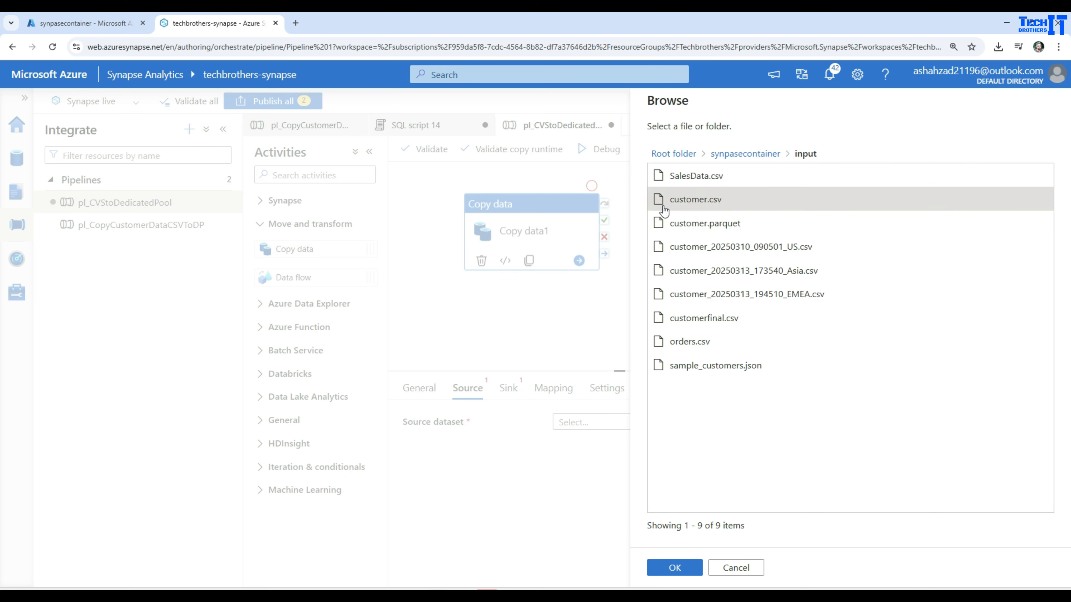
{"action": "left_click", "coordinate": [675, 568]}
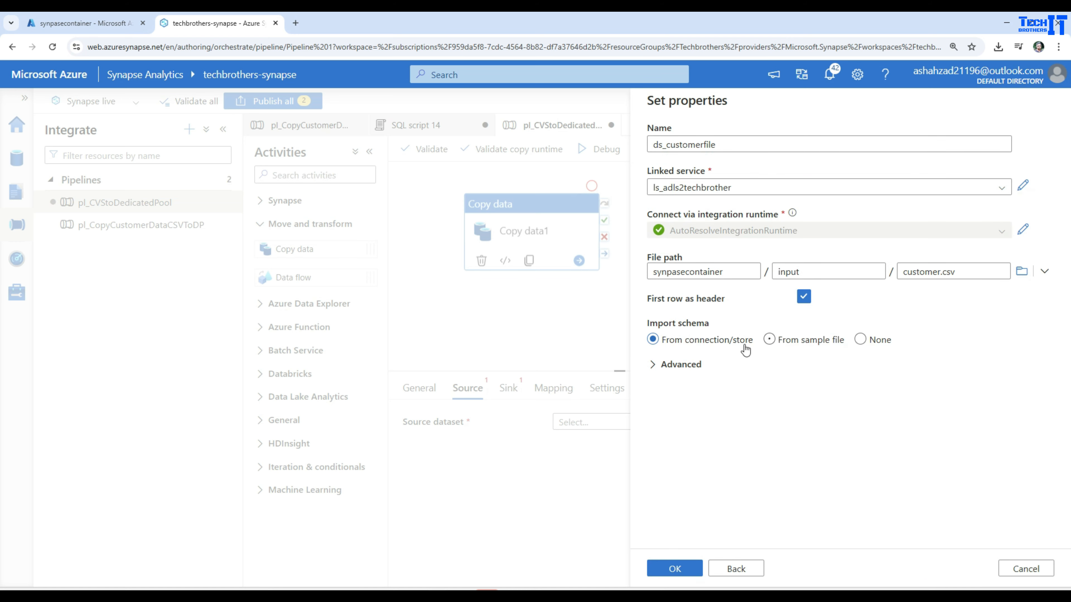
Choose None for the source dataset's schema import and create the dataset
{"action": "left_click", "coordinate": [782, 350]}
{"action": "left_click", "coordinate": [864, 344]}
{"action": "left_click", "coordinate": [677, 570]}
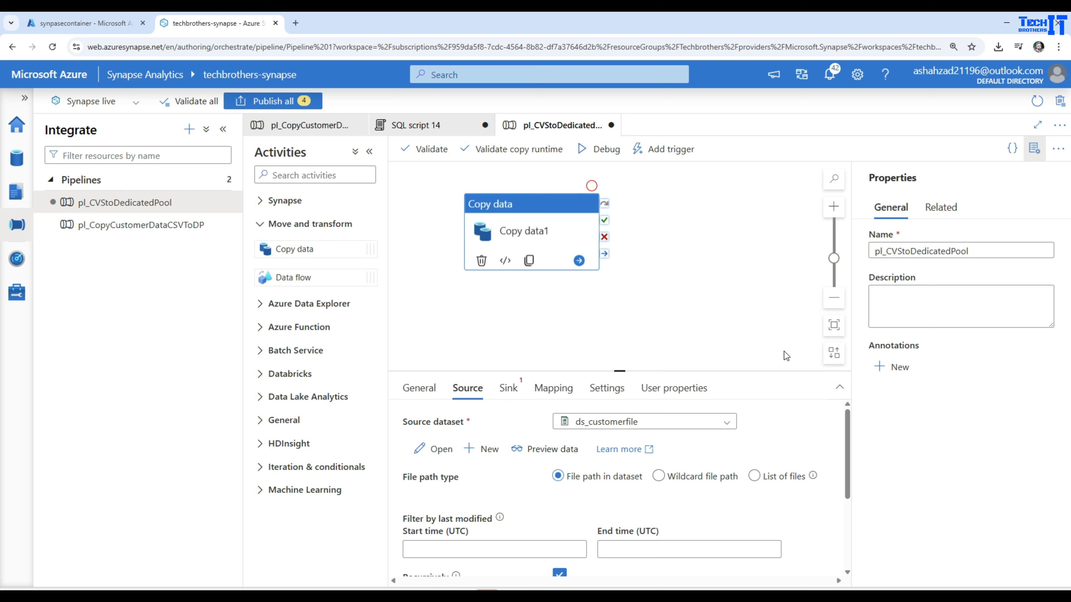
Hide the pipeline properties, review the source options and the connection settings of ds_customerfile, and return to the pipeline
{"action": "scroll", "coordinate": [516, 443], "scroll_direction": "down", "scroll_amount": 3}
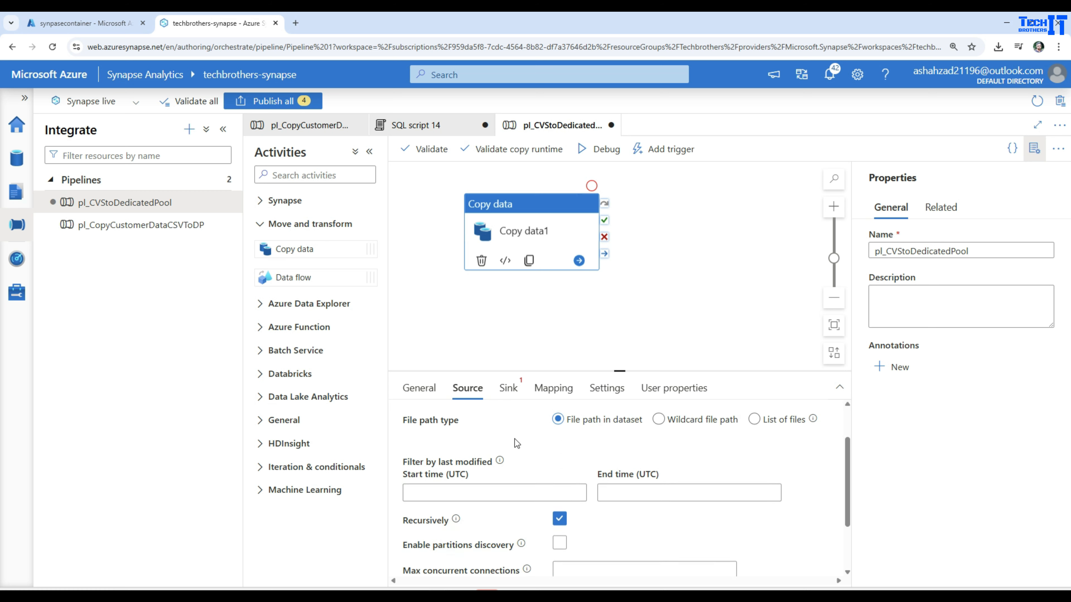
{"action": "left_click", "coordinate": [1034, 149]}
{"action": "scroll", "coordinate": [654, 469], "scroll_direction": "up", "scroll_amount": 2}
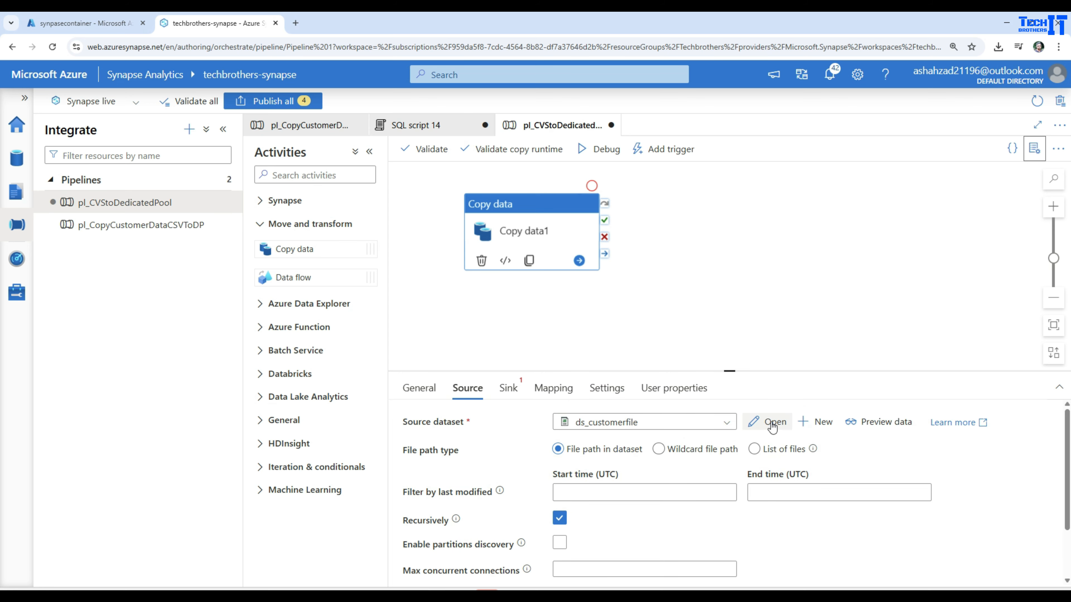
{"action": "left_click", "coordinate": [761, 422]}
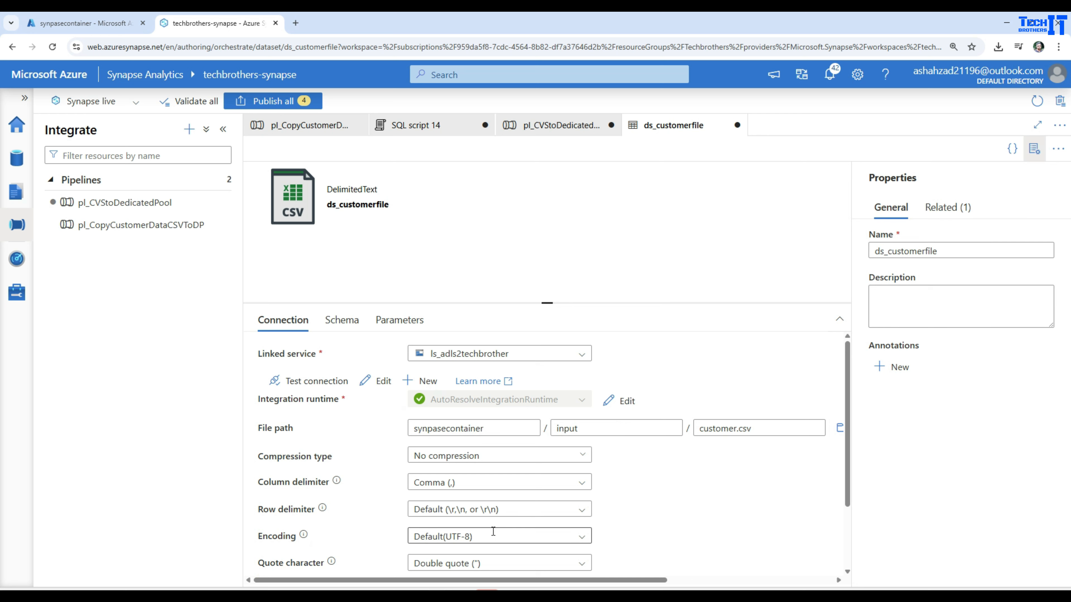
{"action": "scroll", "coordinate": [506, 528], "scroll_direction": "down", "scroll_amount": 2}
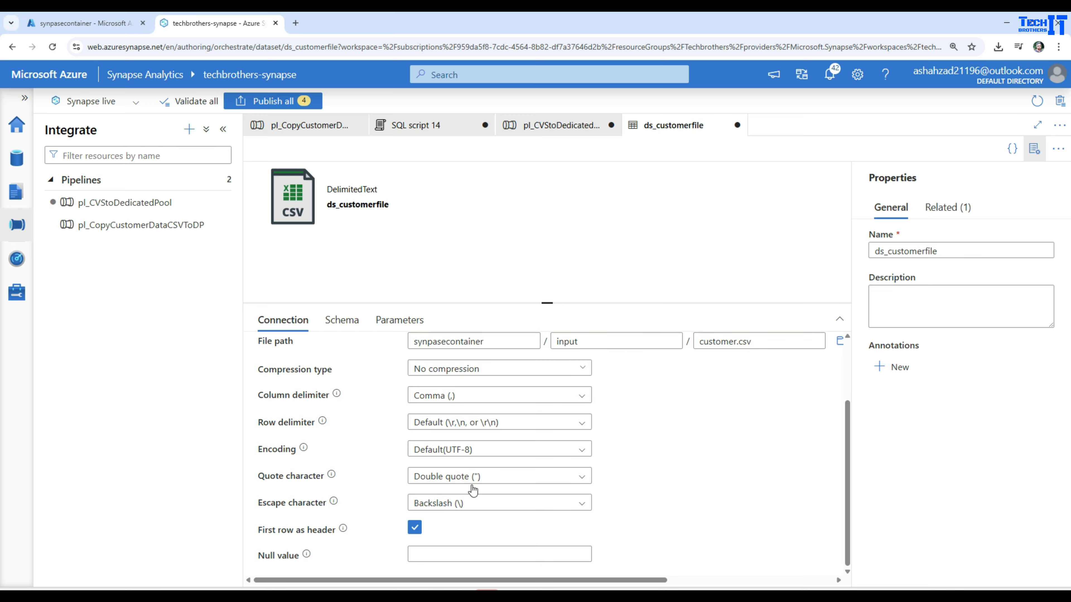
{"action": "scroll", "coordinate": [466, 498], "scroll_direction": "up", "scroll_amount": 2}
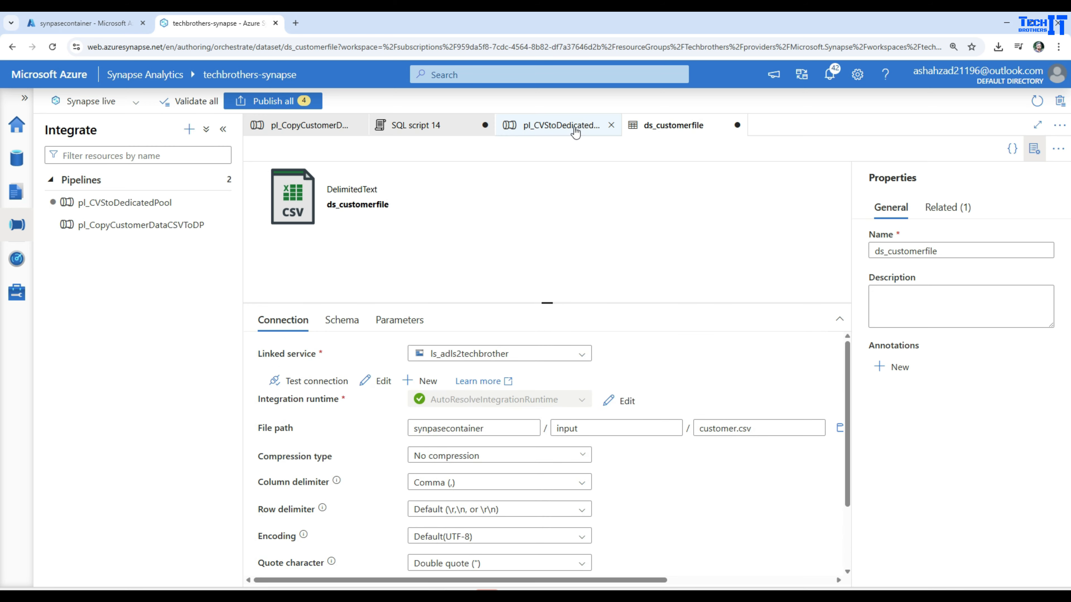
{"action": "left_click", "coordinate": [567, 127]}
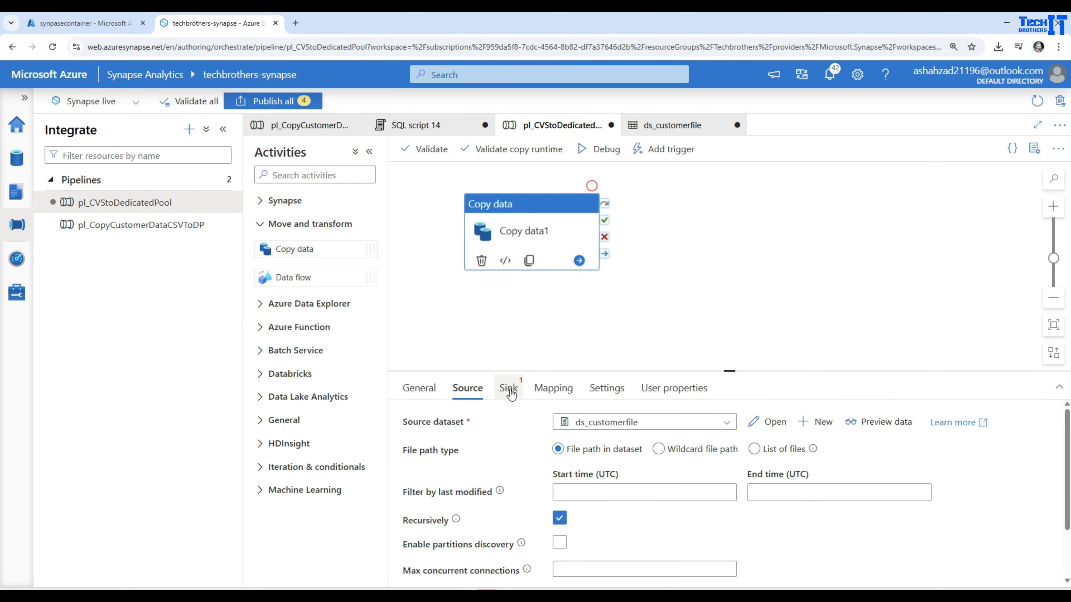
Start a new sink dataset for the copy activity on Azure Synapse dedicated SQL pool
{"action": "left_click", "coordinate": [509, 390]}
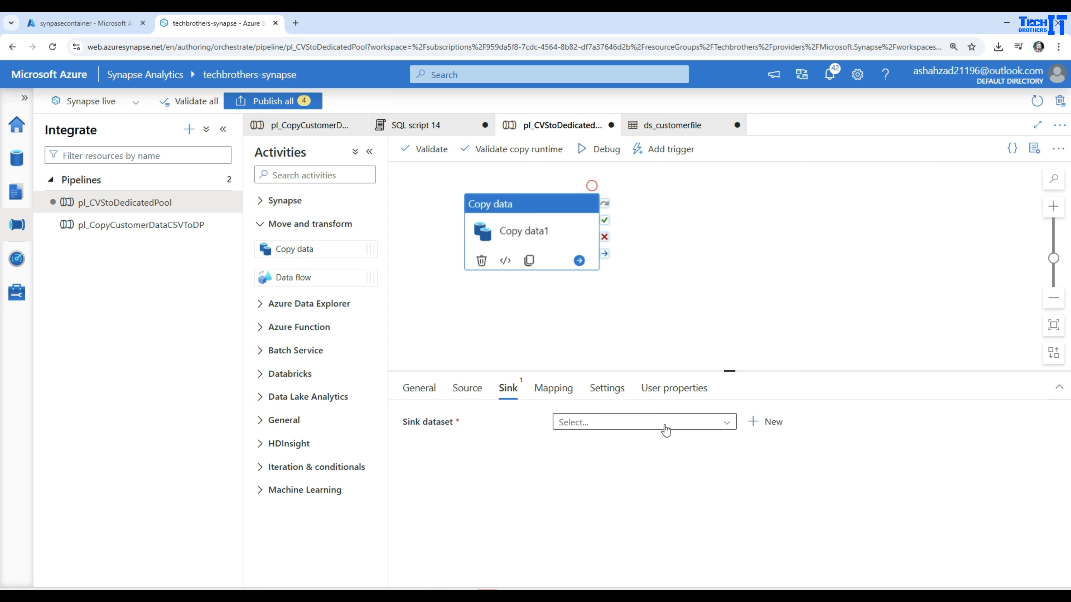
{"action": "left_click", "coordinate": [671, 427]}
{"action": "left_click", "coordinate": [832, 462]}
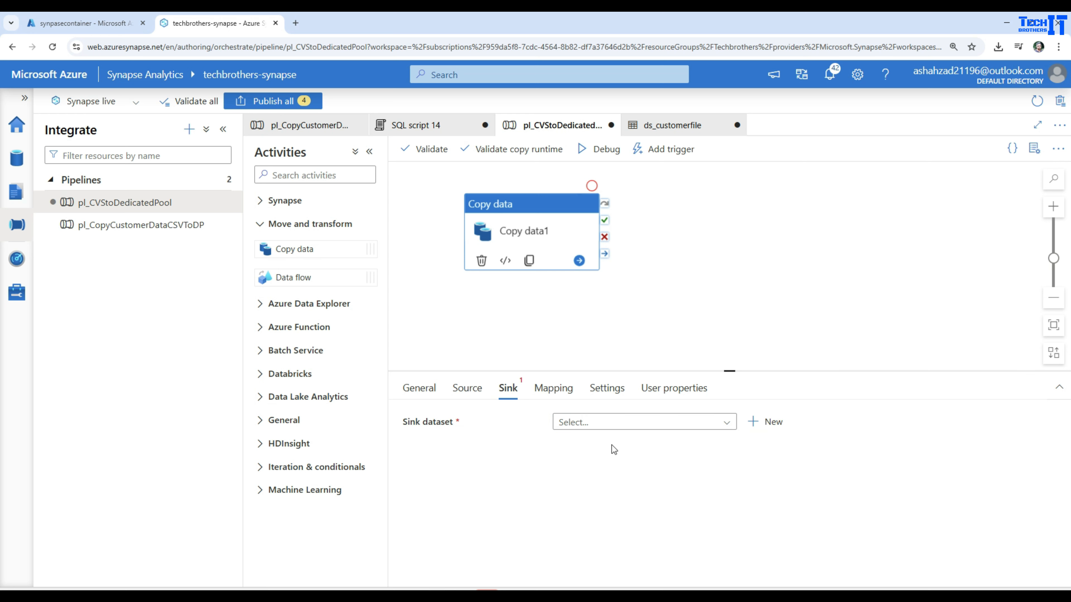
{"action": "left_click", "coordinate": [765, 422]}
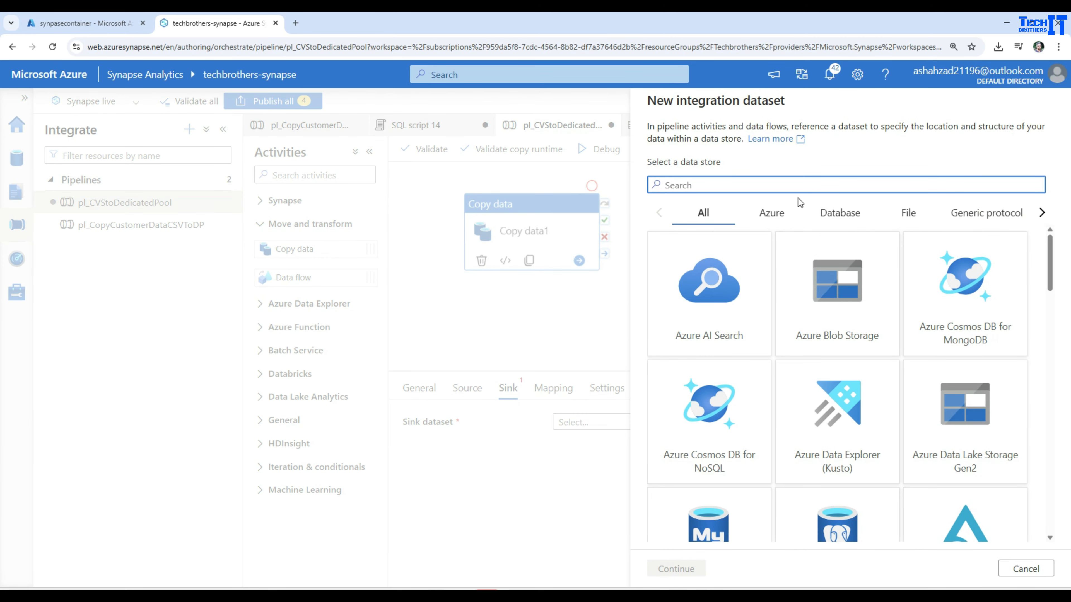
{"action": "type", "text": "ded"}
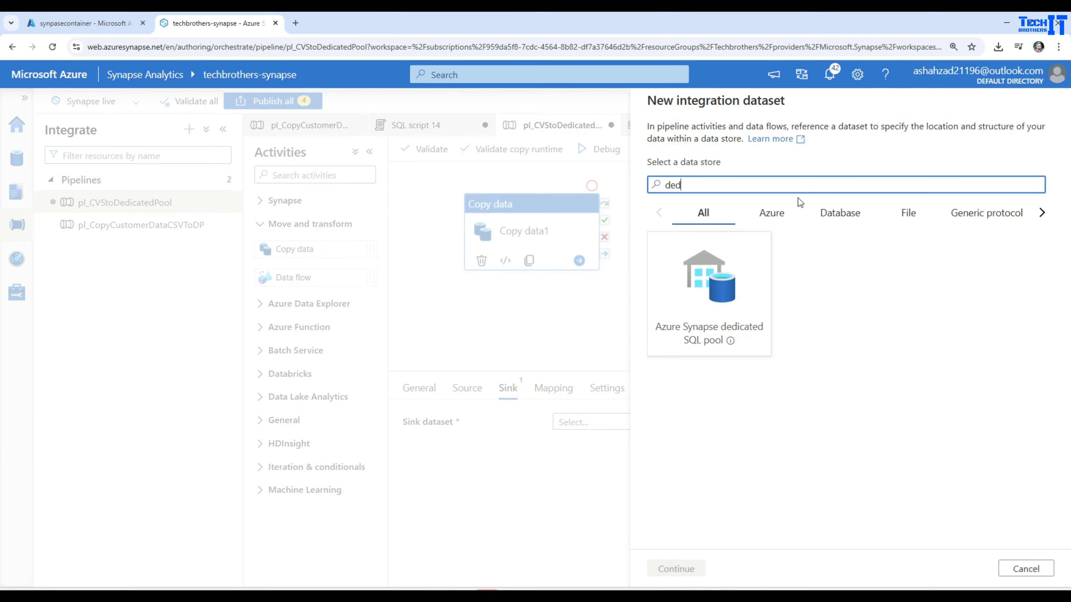
{"action": "left_click", "coordinate": [717, 304]}
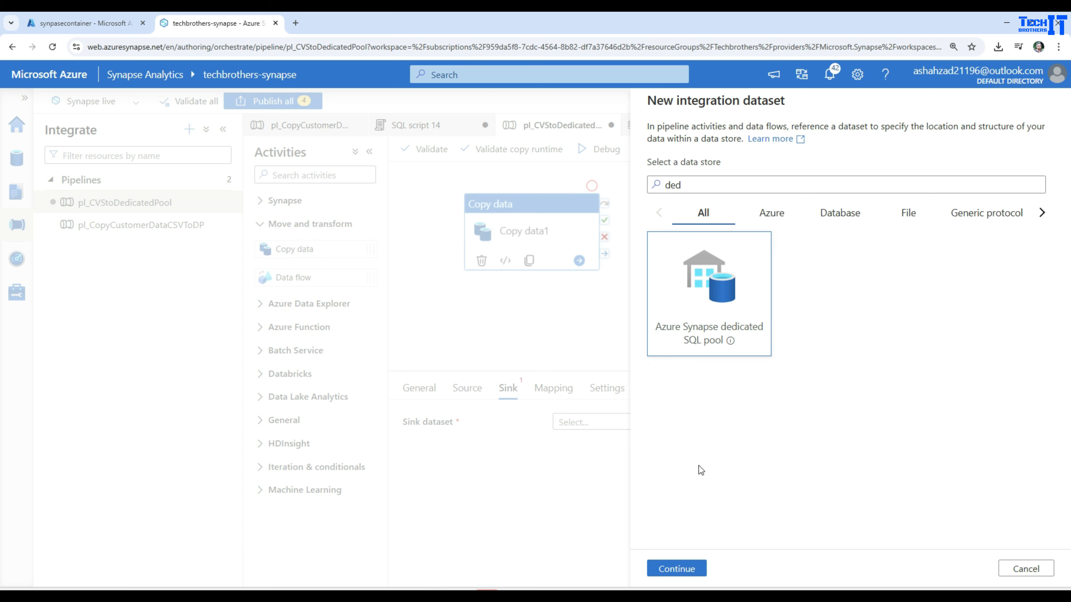
{"action": "left_click", "coordinate": [679, 568]}
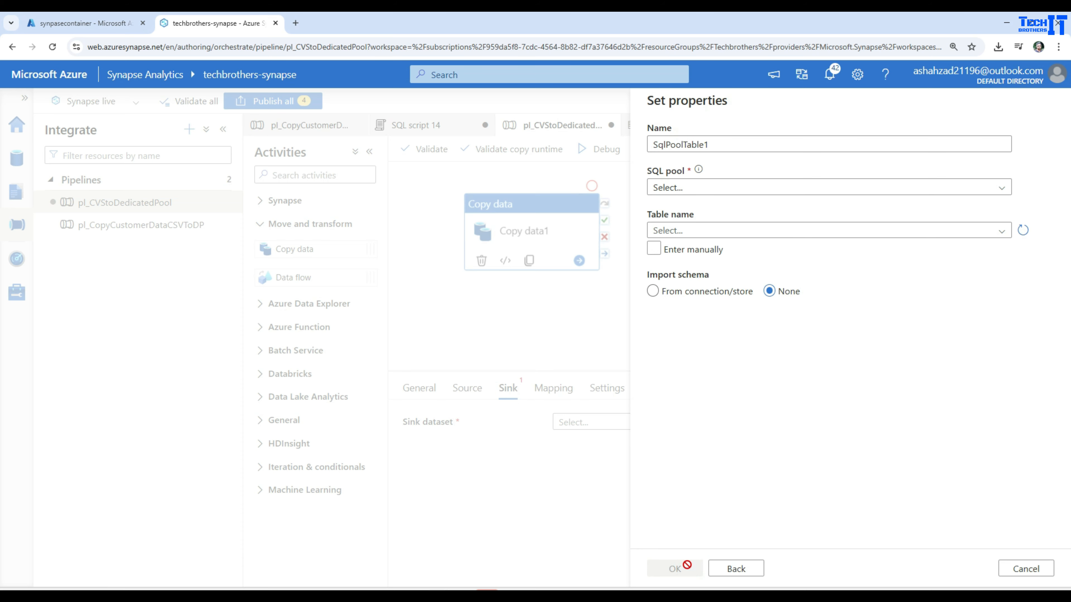
Set the sink dataset's SQL pool to TechDBDP and its table to dbo.CustomerHeap
{"action": "left_click", "coordinate": [680, 190]}
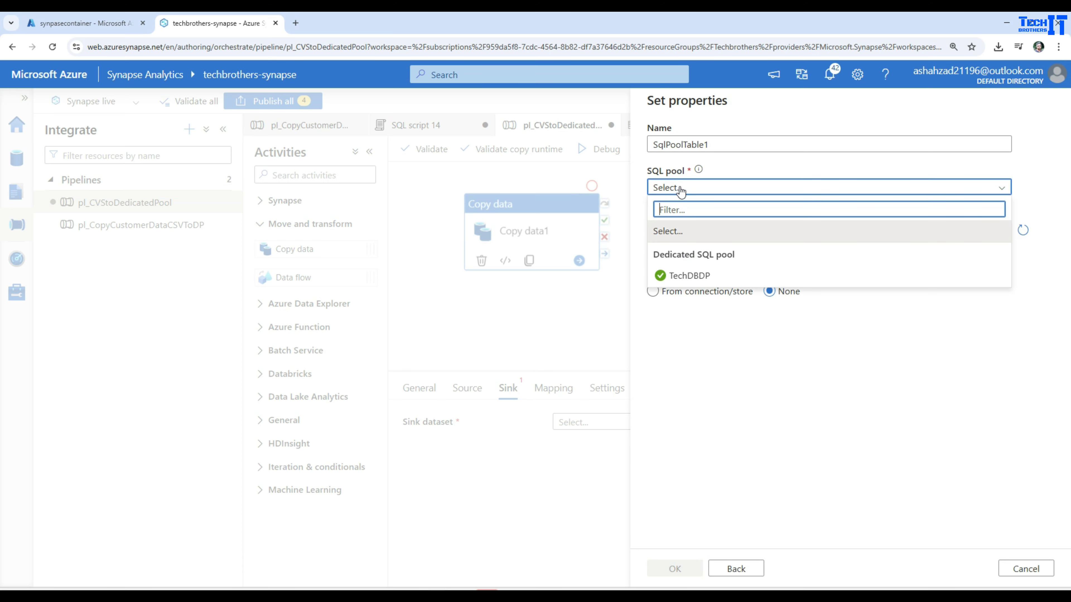
{"action": "left_click", "coordinate": [685, 276]}
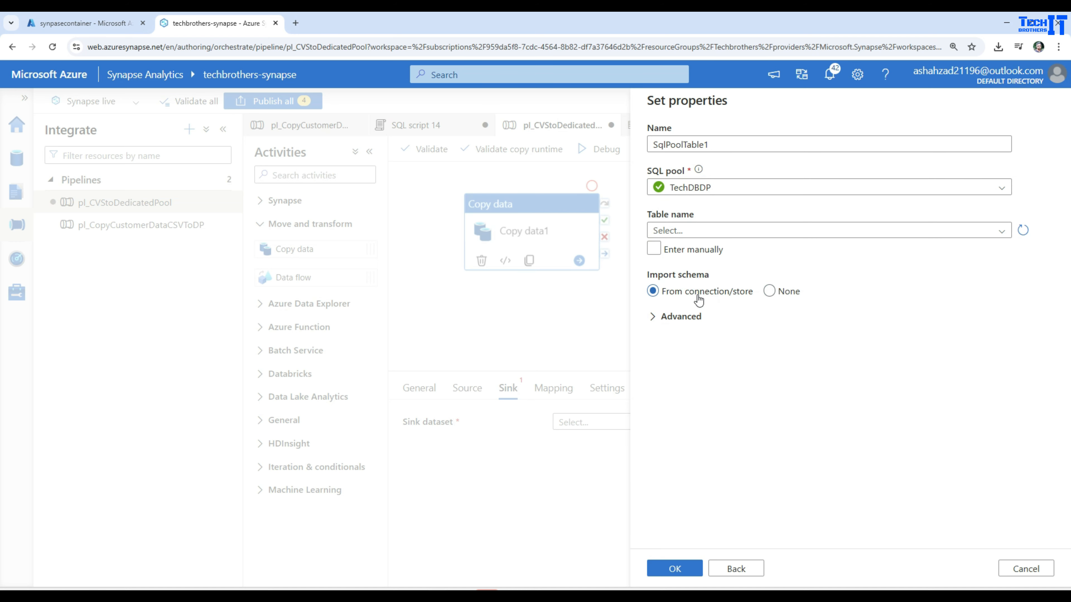
{"action": "left_click", "coordinate": [687, 230]}
{"action": "left_click", "coordinate": [707, 275]}
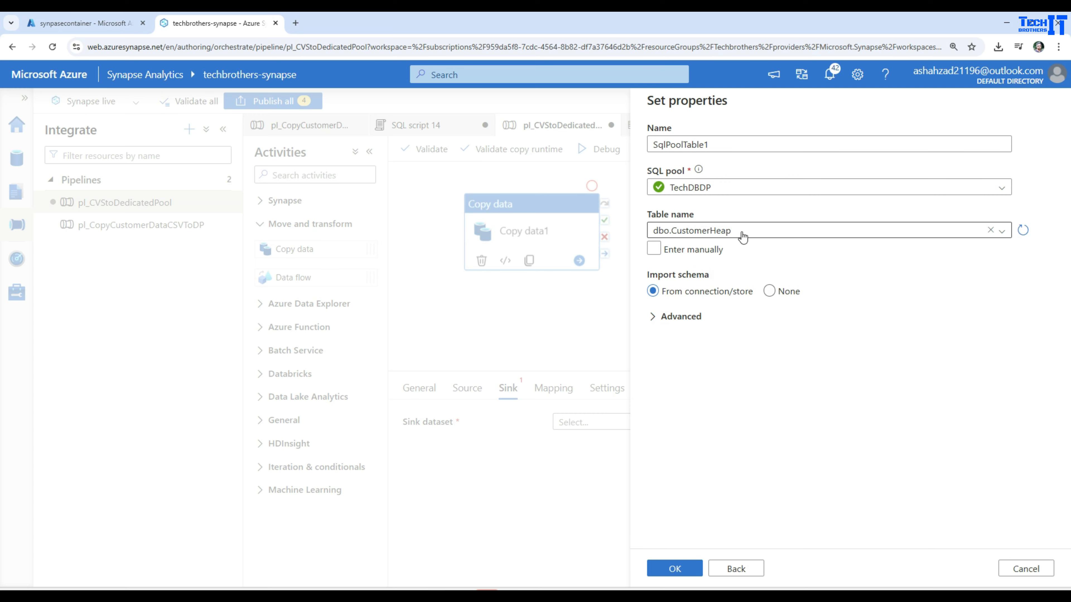
Try manual entry for the sink table name and return to the listed table dbo.CustomerHeap
{"action": "left_click", "coordinate": [654, 250]}
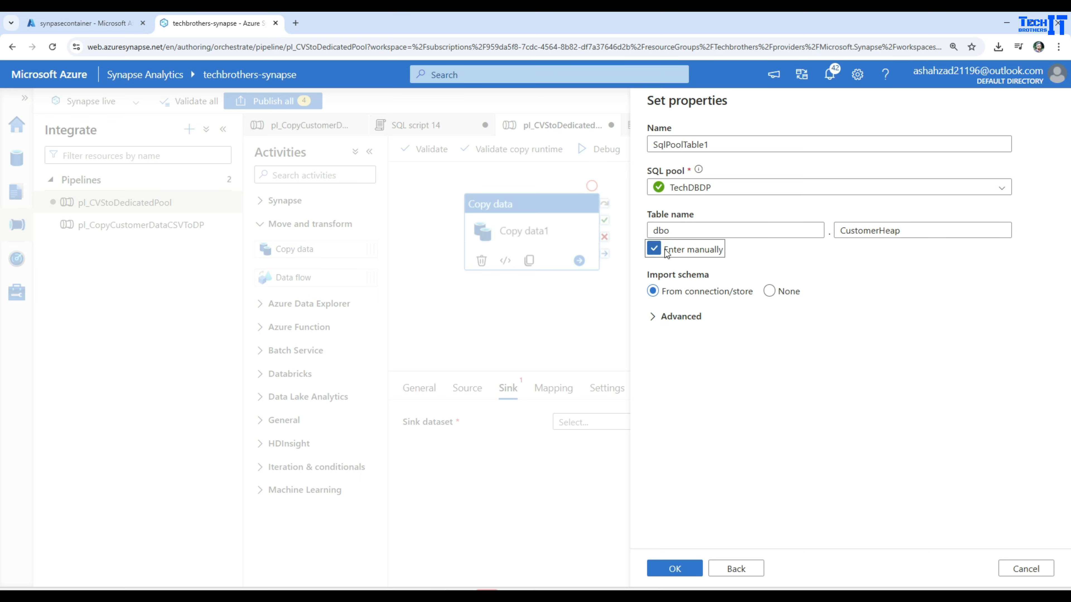
{"action": "left_click", "coordinate": [753, 232]}
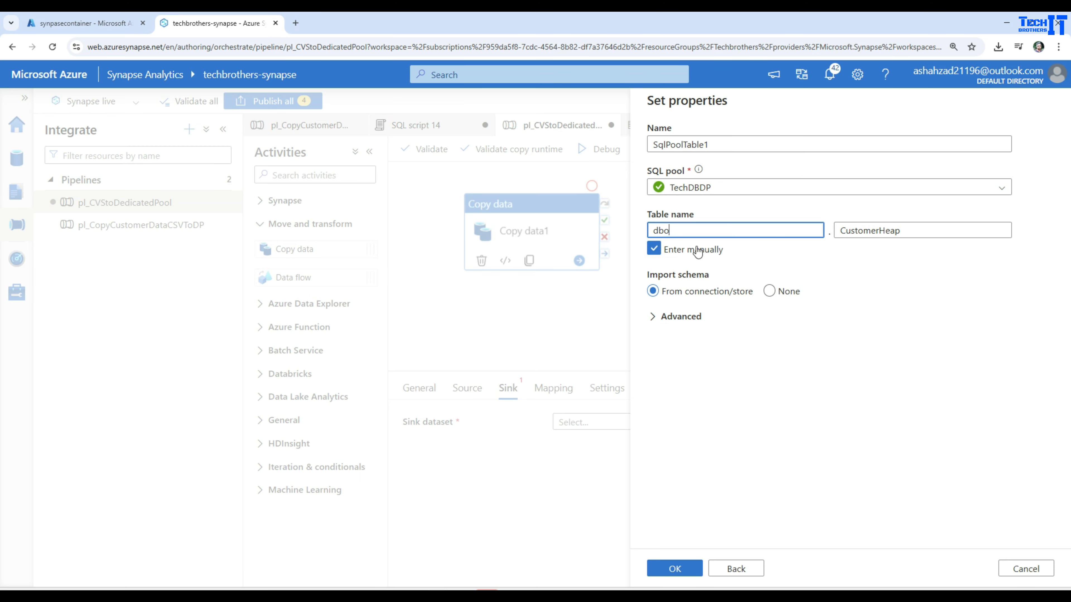
{"action": "left_click", "coordinate": [654, 249]}
{"action": "left_click", "coordinate": [701, 233]}
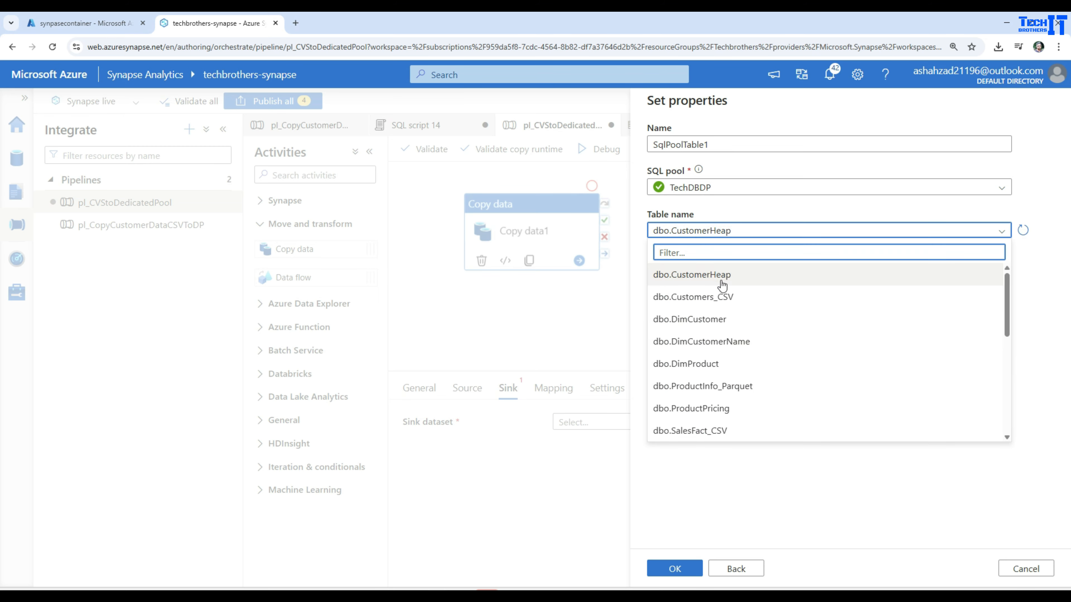
{"action": "left_click", "coordinate": [686, 276]}
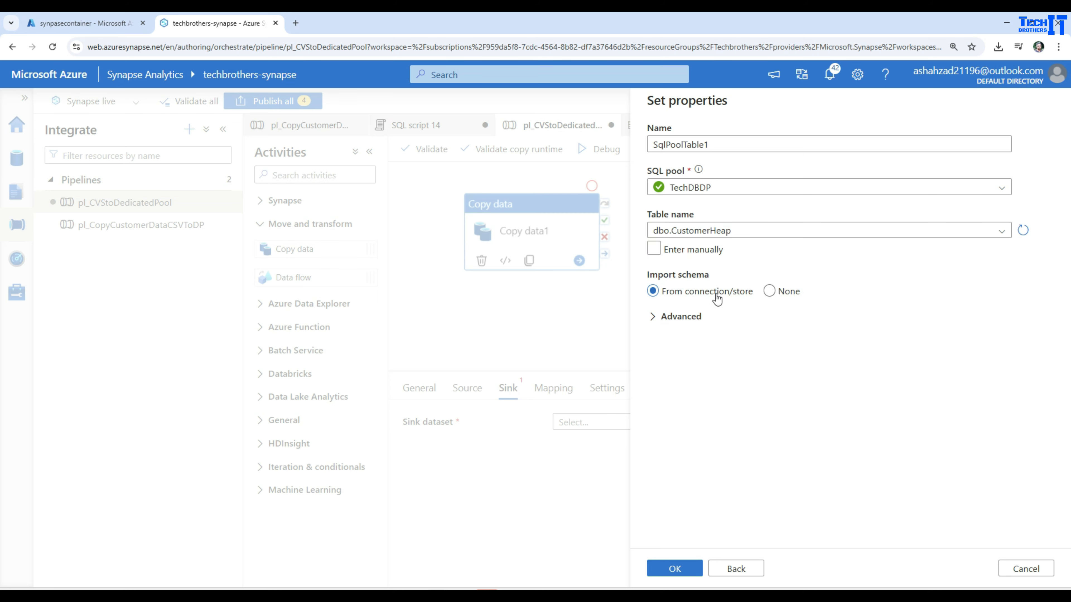
Set the sink dataset to import its schema from connection/store and create the dataset
{"action": "left_click", "coordinate": [768, 295]}
{"action": "left_click", "coordinate": [670, 317]}
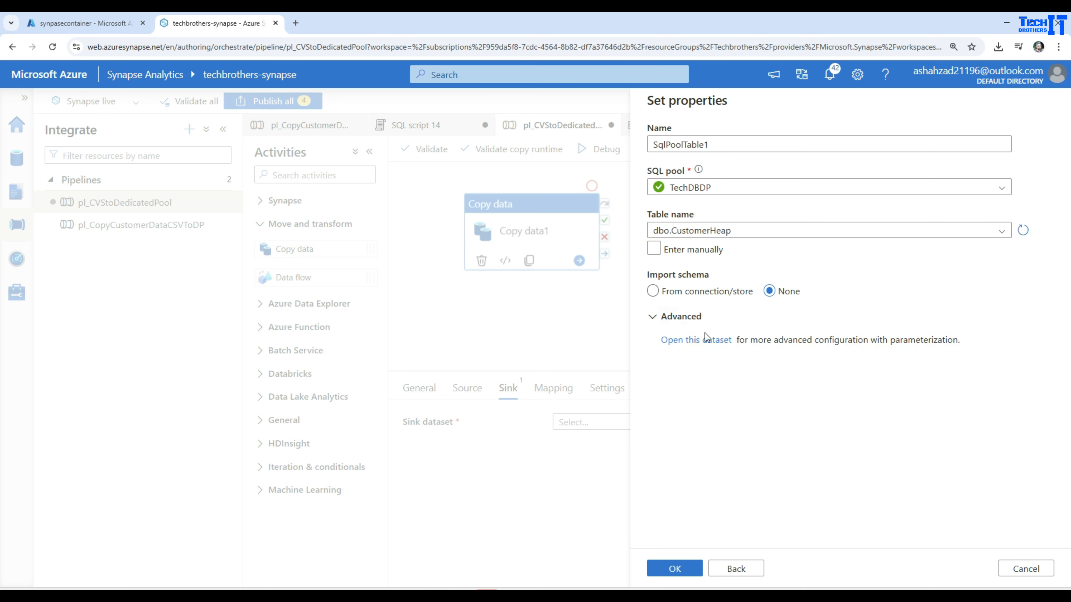
{"action": "left_click", "coordinate": [702, 292]}
{"action": "left_click", "coordinate": [681, 573]}
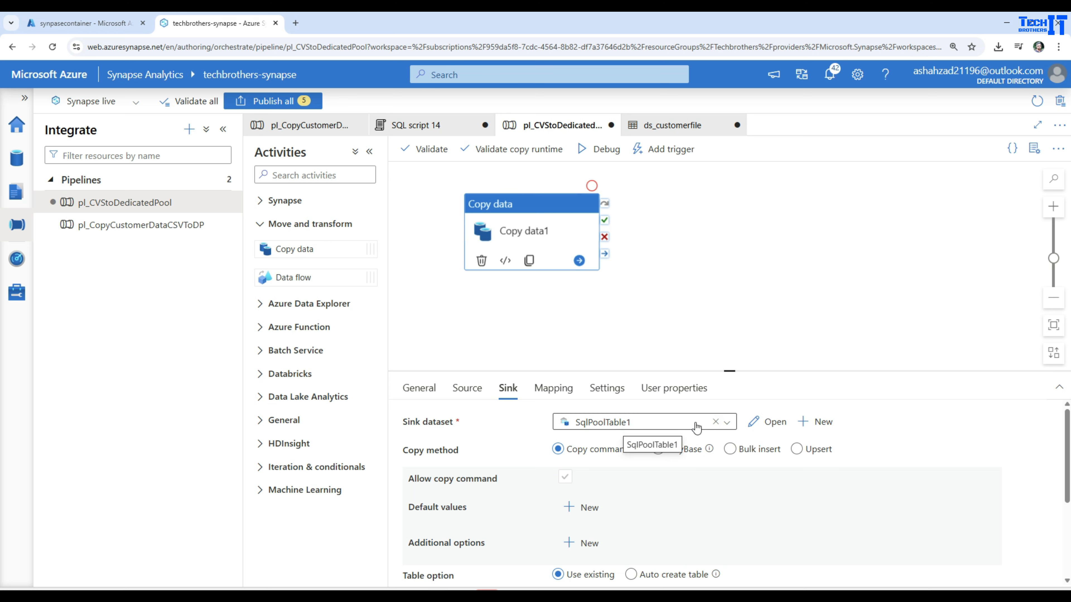
Open the sink dataset and rename it ds_customerheaddp
{"action": "left_click", "coordinate": [769, 422]}
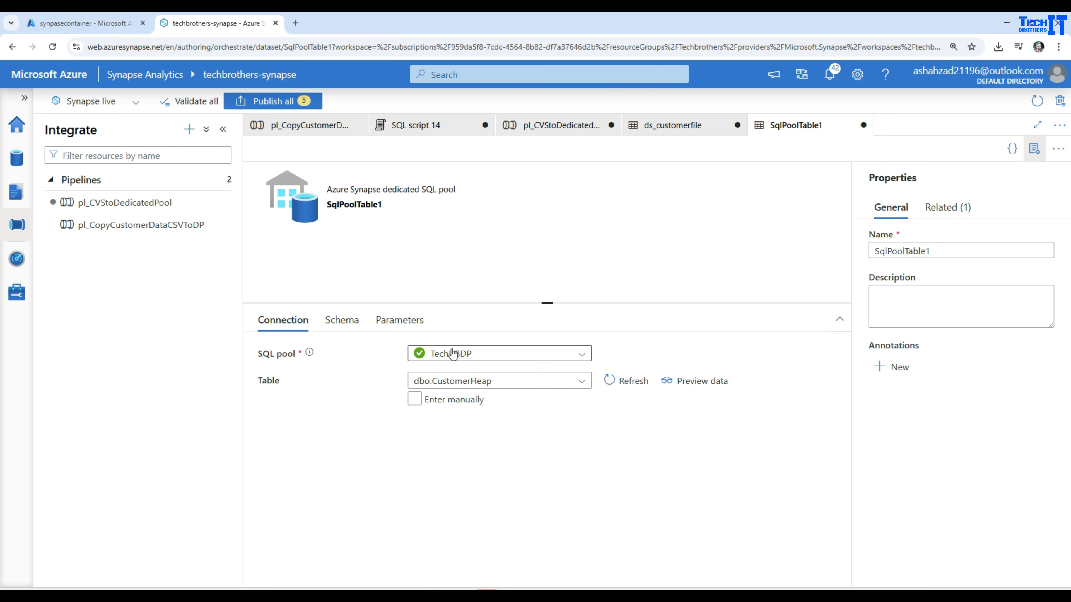
{"action": "double_click", "coordinate": [939, 250]}
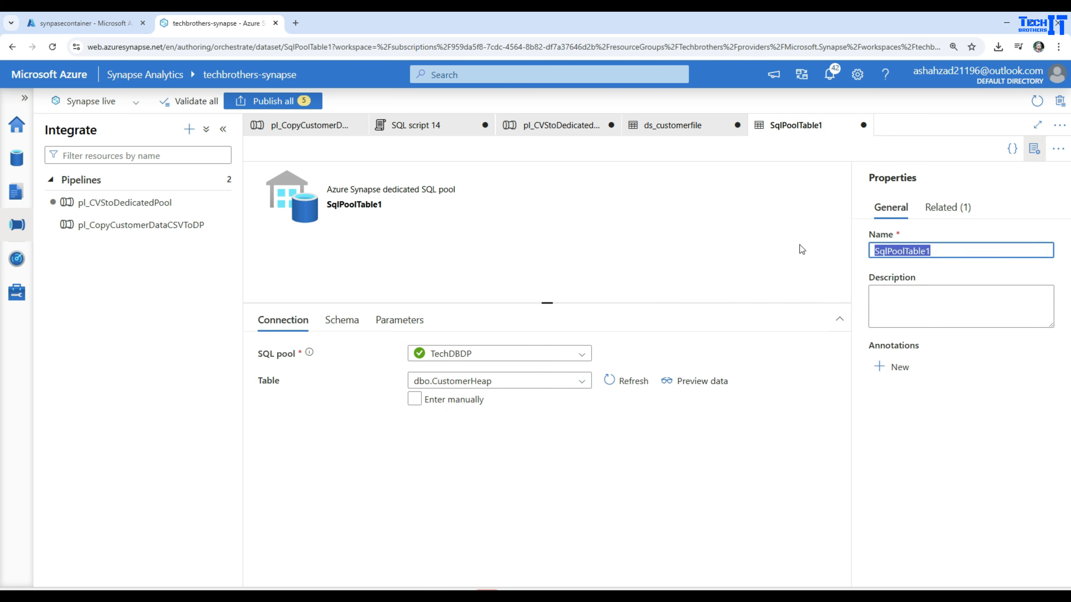
{"action": "key", "text": "BackSpace"}
{"action": "type", "text": "ds_"}
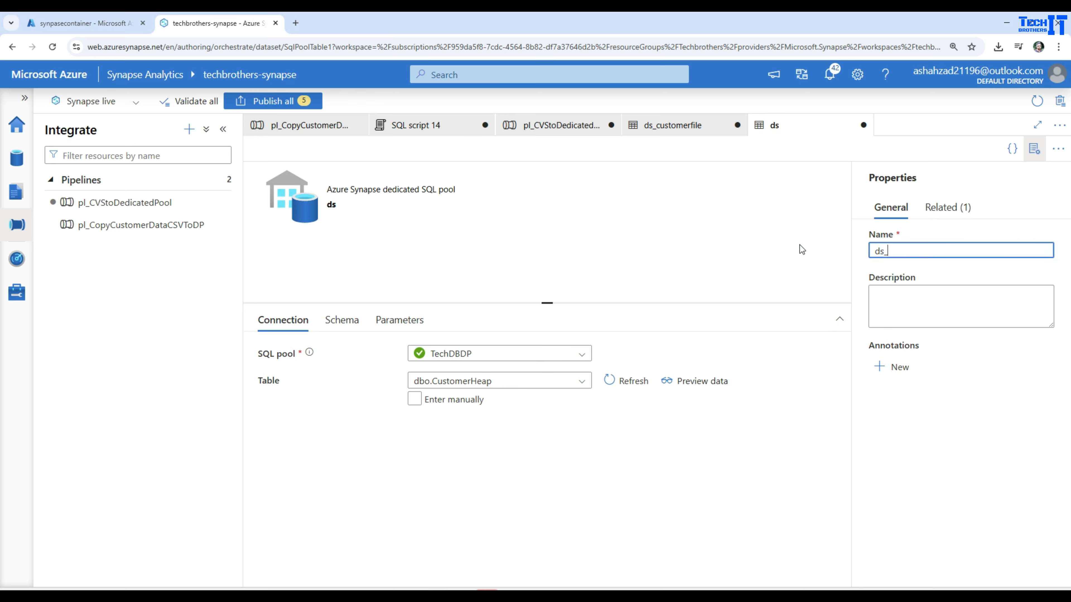
{"action": "type", "text": "customerhea"}
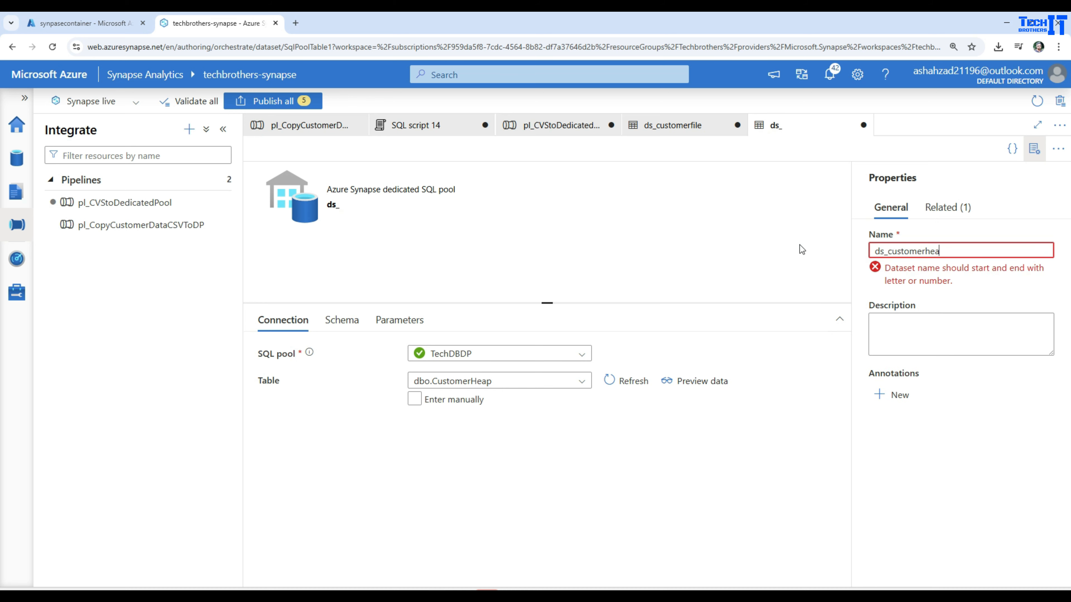
{"action": "type", "text": "ddp"}
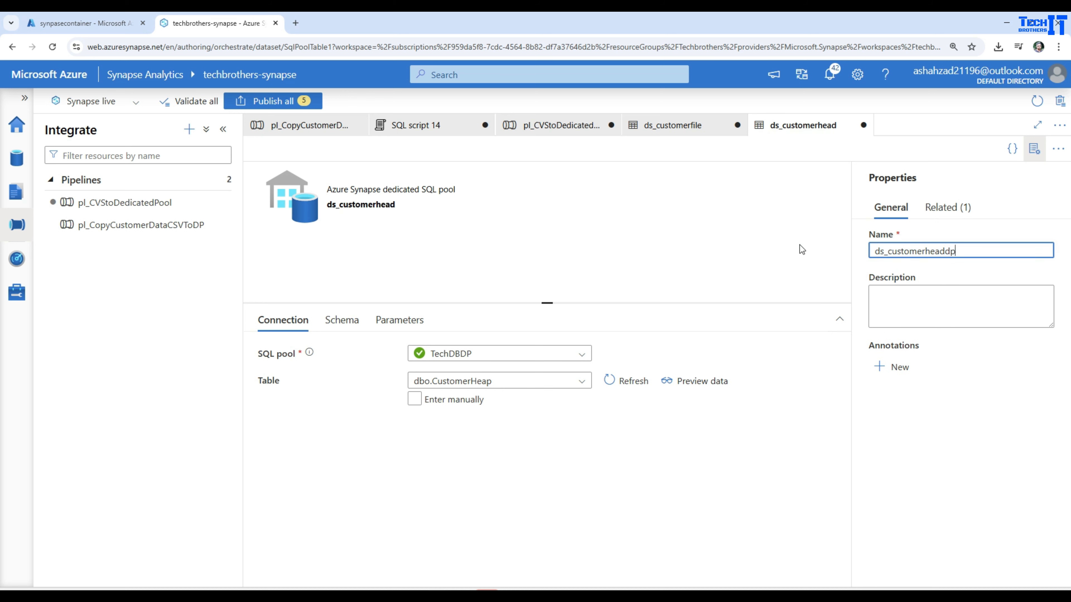
{"action": "left_click", "coordinate": [683, 249]}
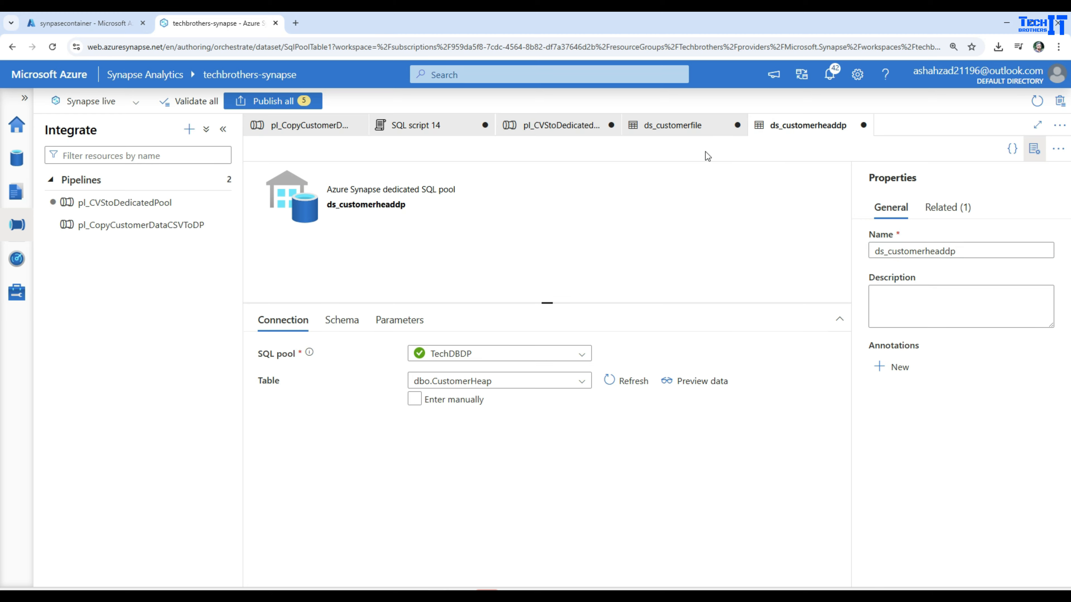
Return to the pl_CVStoDedicatedPool pipeline and review the copy activity's source settings
{"action": "left_click", "coordinate": [695, 125]}
{"action": "left_click", "coordinate": [586, 126]}
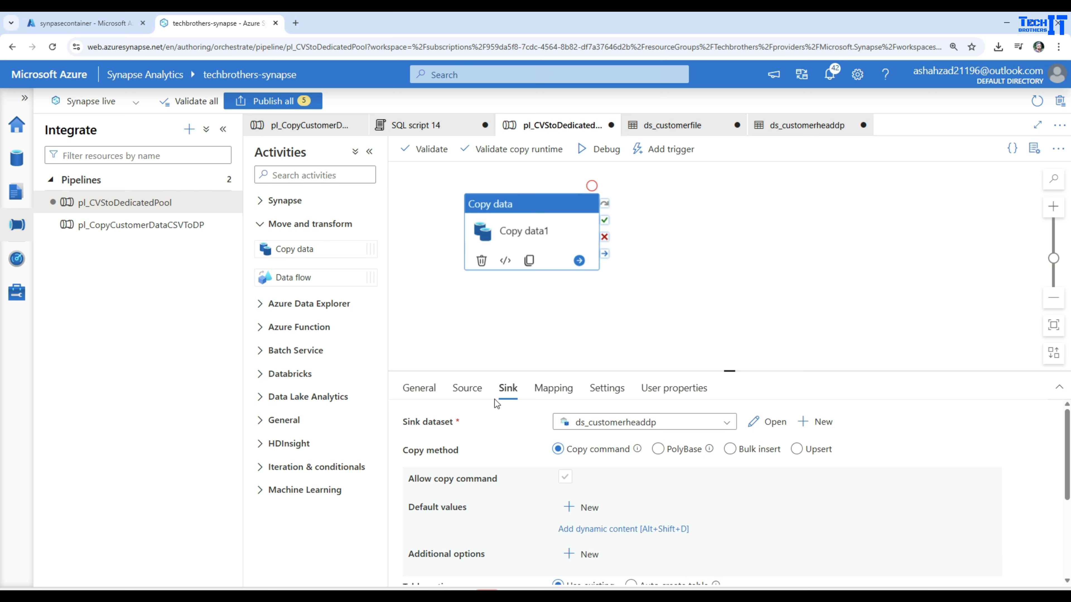
{"action": "left_click", "coordinate": [466, 389]}
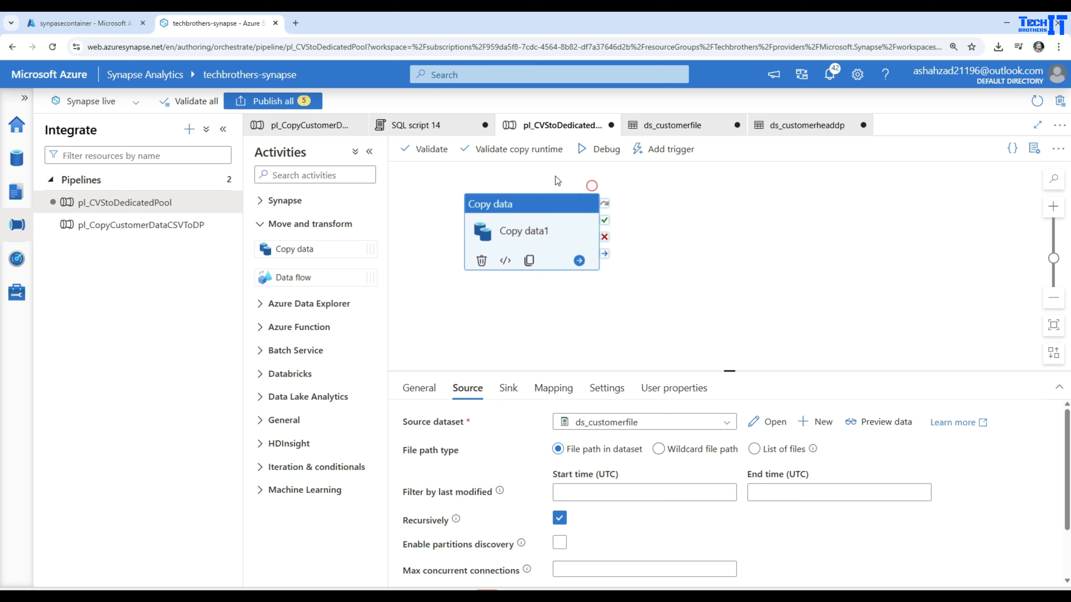
Debug the pl_CVStoDedicatedPool pipeline and open the ds_customerfile dataset flagged in the validation output
{"action": "left_click", "coordinate": [594, 153]}
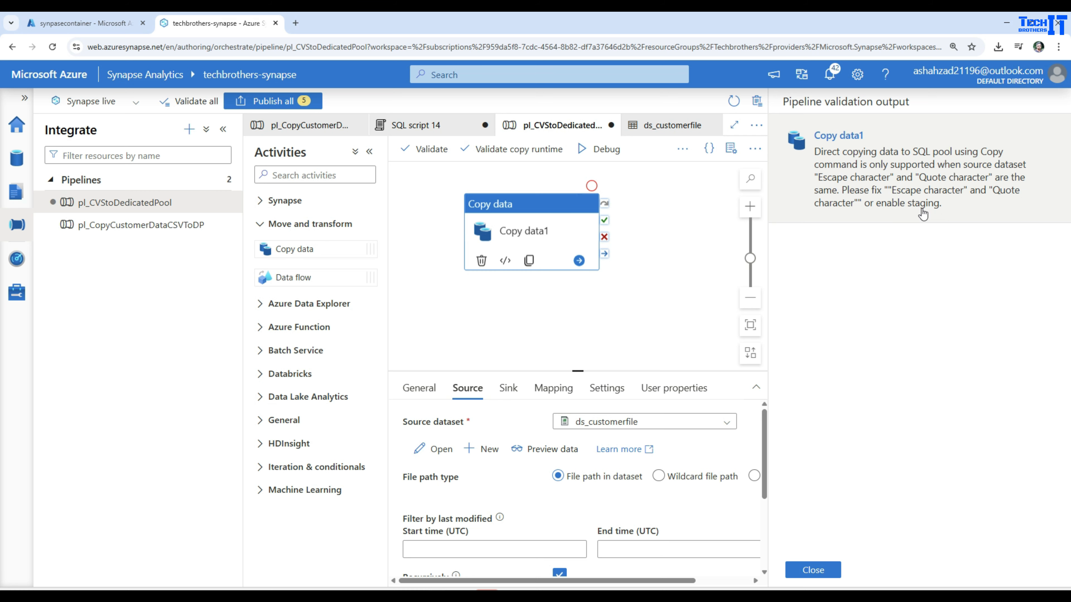
{"action": "left_click", "coordinate": [893, 204]}
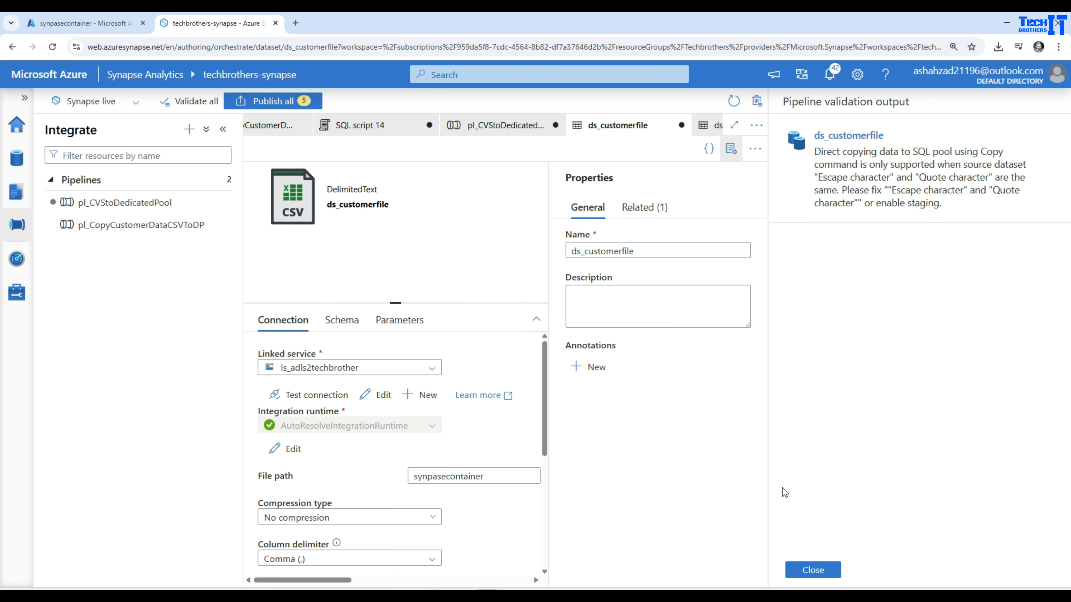
{"action": "left_click", "coordinate": [813, 570]}
Set the escape character of the ds_customerfile dataset to Double quote (")
{"action": "scroll", "coordinate": [412, 504], "scroll_direction": "down", "scroll_amount": 2}
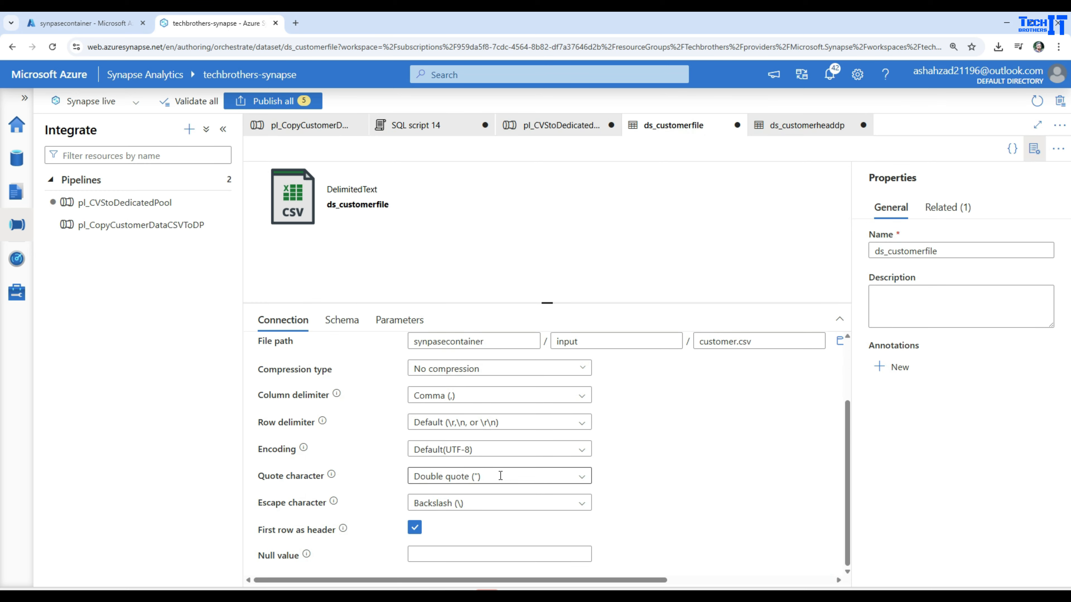
{"action": "left_click", "coordinate": [566, 503]}
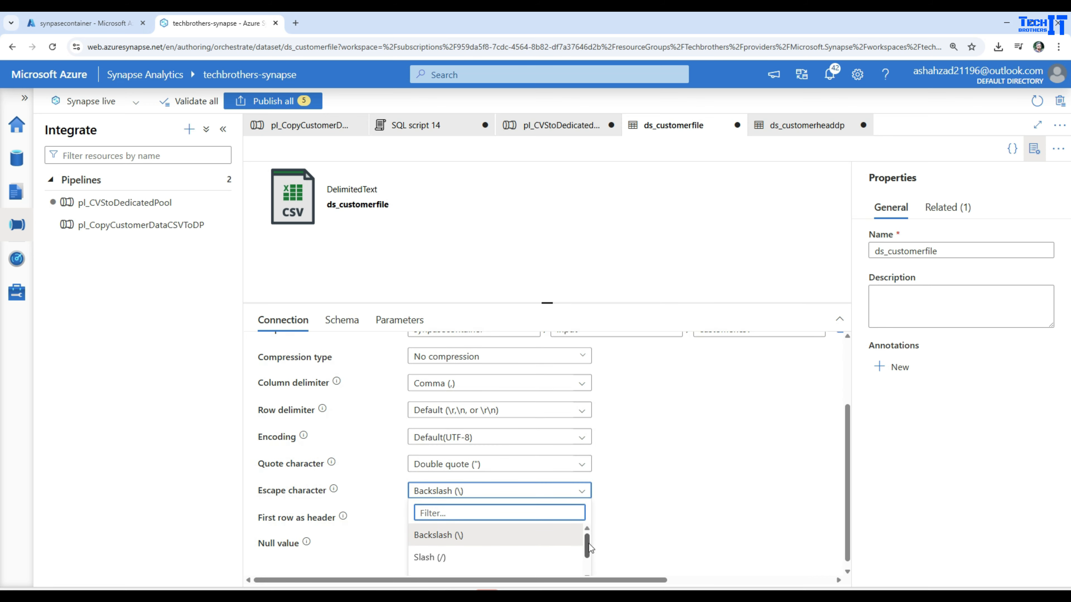
{"action": "scroll", "coordinate": [589, 549], "scroll_direction": "down", "scroll_amount": 1}
{"action": "left_click", "coordinate": [547, 562]}
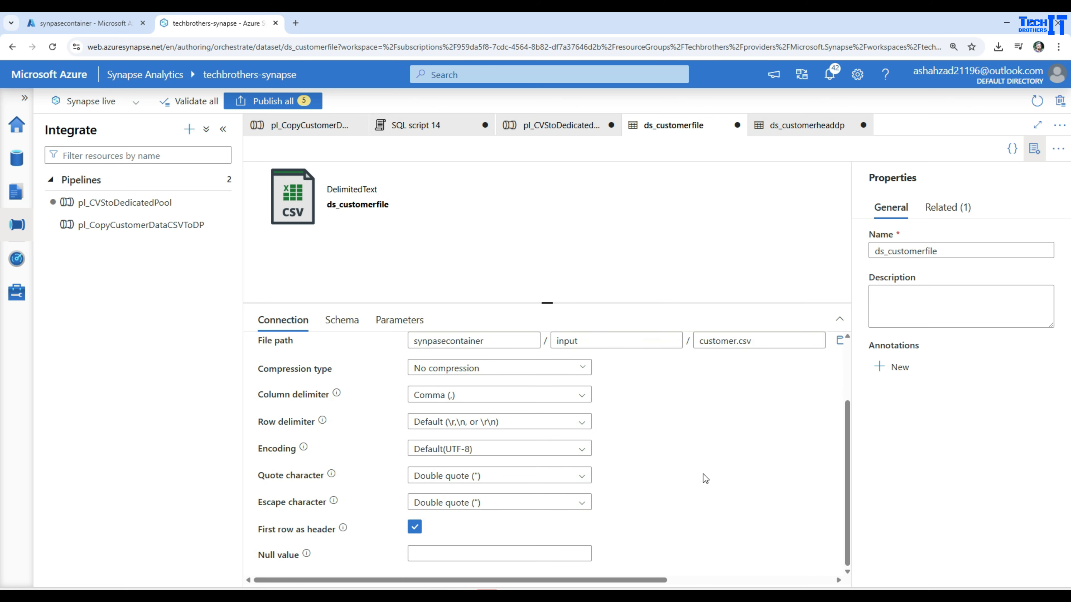
{"action": "scroll", "coordinate": [705, 479], "scroll_direction": "up", "scroll_amount": 2}
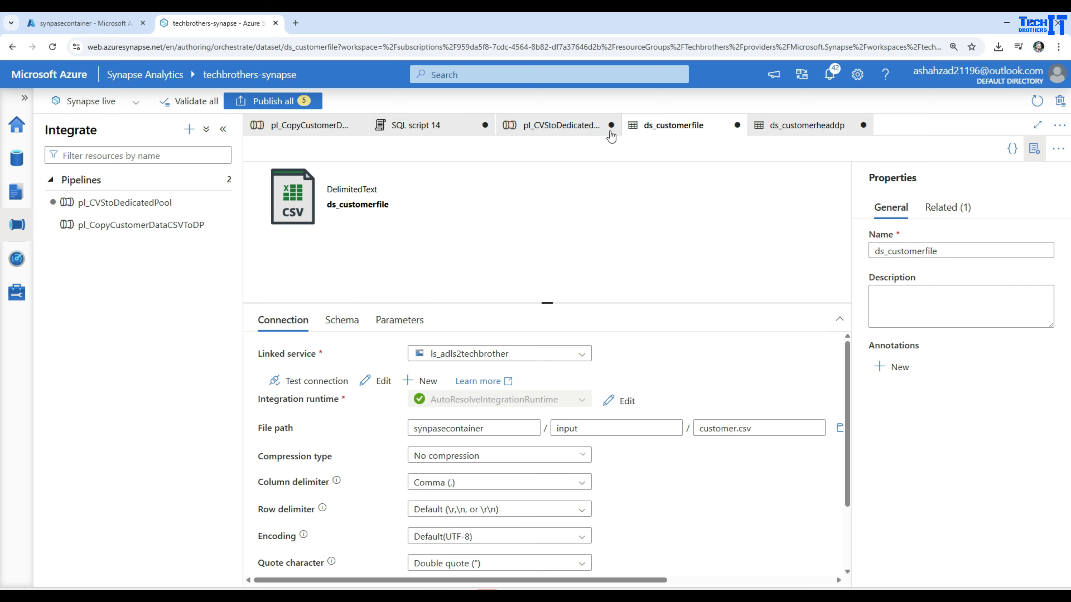
Return to the pl_CVStoDedicatedPool pipeline and review the copy activity's settings, mapping, source and sink
{"action": "left_click", "coordinate": [598, 129]}
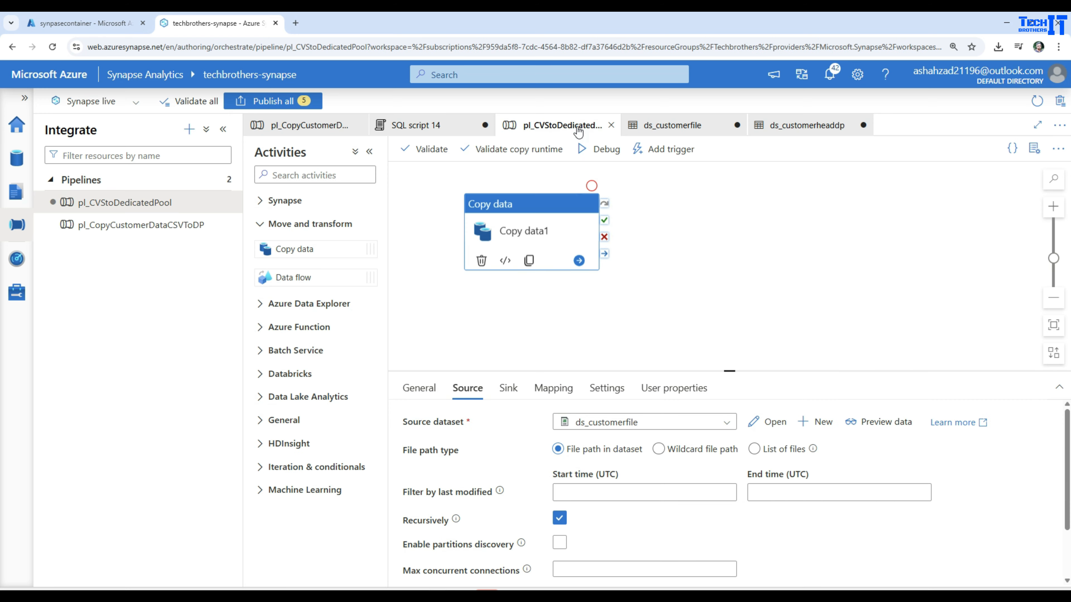
{"action": "left_click", "coordinate": [606, 388]}
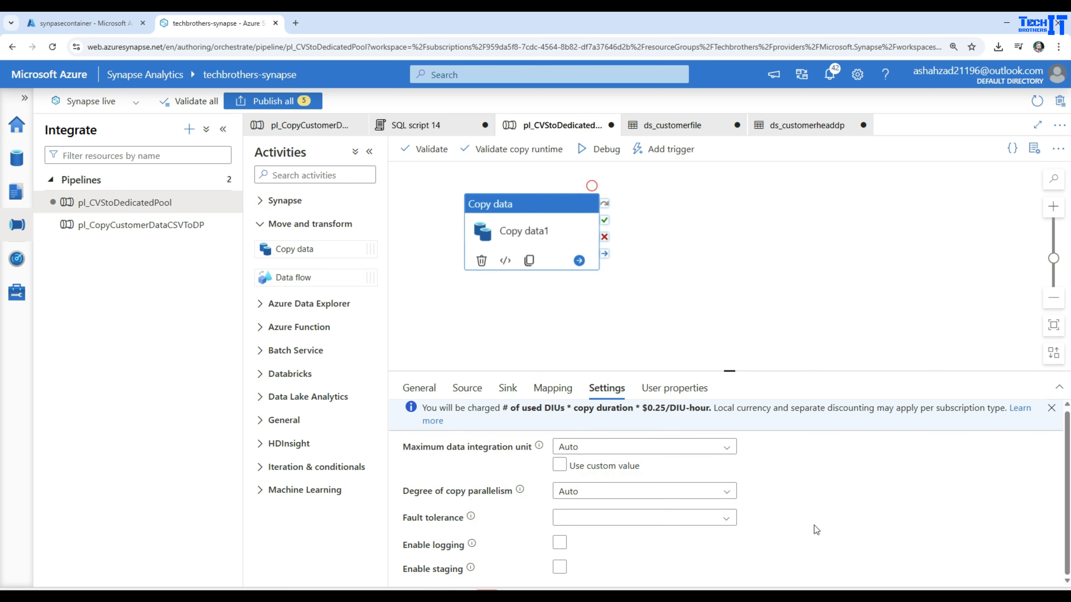
{"action": "left_click", "coordinate": [553, 387]}
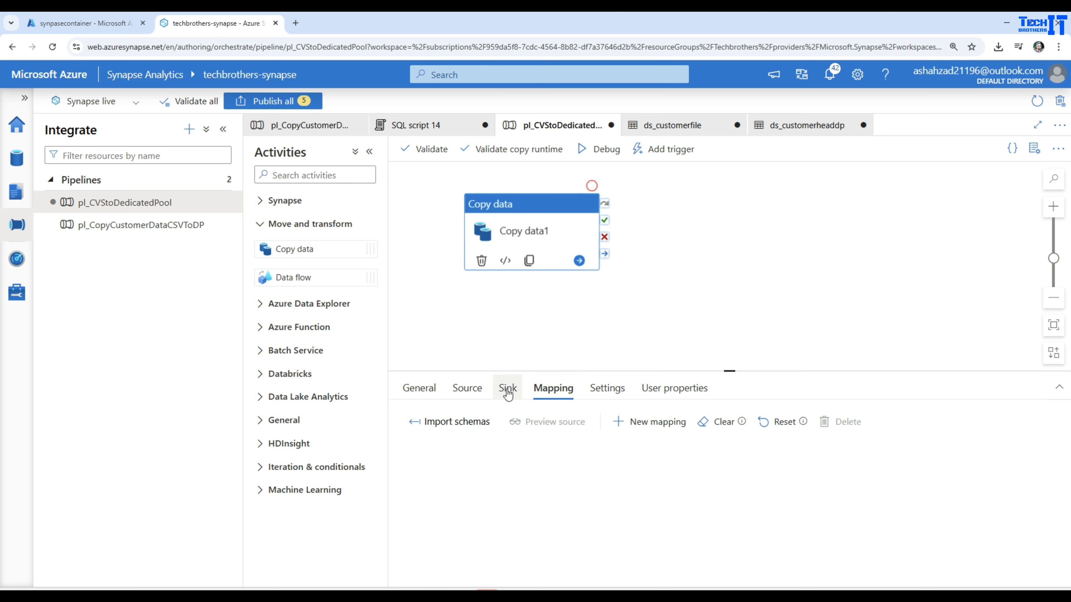
{"action": "left_click", "coordinate": [467, 390]}
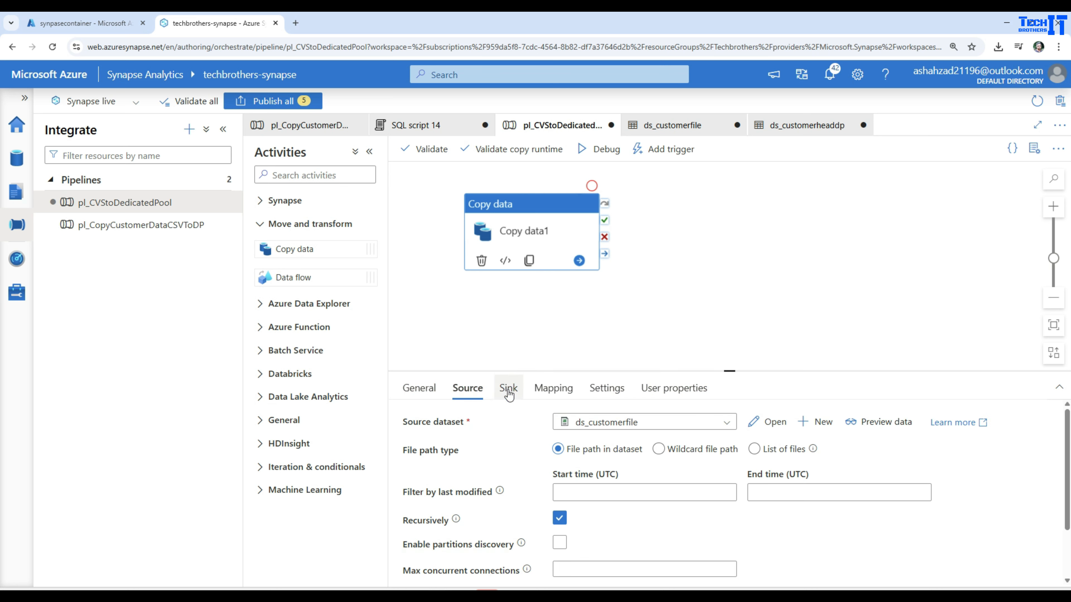
{"action": "left_click", "coordinate": [508, 389]}
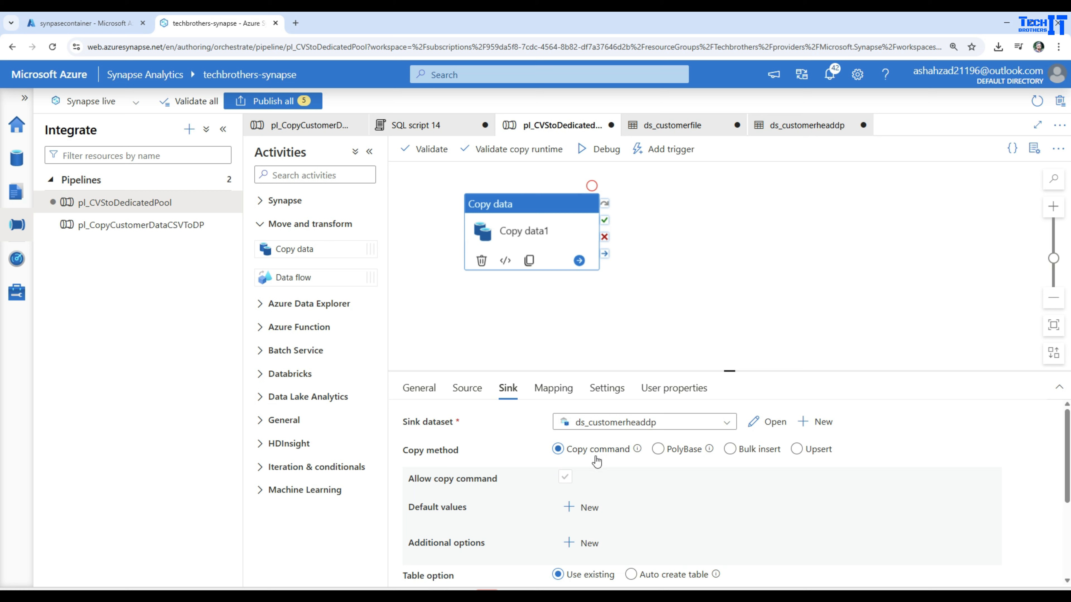
Compare the sink's copy methods, including PolyBase, Bulk insert and Upsert, and keep Copy command selected
{"action": "mouse_move", "coordinate": [638, 451]}
{"action": "mouse_move", "coordinate": [711, 451]}
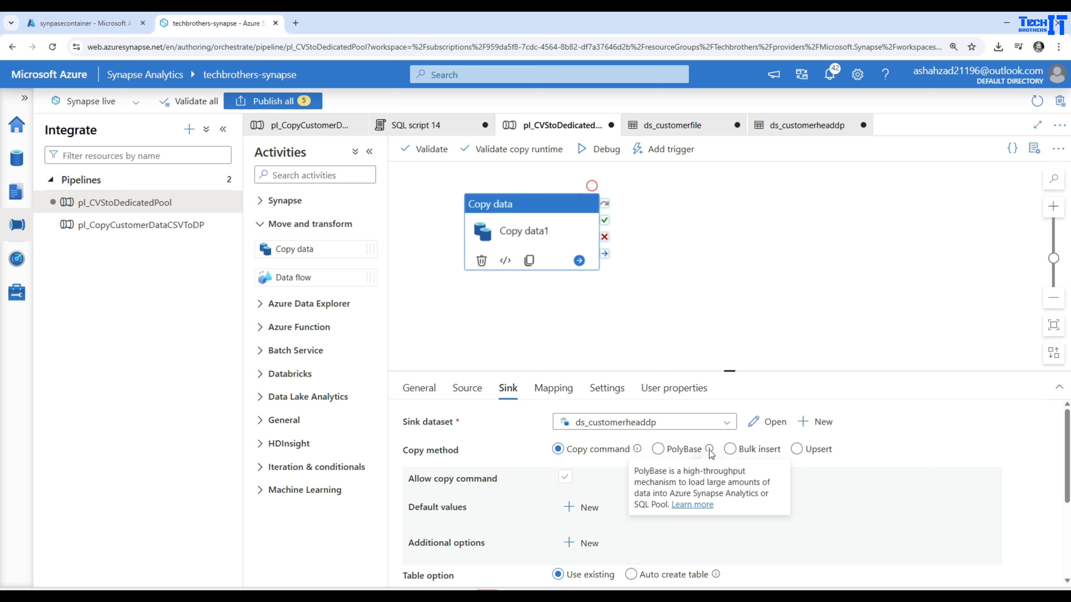
{"action": "left_click", "coordinate": [730, 449]}
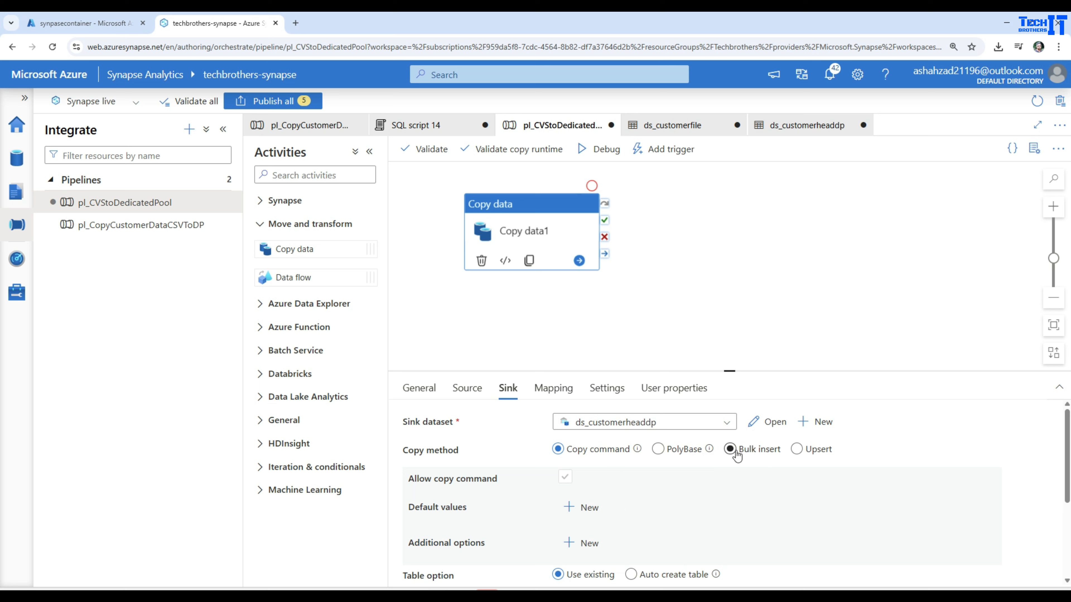
{"action": "left_click", "coordinate": [796, 450]}
{"action": "left_click", "coordinate": [604, 451]}
{"action": "scroll", "coordinate": [604, 486], "scroll_direction": "down", "scroll_amount": 3}
{"action": "scroll", "coordinate": [604, 486], "scroll_direction": "up", "scroll_amount": 3}
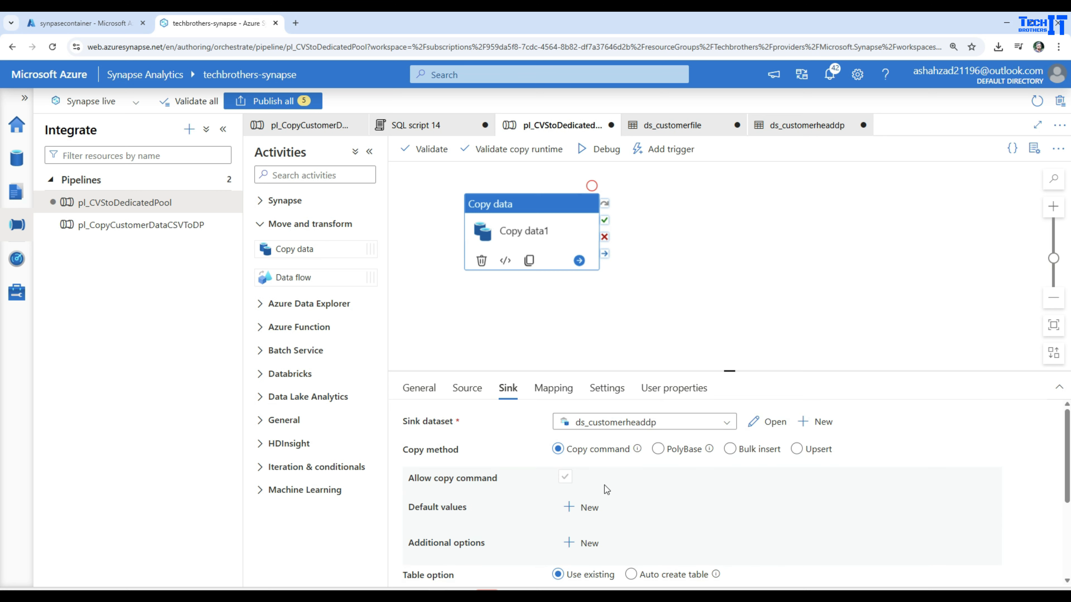
Start a debug run of pl_CVStoDedicatedPool and review the sink's table option and pre-copy script settings
{"action": "left_click", "coordinate": [595, 152]}
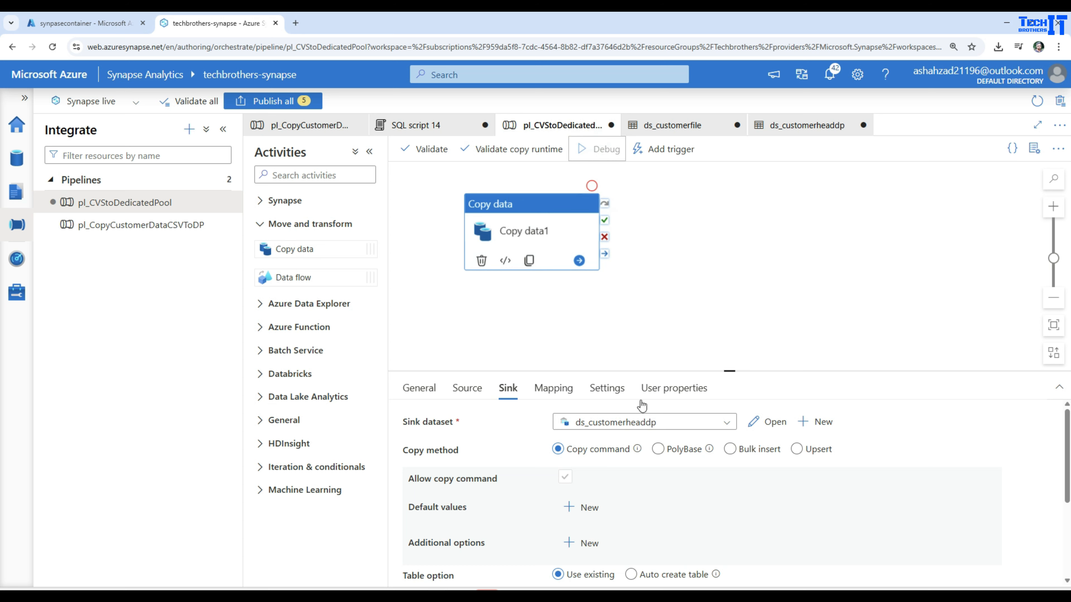
{"action": "scroll", "coordinate": [681, 447], "scroll_direction": "down", "scroll_amount": 3}
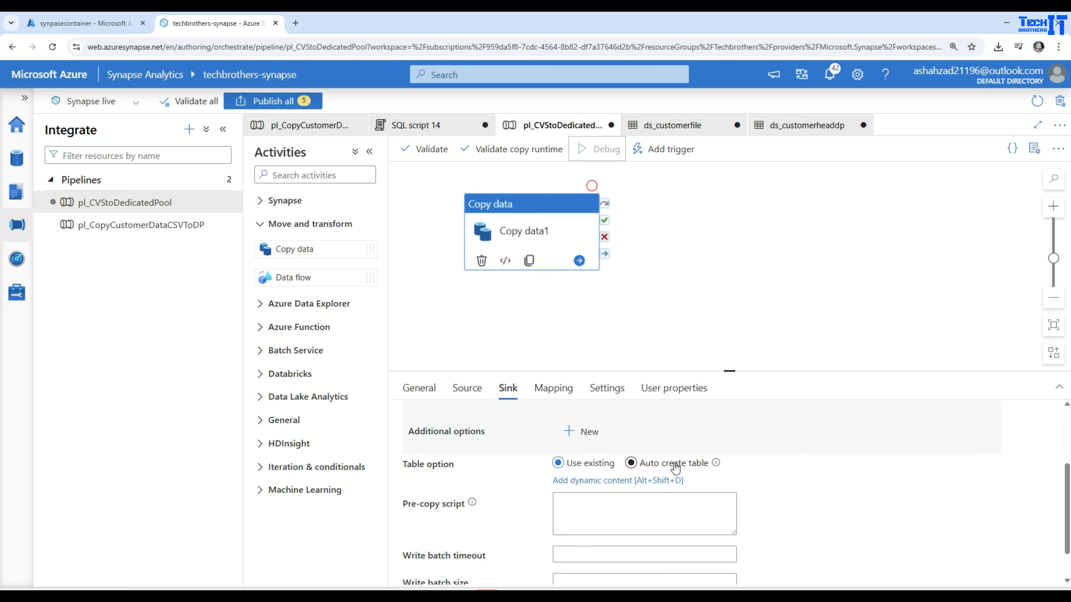
{"action": "scroll", "coordinate": [783, 472], "scroll_direction": "up", "scroll_amount": 3}
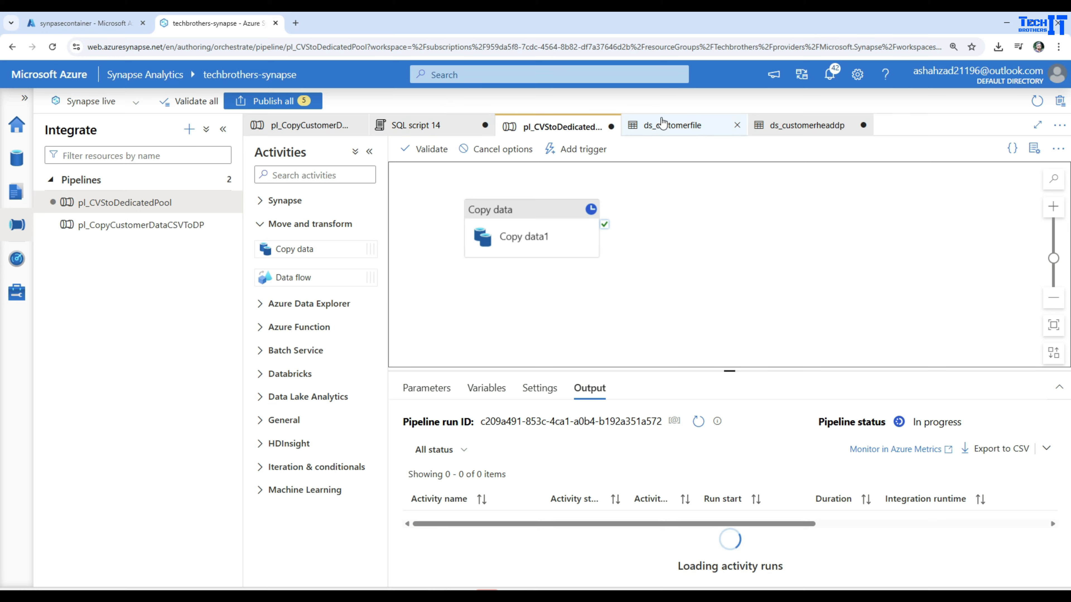
Run the SELECT query on dbo.CustomerHeap in SQL script 14 and return to the pipeline's run output
{"action": "left_click", "coordinate": [443, 124]}
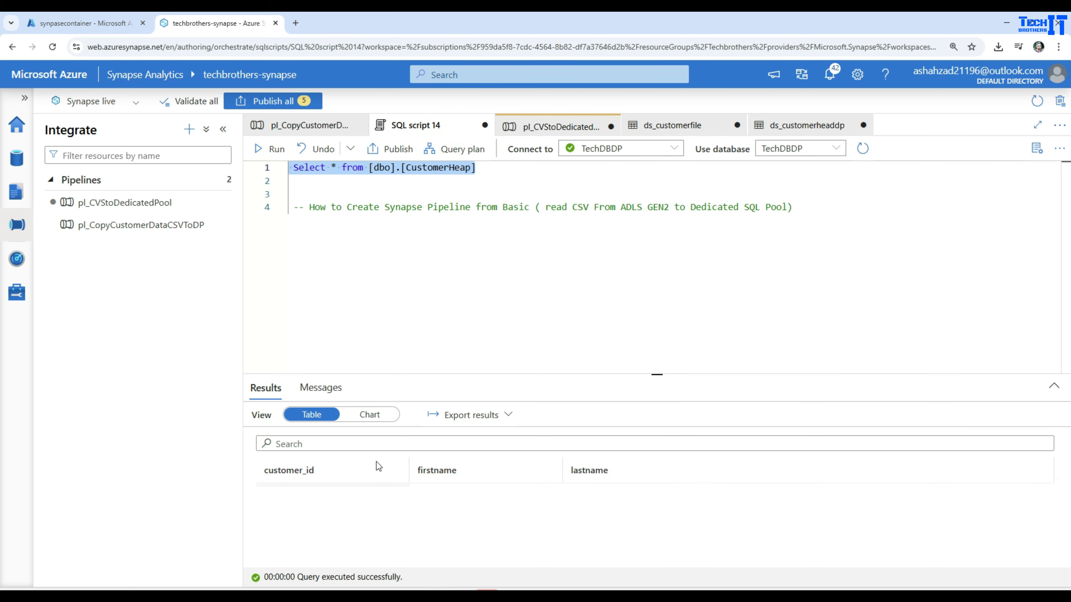
{"action": "left_click", "coordinate": [281, 151]}
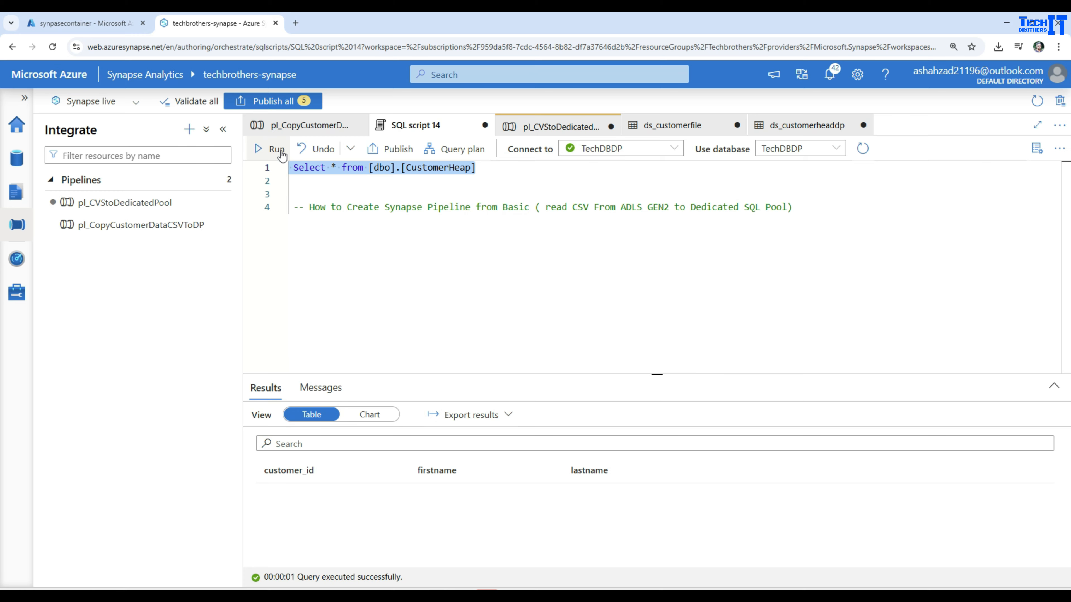
{"action": "left_click", "coordinate": [552, 127]}
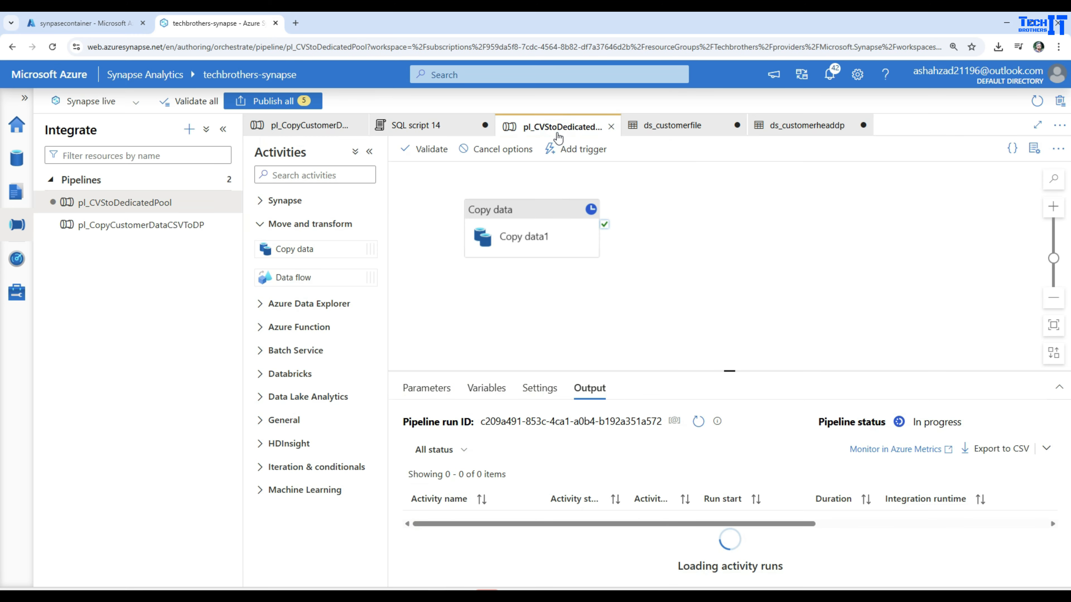
Examine the Copy data1 run details for data and files read, copy duration, throughput, and data and rows written
{"action": "mouse_move", "coordinate": [576, 525]}
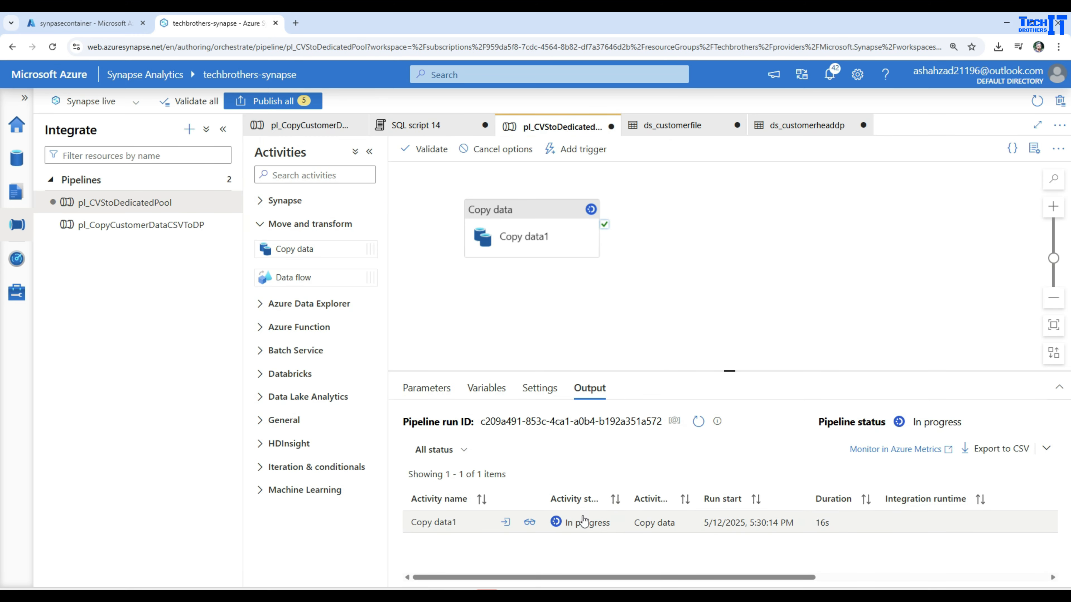
{"action": "left_click", "coordinate": [529, 524]}
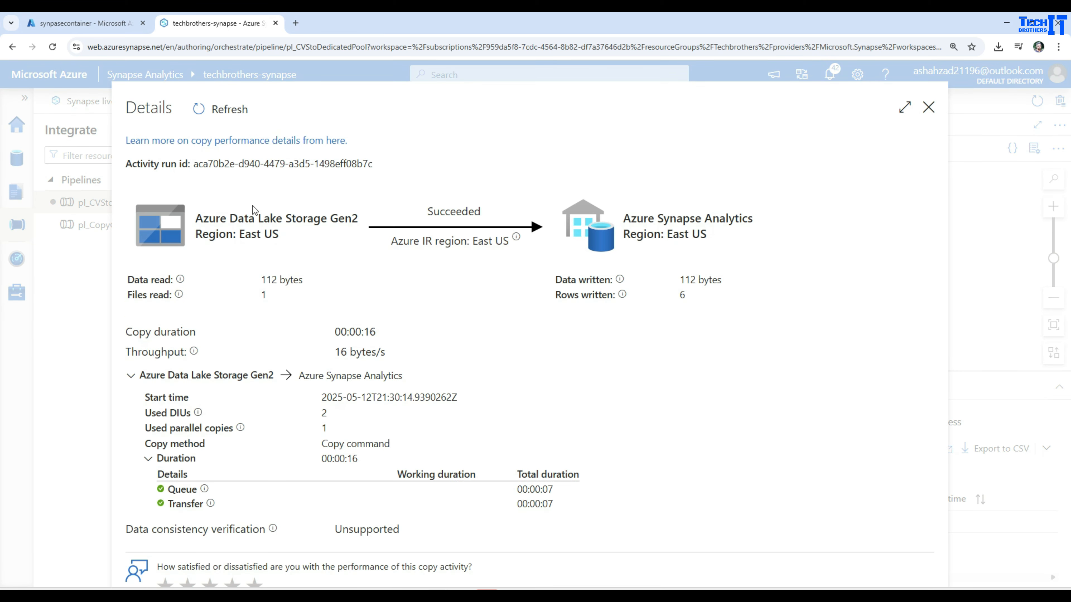
{"action": "left_click_drag", "start_coordinate": [256, 279], "coordinate": [347, 286]}
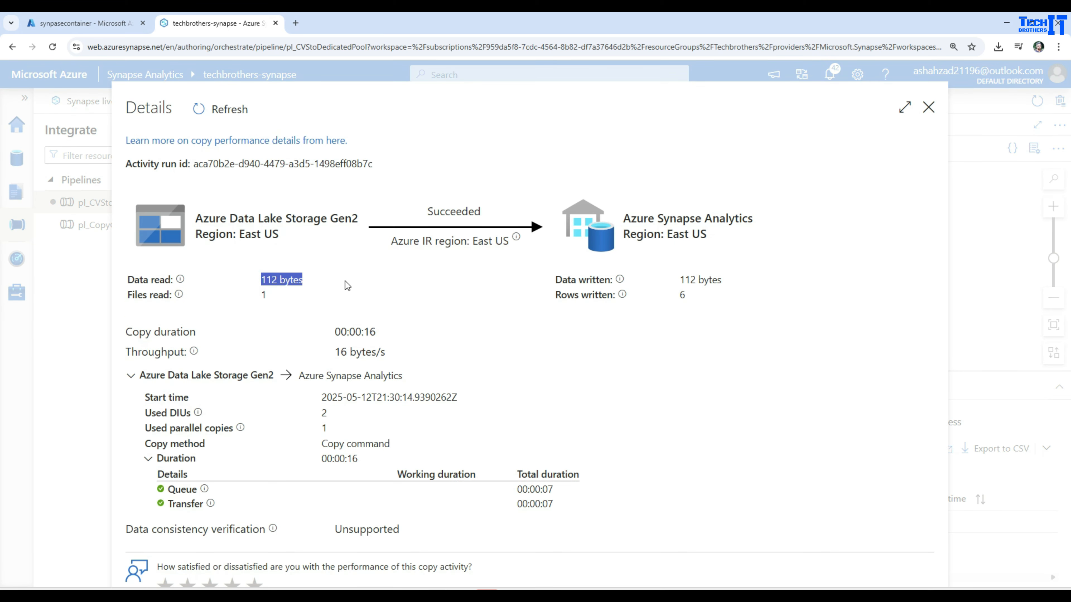
{"action": "left_click_drag", "start_coordinate": [266, 299], "coordinate": [249, 293]}
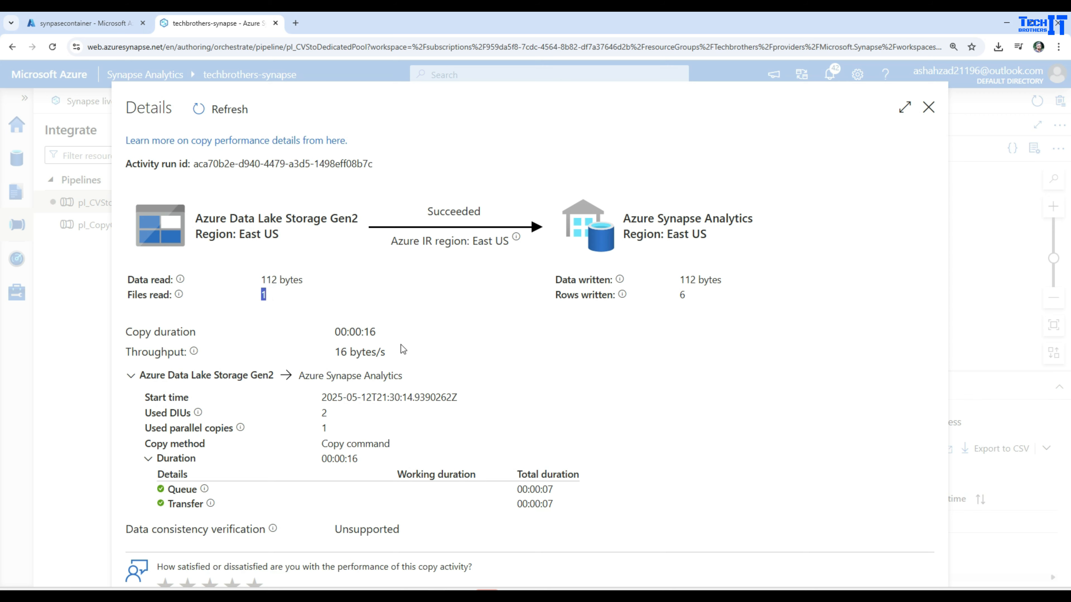
{"action": "left_click_drag", "start_coordinate": [403, 349], "coordinate": [325, 339]}
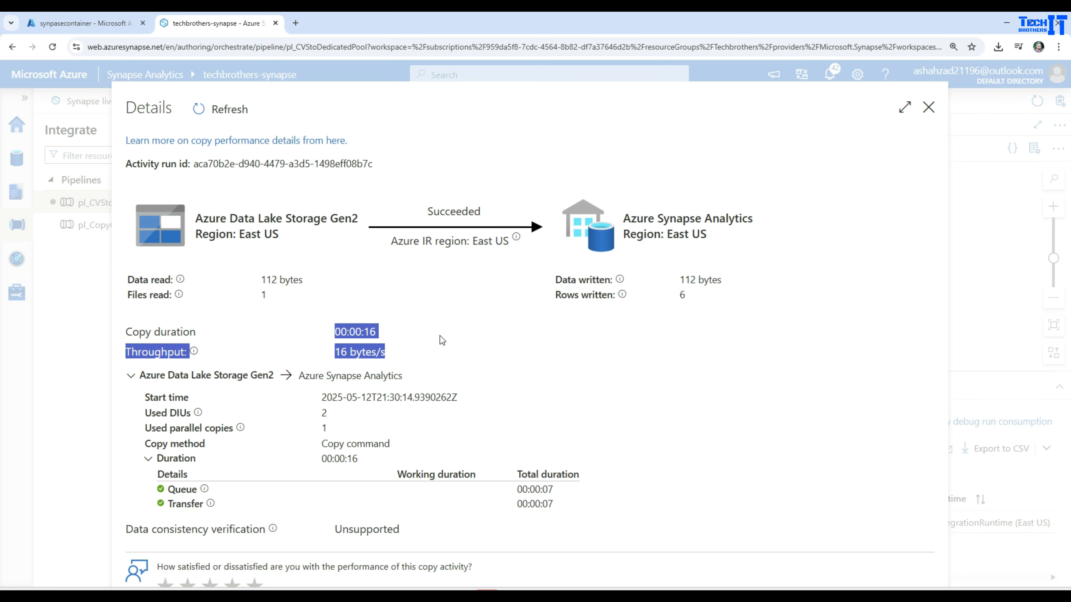
{"action": "left_click_drag", "start_coordinate": [699, 301], "coordinate": [534, 296]}
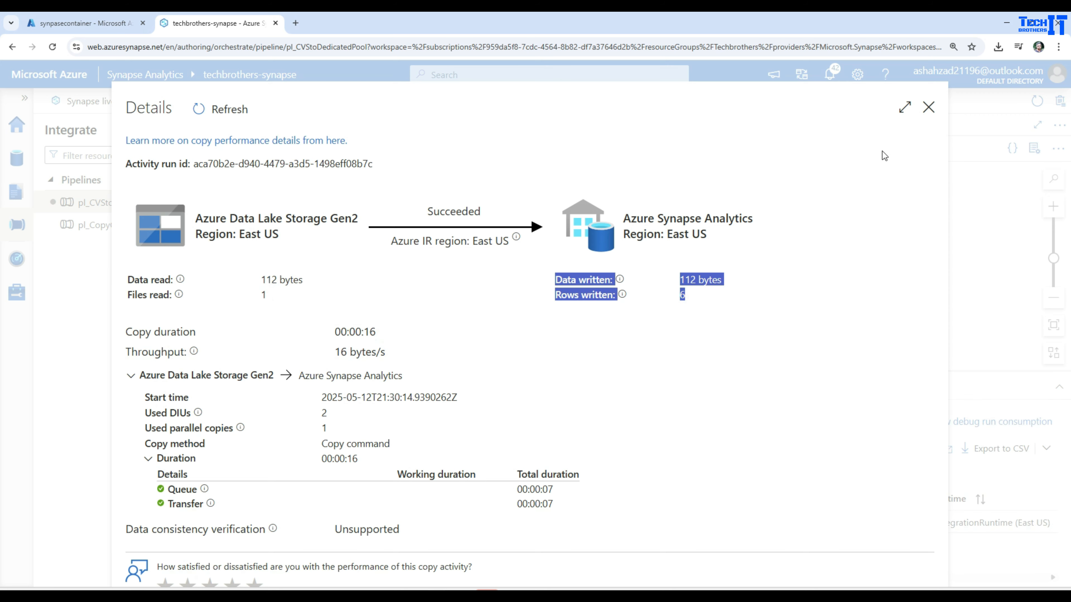
{"action": "left_click", "coordinate": [929, 107]}
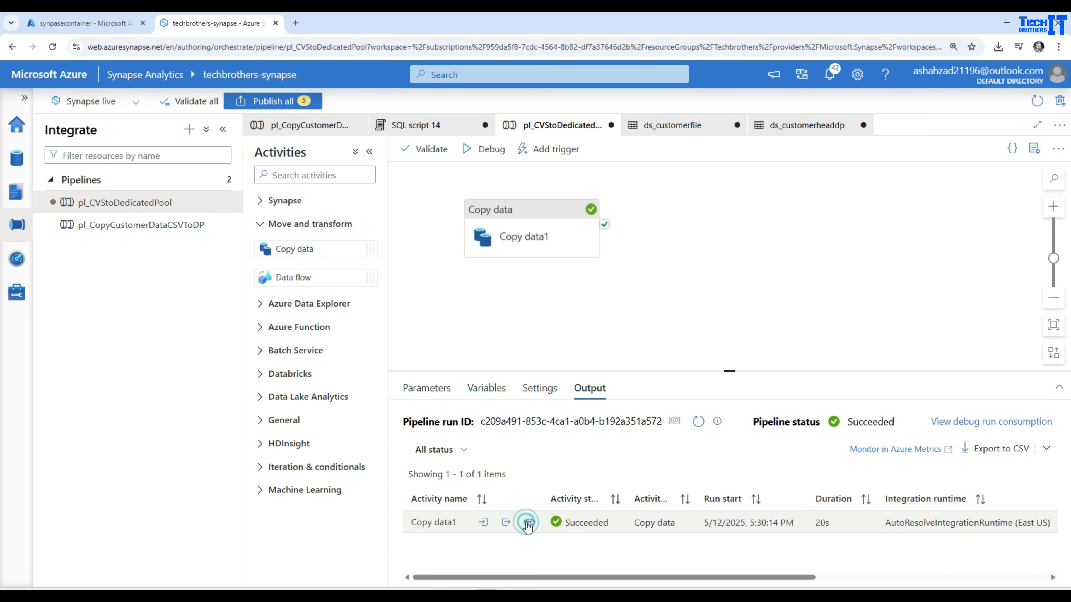
Reopen the Copy data1 run details and check the transfer's duration
{"action": "left_click", "coordinate": [530, 524]}
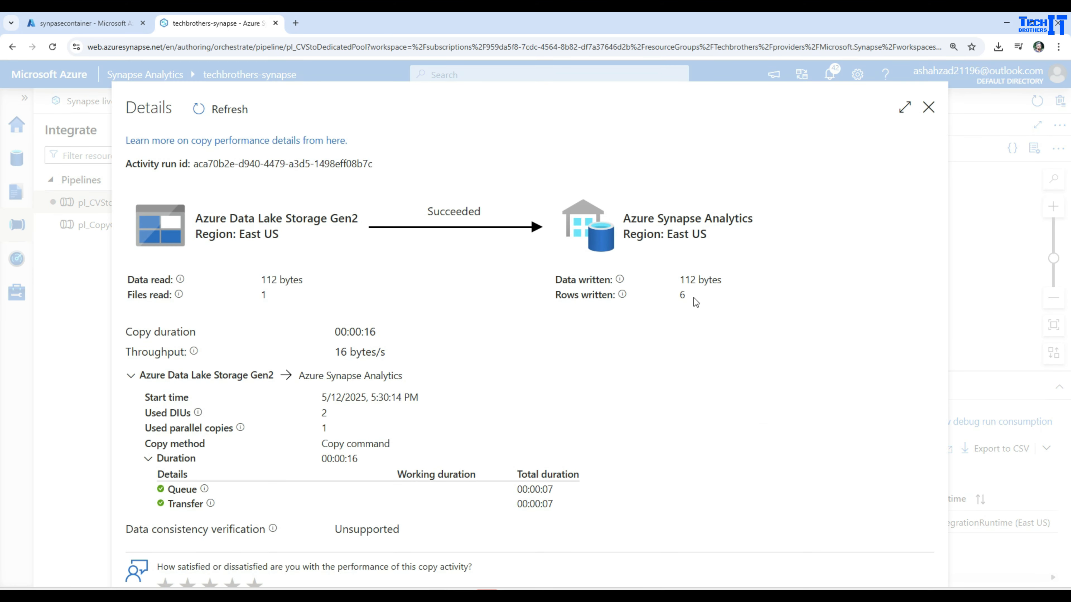
{"action": "left_click_drag", "start_coordinate": [387, 463], "coordinate": [320, 460]}
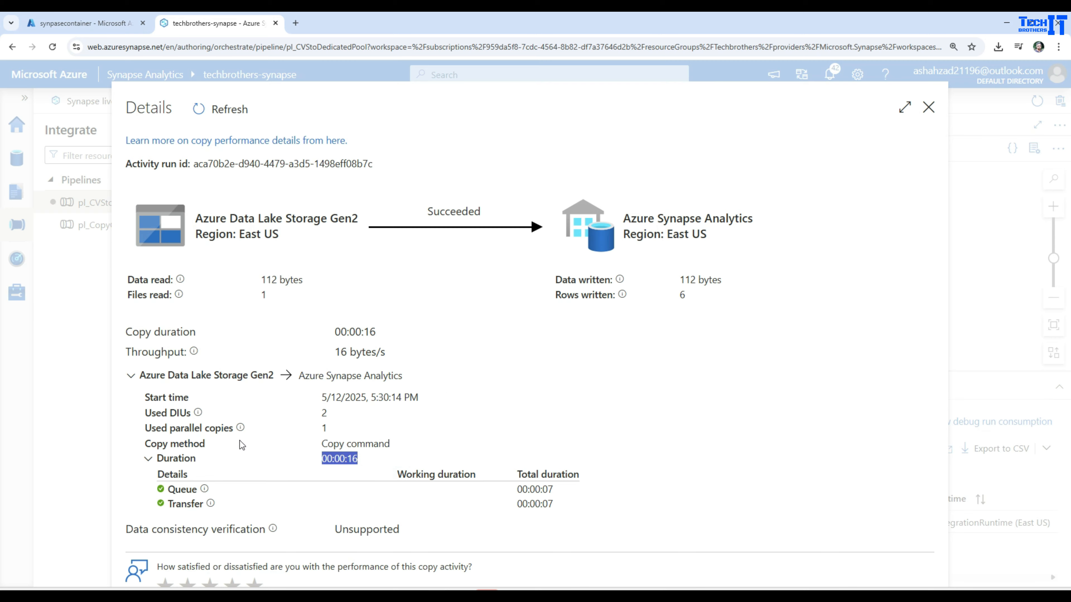
{"action": "left_click", "coordinate": [928, 108]}
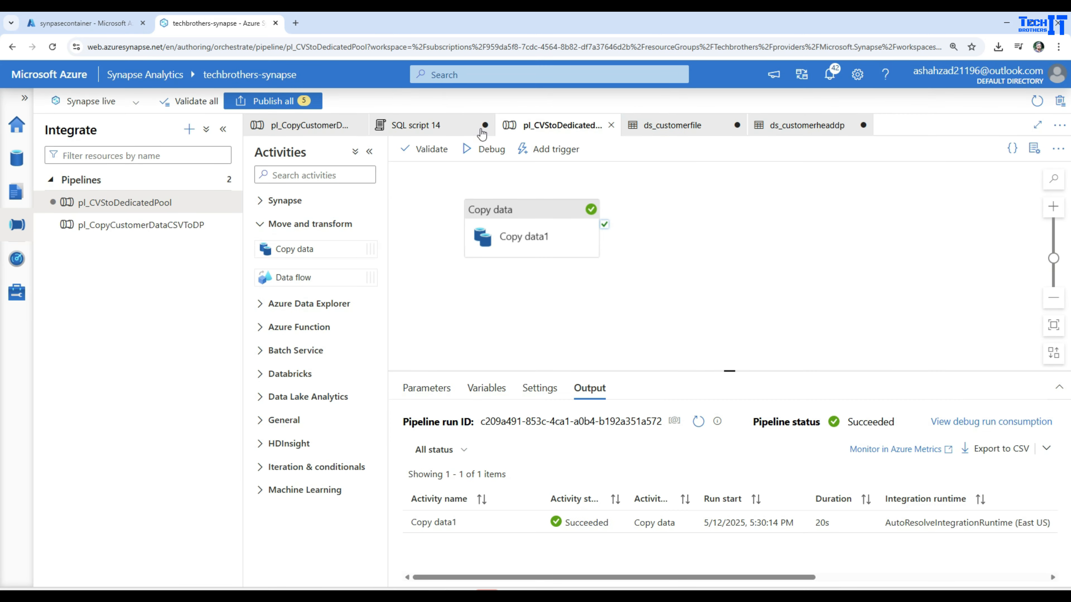
Rerun the SELECT query on dbo.CustomerHeap, review all returned rows, and return to the pl_CVStoDedicatedPool pipeline
{"action": "left_click", "coordinate": [455, 125]}
{"action": "left_click", "coordinate": [291, 151]}
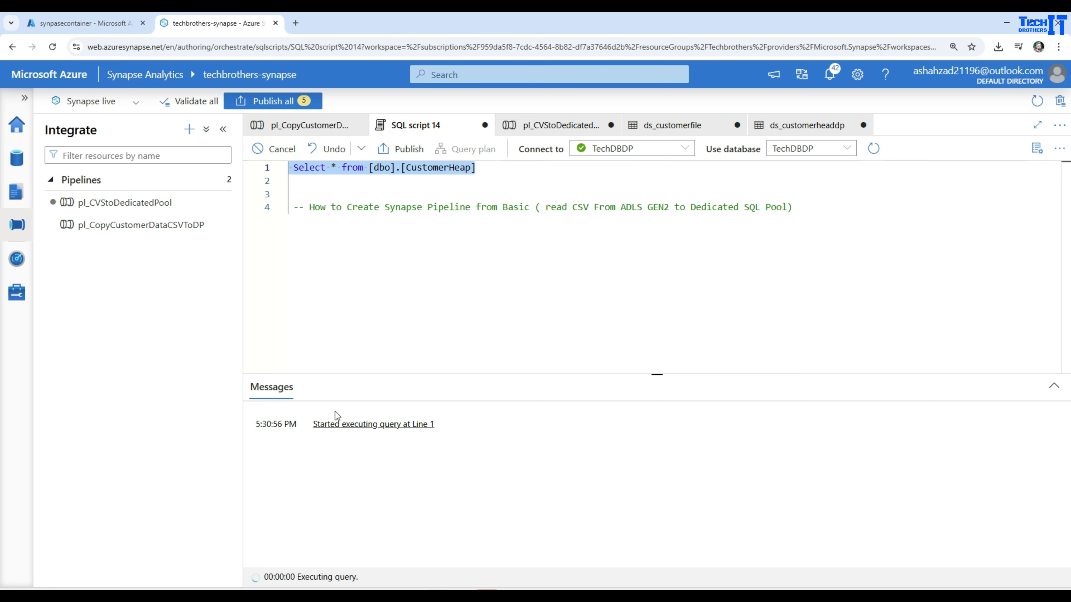
{"action": "scroll", "coordinate": [306, 512], "scroll_direction": "down", "scroll_amount": 1}
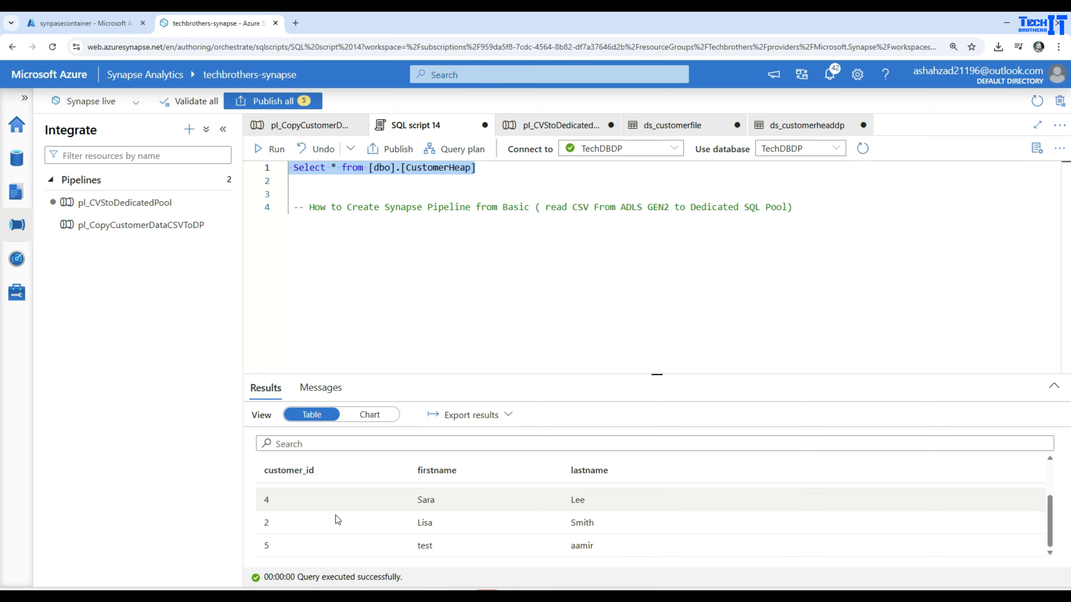
{"action": "scroll", "coordinate": [364, 522], "scroll_direction": "down", "scroll_amount": 3}
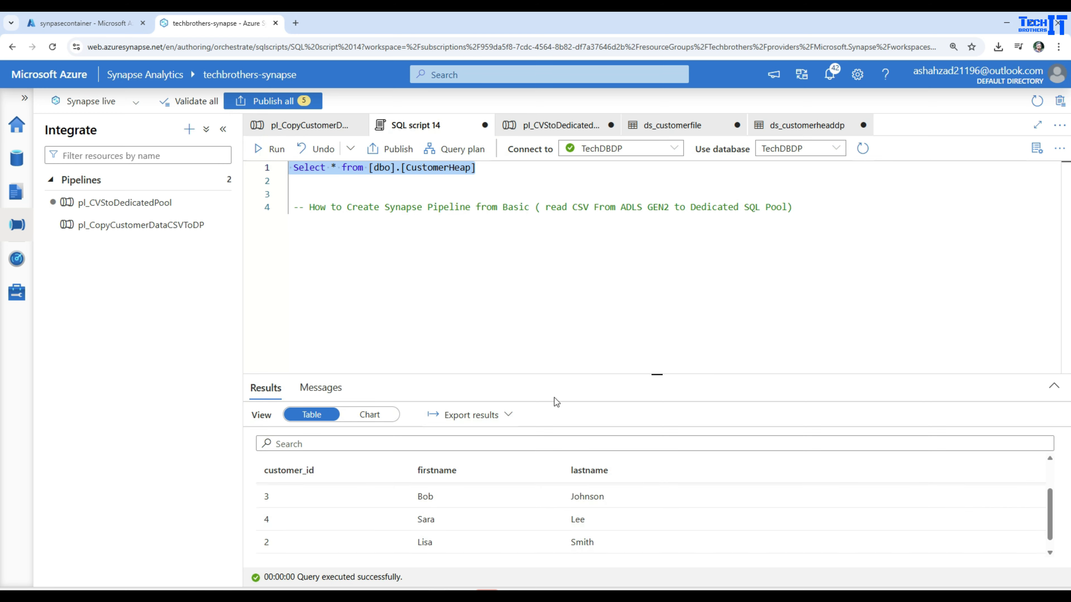
{"action": "left_click_drag", "start_coordinate": [657, 375], "coordinate": [658, 276]}
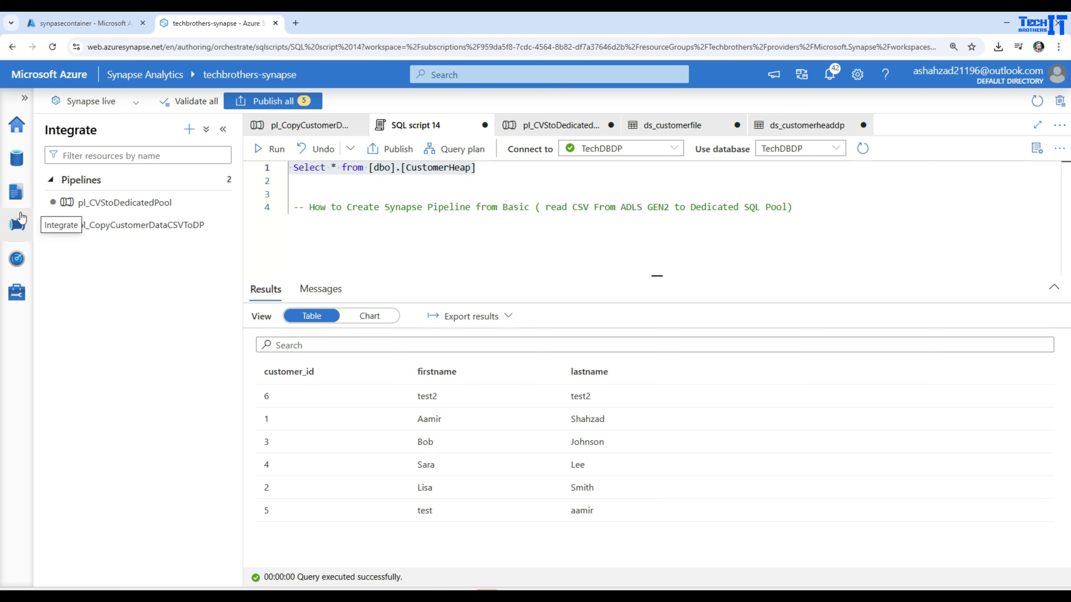
{"action": "left_click", "coordinate": [561, 125]}
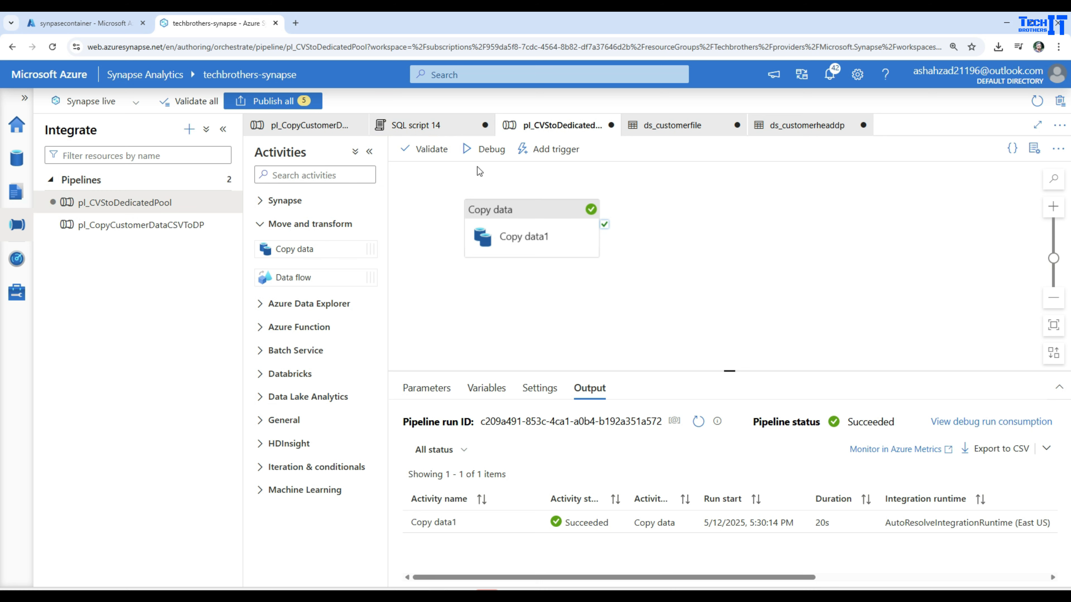
Publish all five pending changes to the live environment and close every open pipeline, dataset and SQL script
{"action": "left_click", "coordinate": [275, 101]}
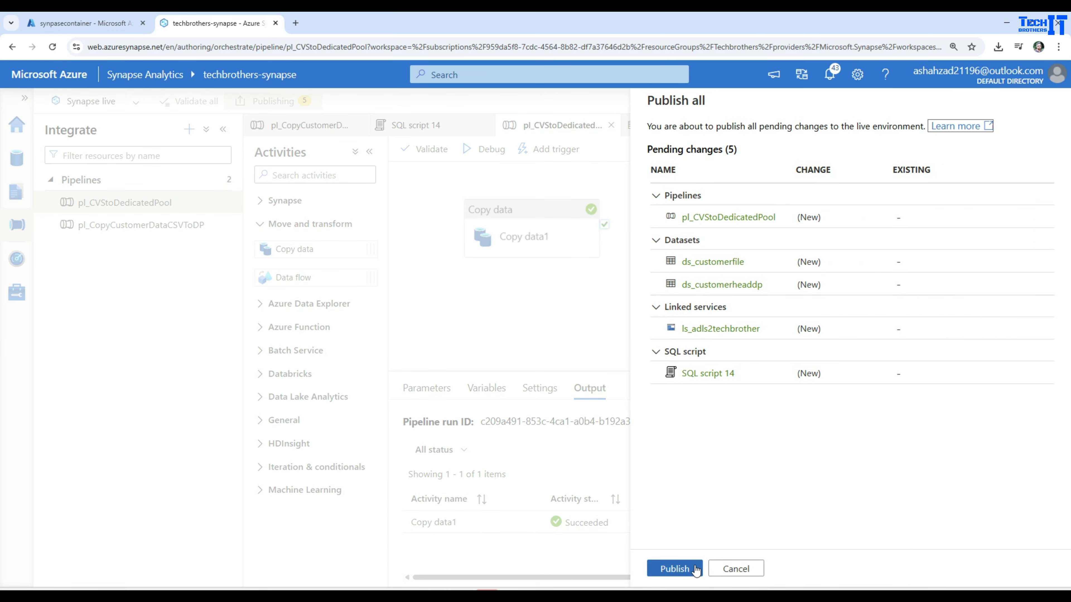
{"action": "left_click", "coordinate": [675, 569]}
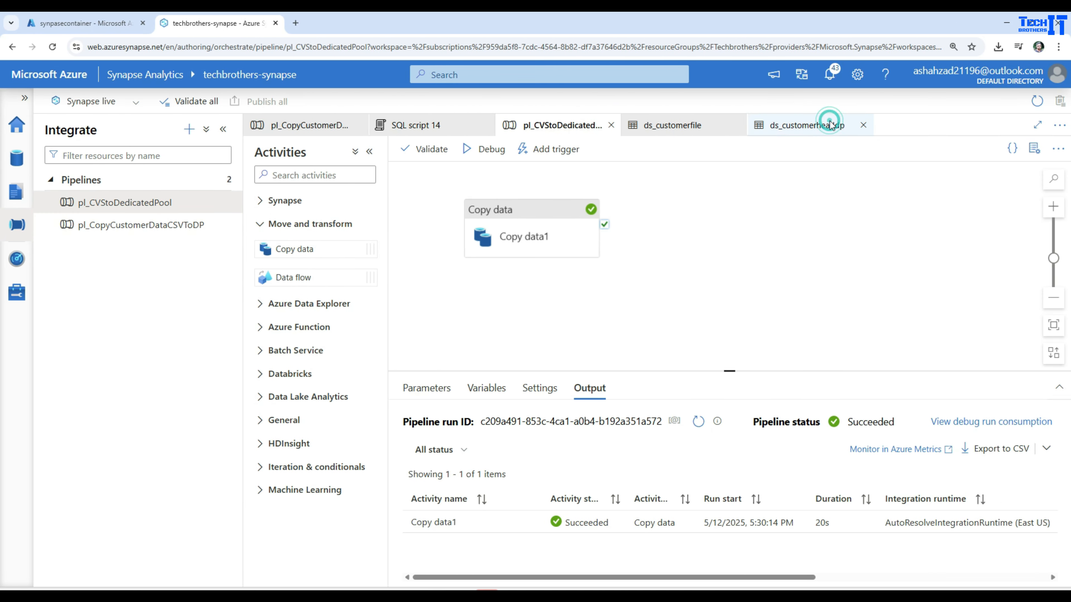
{"action": "left_click", "coordinate": [862, 125]}
{"action": "left_click", "coordinate": [740, 125]}
{"action": "left_click", "coordinate": [611, 125]}
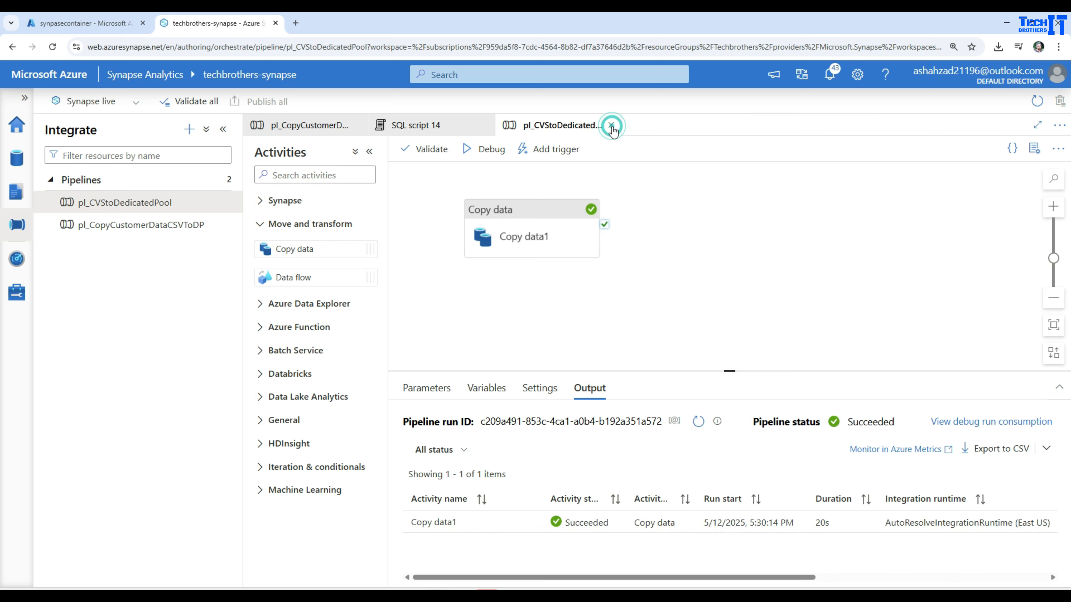
{"action": "left_click", "coordinate": [487, 126]}
{"action": "left_click", "coordinate": [360, 125]}
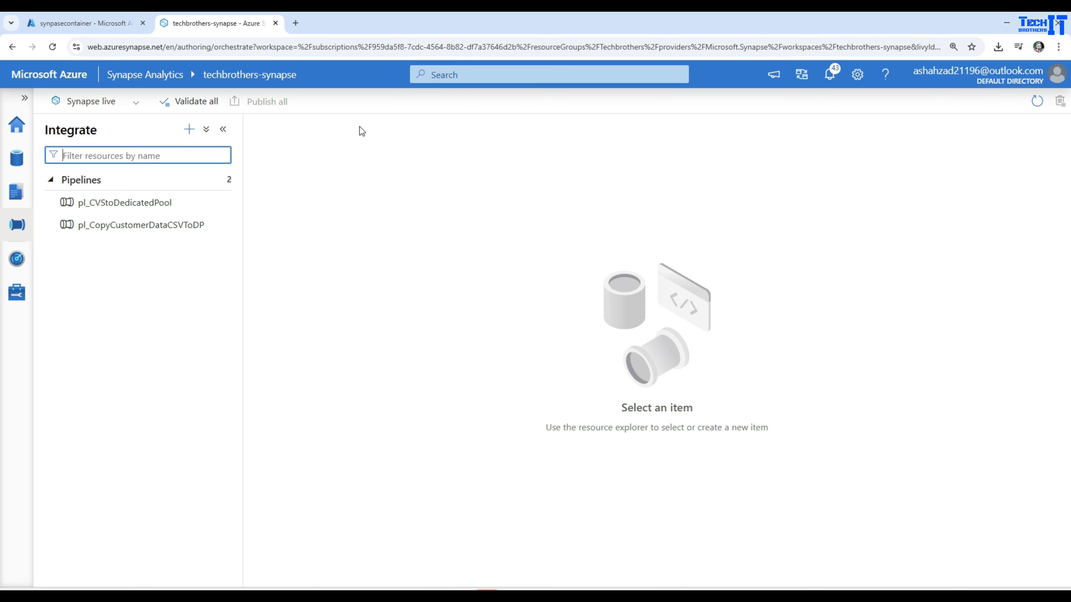
Query the top 100 rows of dbo.CustomerHeap in TechDBDP from the Data hub using a new SQL script
{"action": "left_click", "coordinate": [17, 125]}
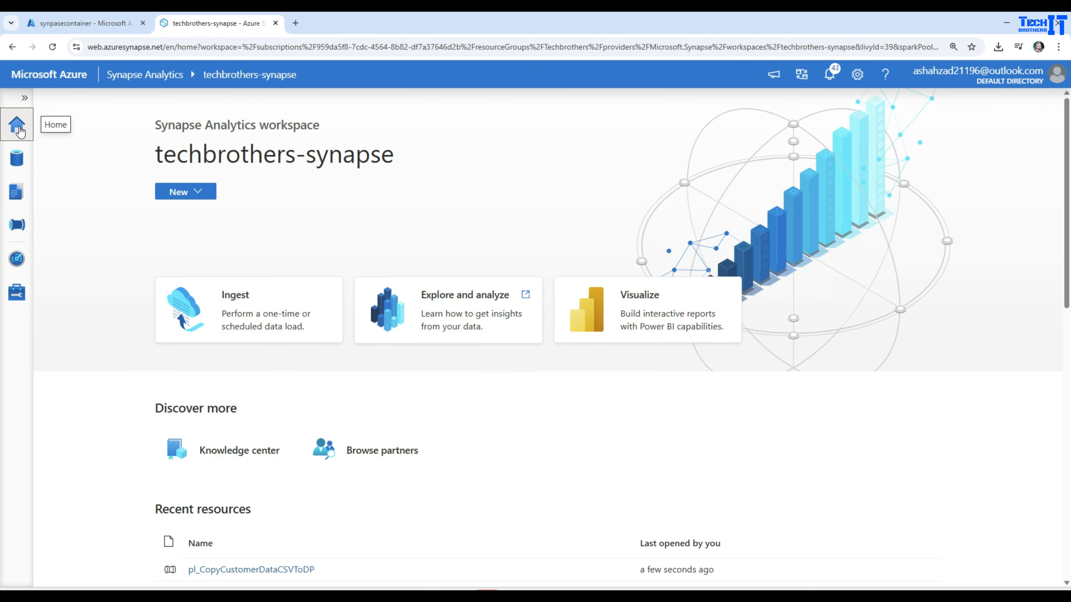
{"action": "left_click", "coordinate": [17, 161]}
{"action": "left_click", "coordinate": [219, 318]}
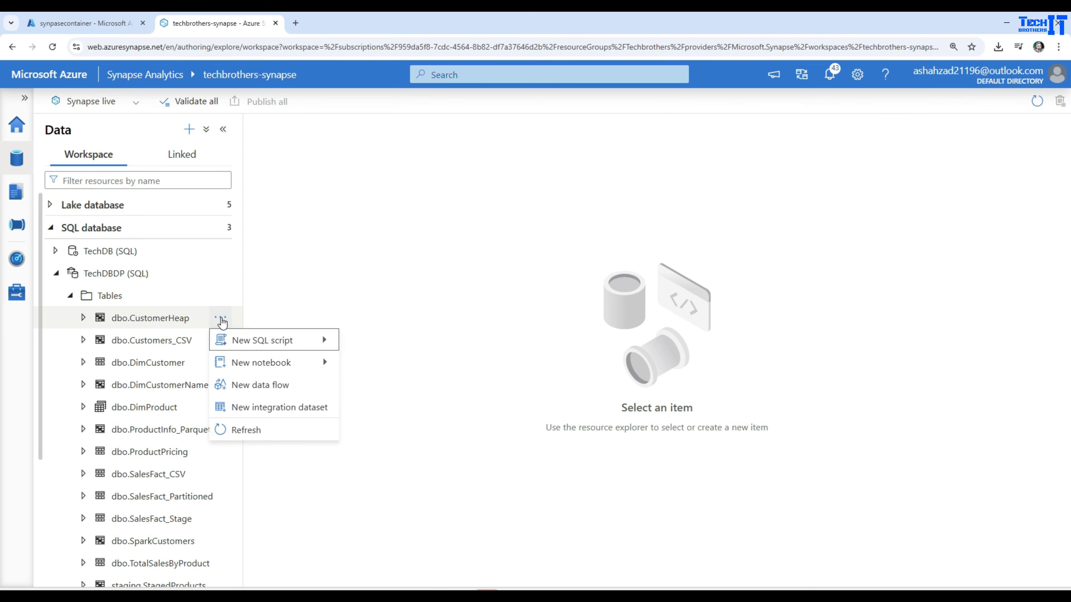
{"action": "mouse_move", "coordinate": [274, 345]}
{"action": "left_click", "coordinate": [378, 348]}
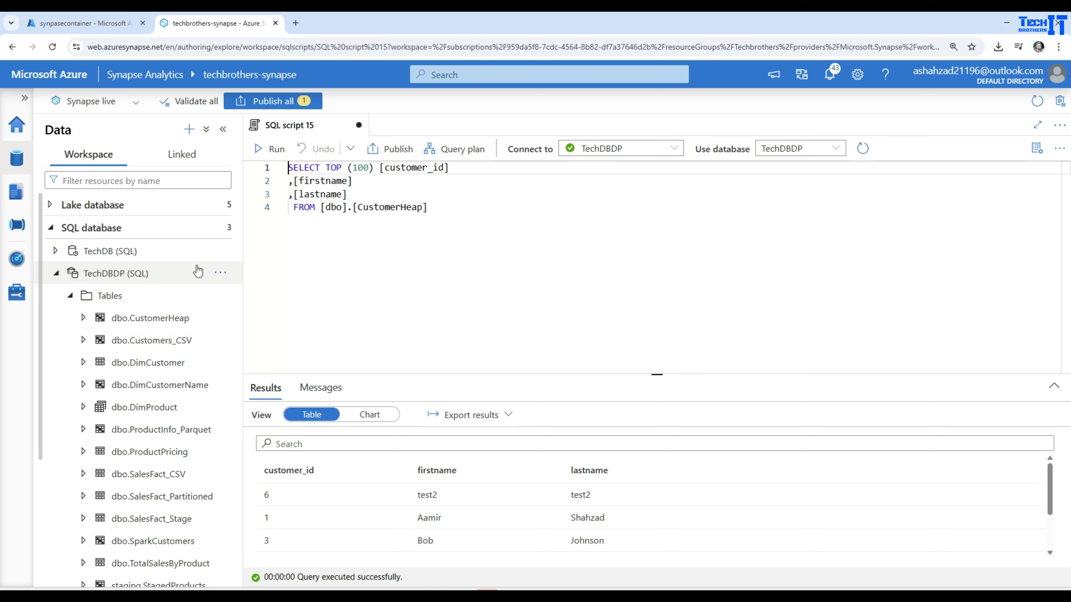
Check the source files in synpasecontainer's input folder in the Azure portal, and reopen the pl_CVStoDedicatedPool pipeline in Synapse
{"action": "left_click", "coordinate": [77, 17]}
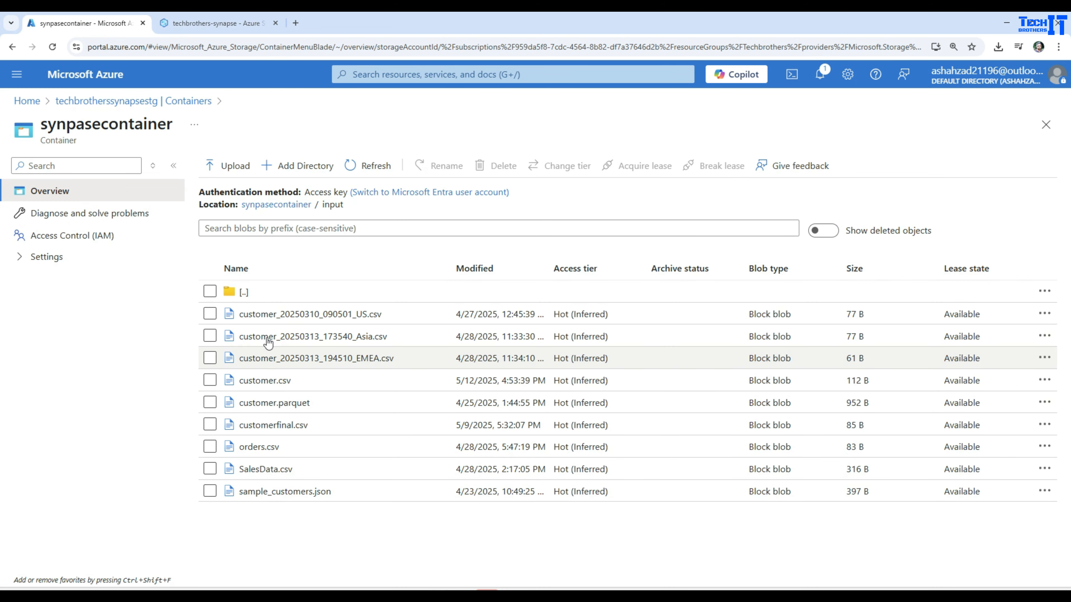
{"action": "left_click", "coordinate": [193, 24]}
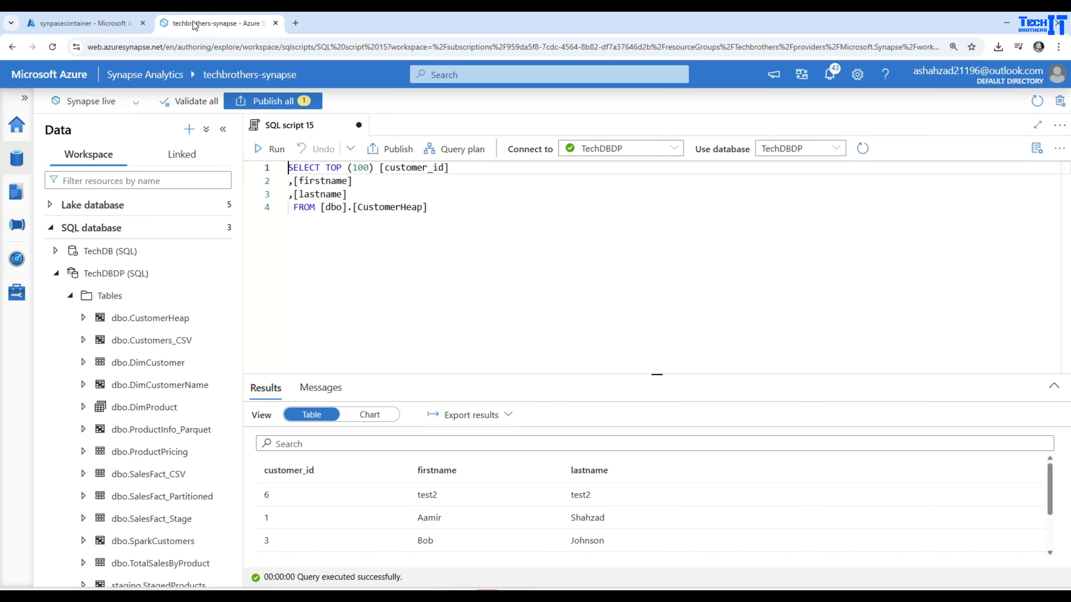
{"action": "left_click", "coordinate": [16, 230]}
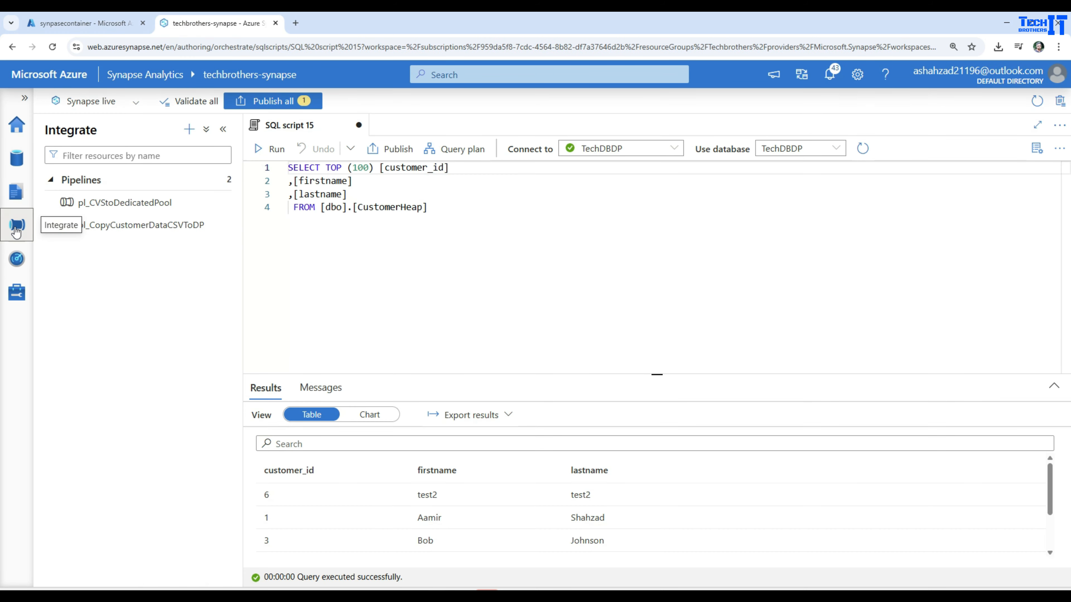
{"action": "left_click", "coordinate": [136, 207]}
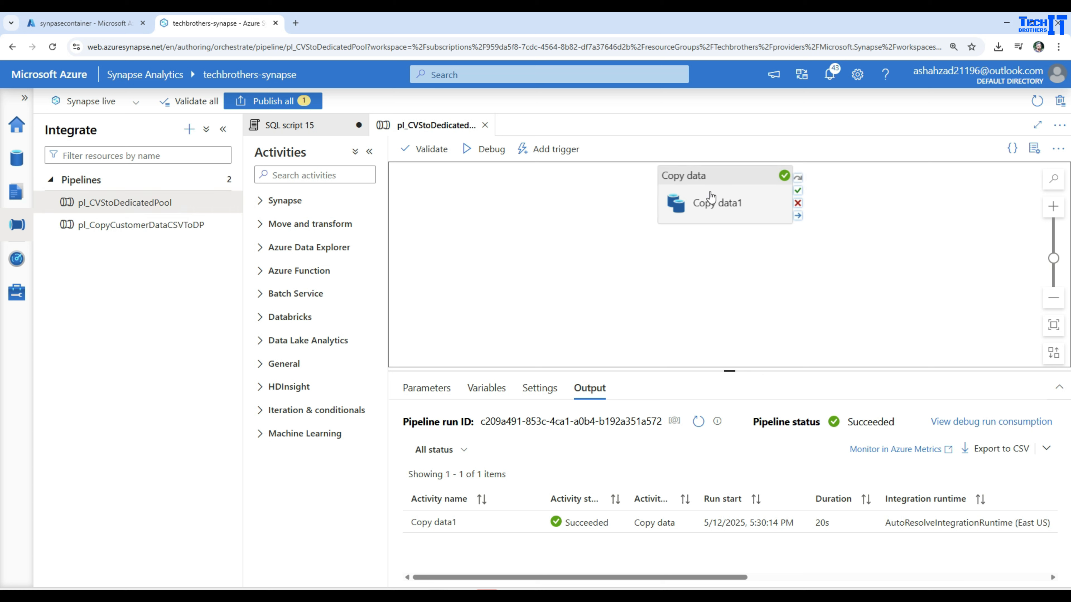
Add a new schedule trigger to pl_CVStoDedicatedPool and name it Every2minutestrigger
{"action": "left_click", "coordinate": [543, 151]}
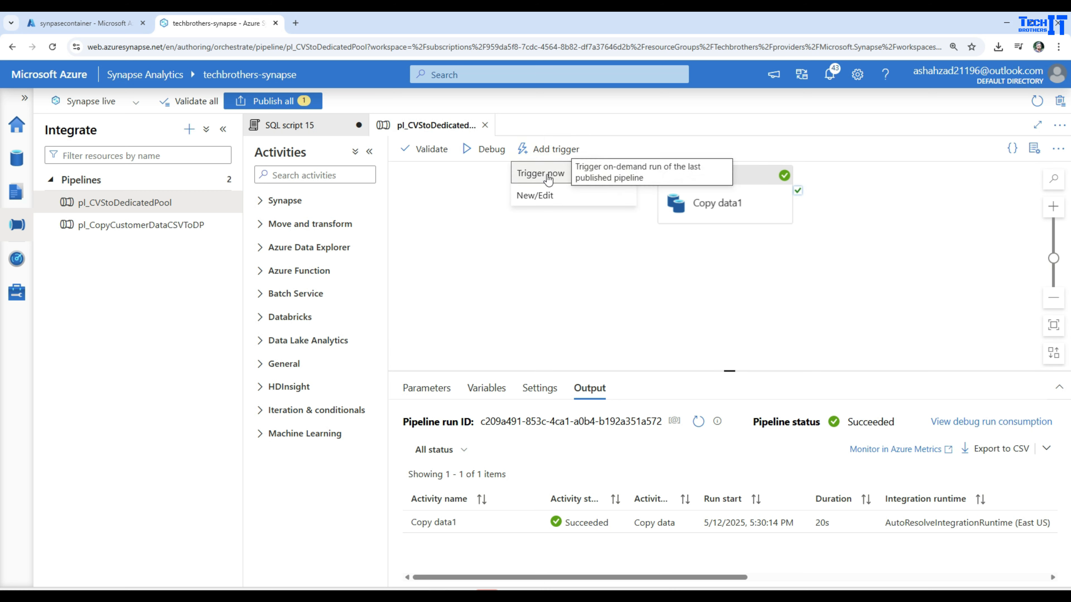
{"action": "left_click", "coordinate": [534, 198]}
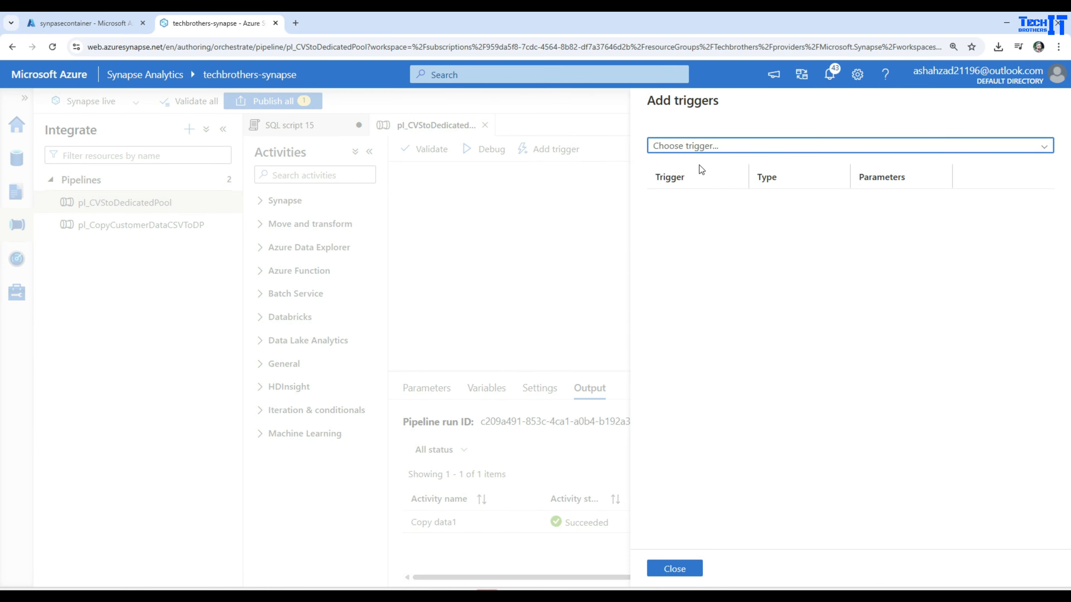
{"action": "left_click", "coordinate": [691, 147]}
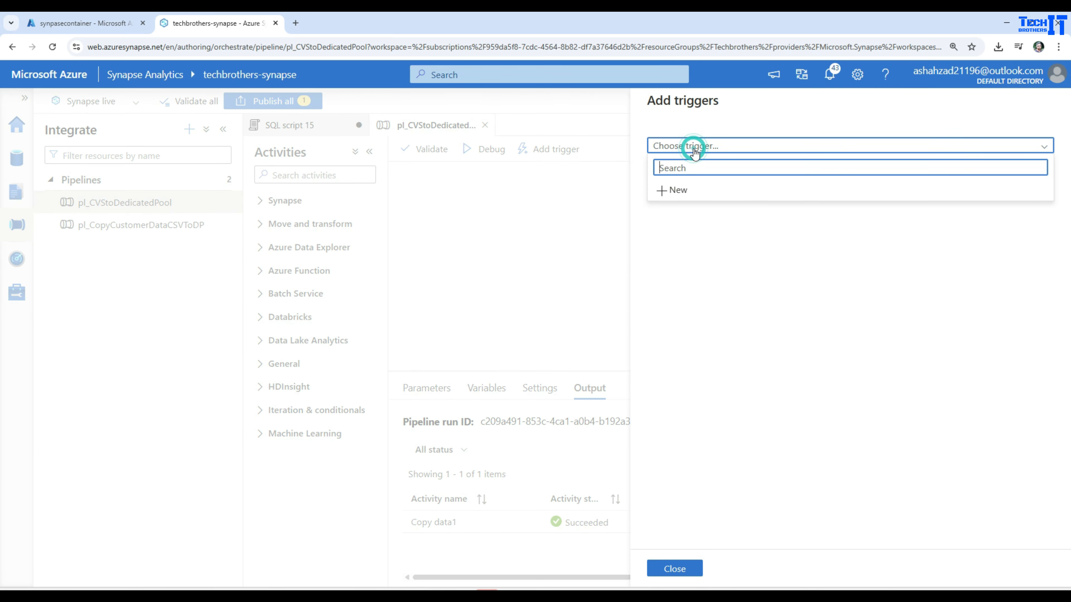
{"action": "left_click", "coordinate": [680, 190]}
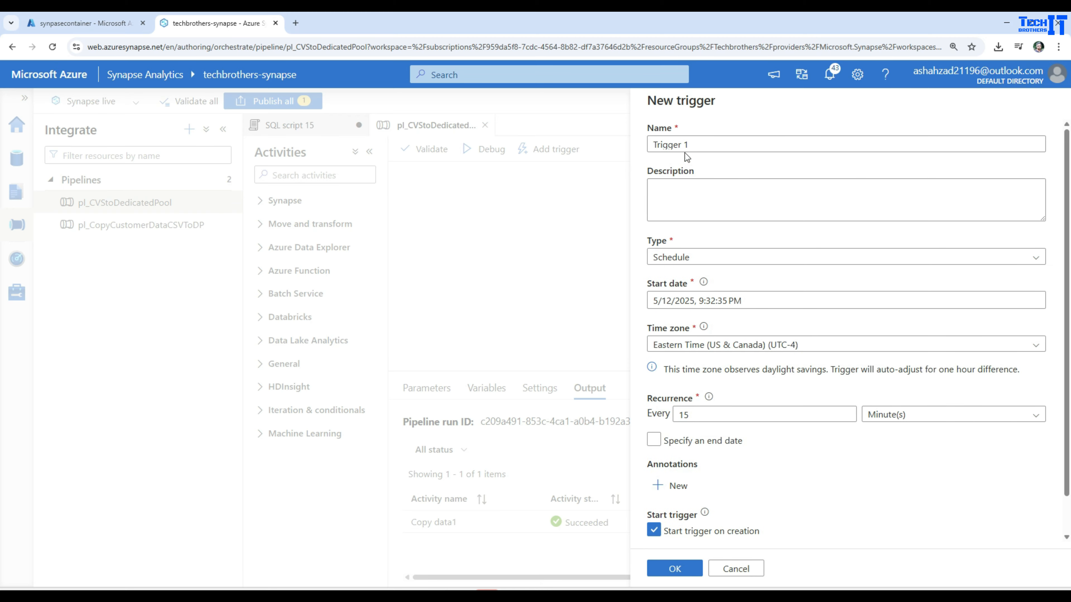
{"action": "left_click", "coordinate": [687, 145]}
{"action": "left_click_drag", "start_coordinate": [693, 145], "coordinate": [642, 148]}
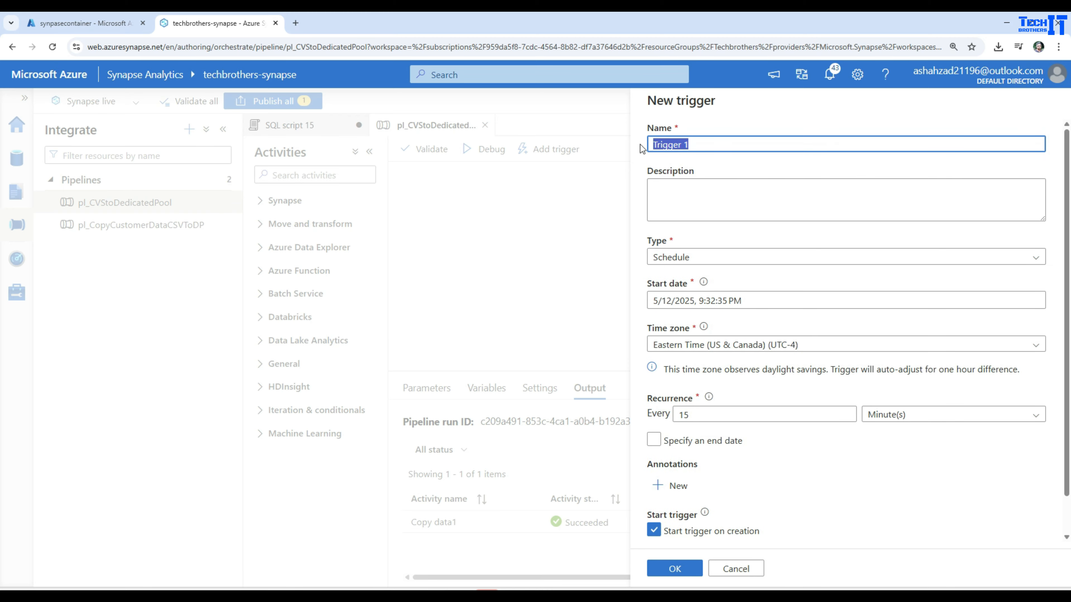
{"action": "type", "text": "W"}
{"action": "key", "text": "BackSpace"}
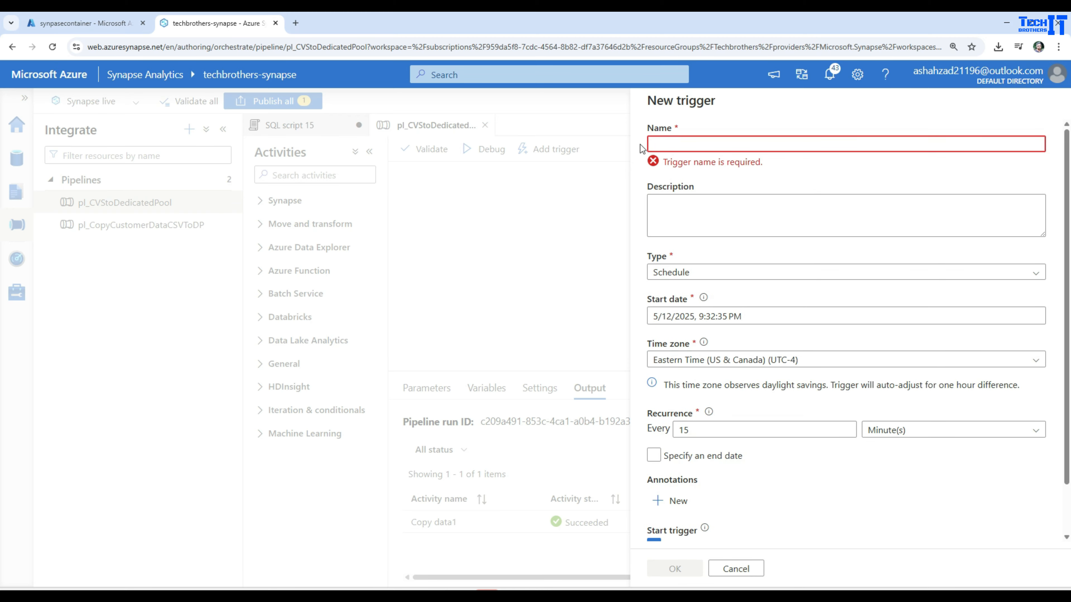
{"action": "type", "text": "Every"}
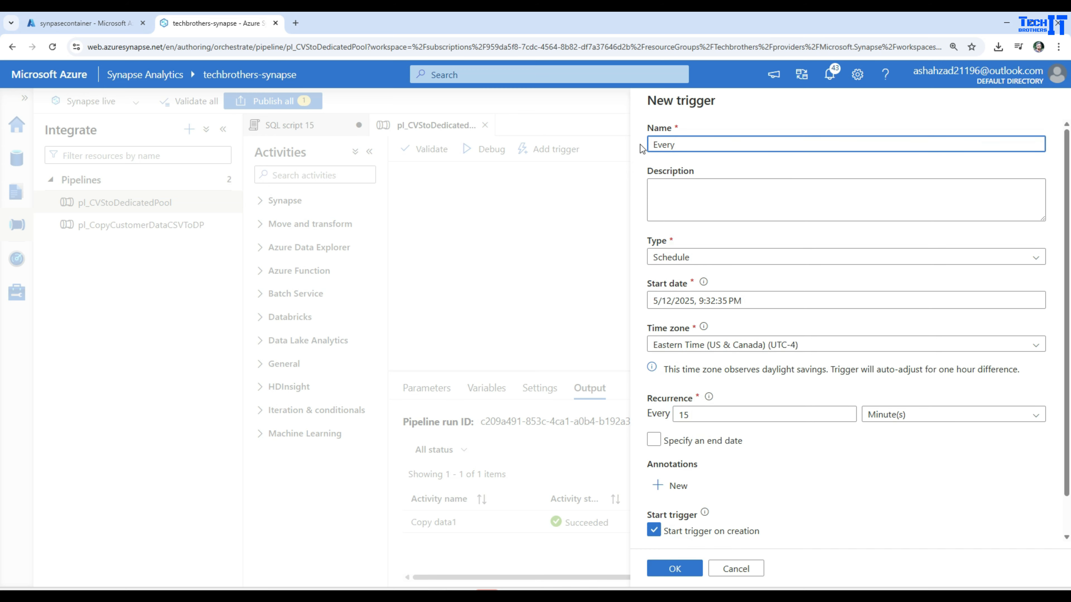
{"action": "type", "text": "2 minutes trigger"}
{"action": "left_click", "coordinate": [677, 143]}
{"action": "key", "text": "BackSpace"}
{"action": "left_click", "coordinate": [717, 147]}
{"action": "key", "text": "BackSpace"}
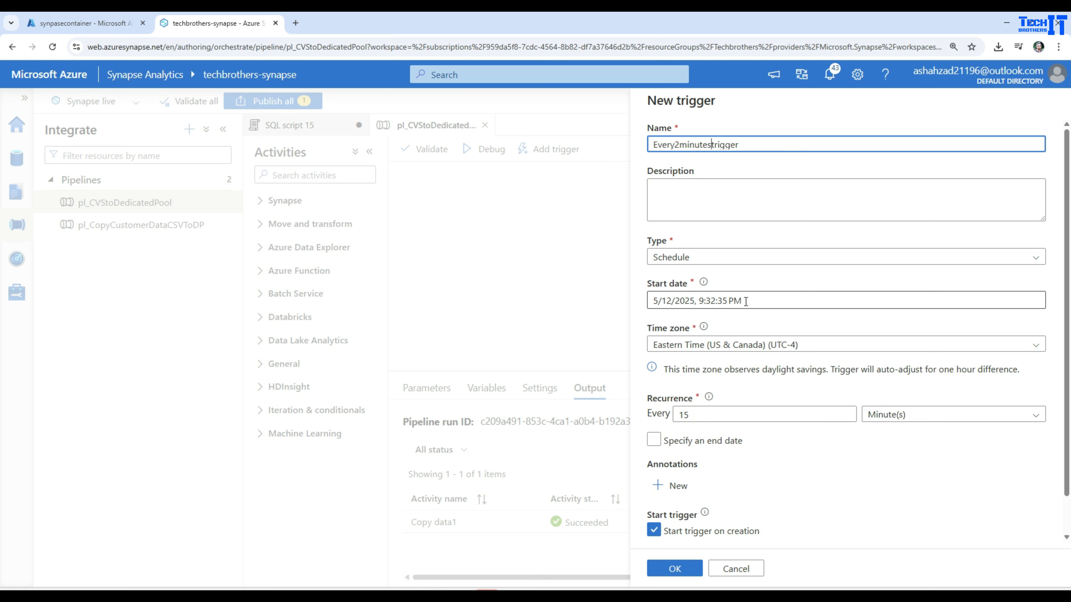
Set the trigger's recurrence to every 2 minutes and specify an end date of 5/14/2025
{"action": "double_click", "coordinate": [698, 414]}
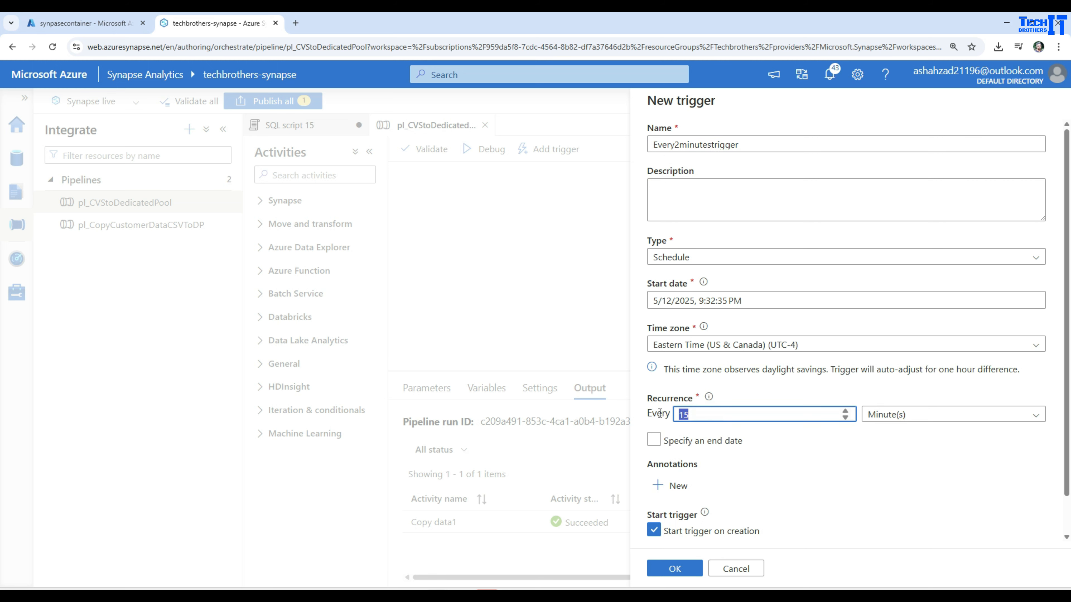
{"action": "scroll", "coordinate": [825, 434], "scroll_direction": "down", "scroll_amount": 1}
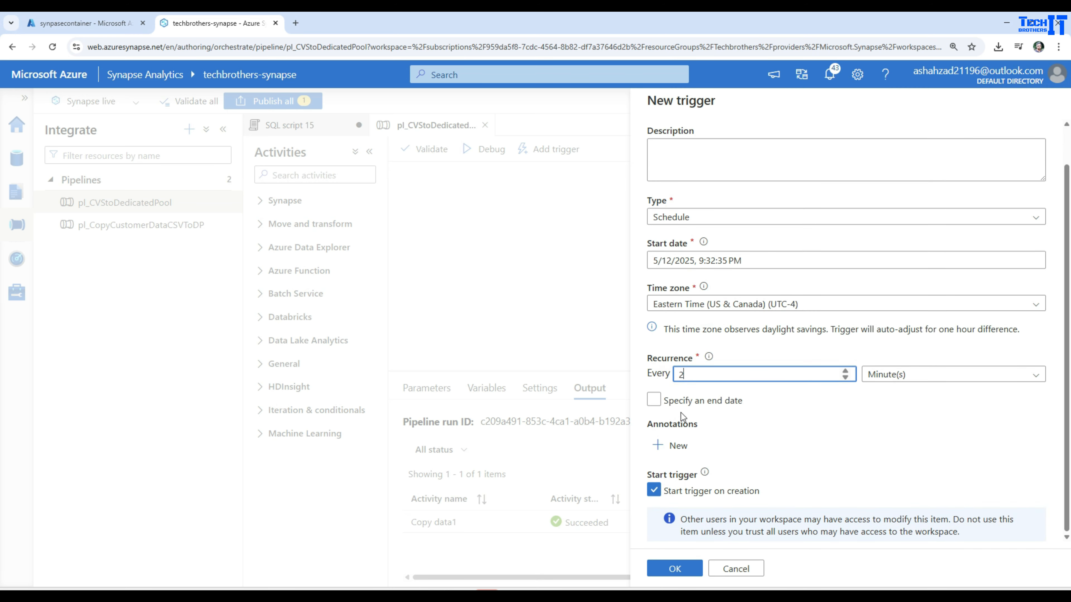
{"action": "left_click", "coordinate": [698, 405]}
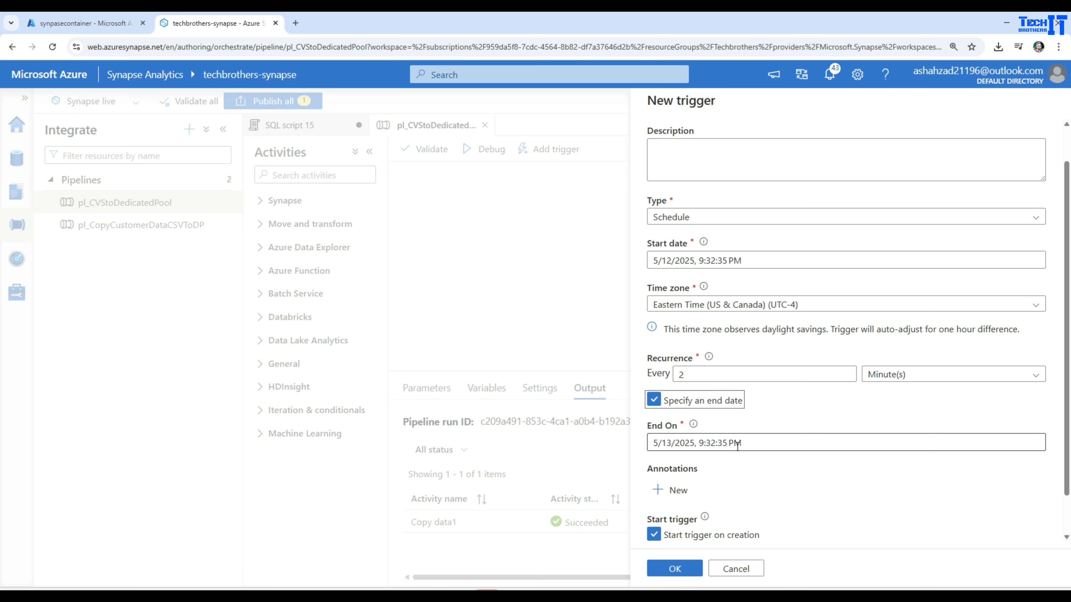
{"action": "left_click", "coordinate": [685, 444]}
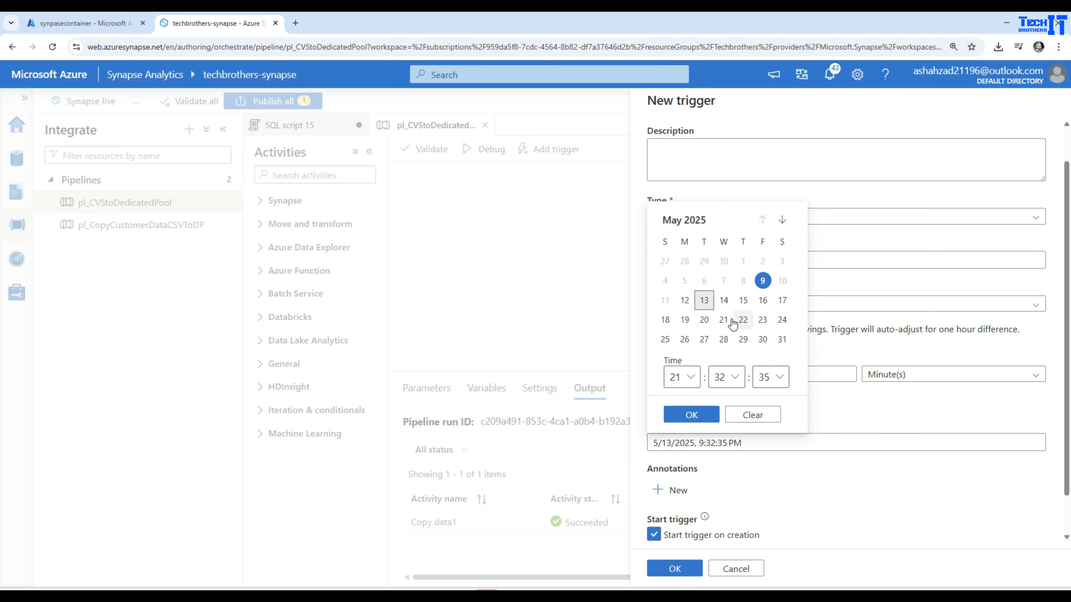
{"action": "left_click", "coordinate": [723, 300]}
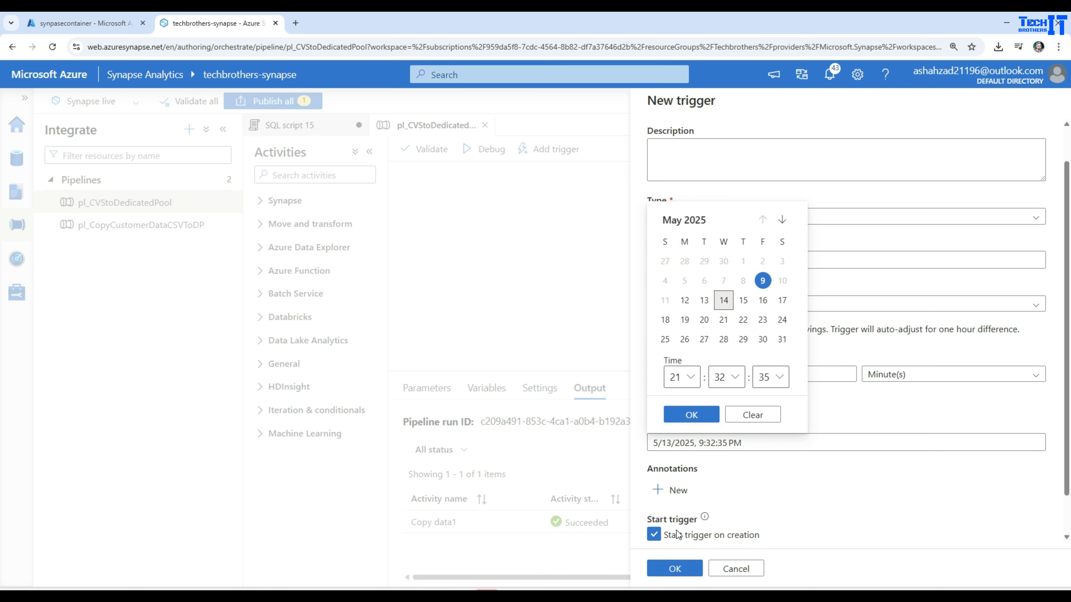
{"action": "left_click", "coordinate": [691, 415]}
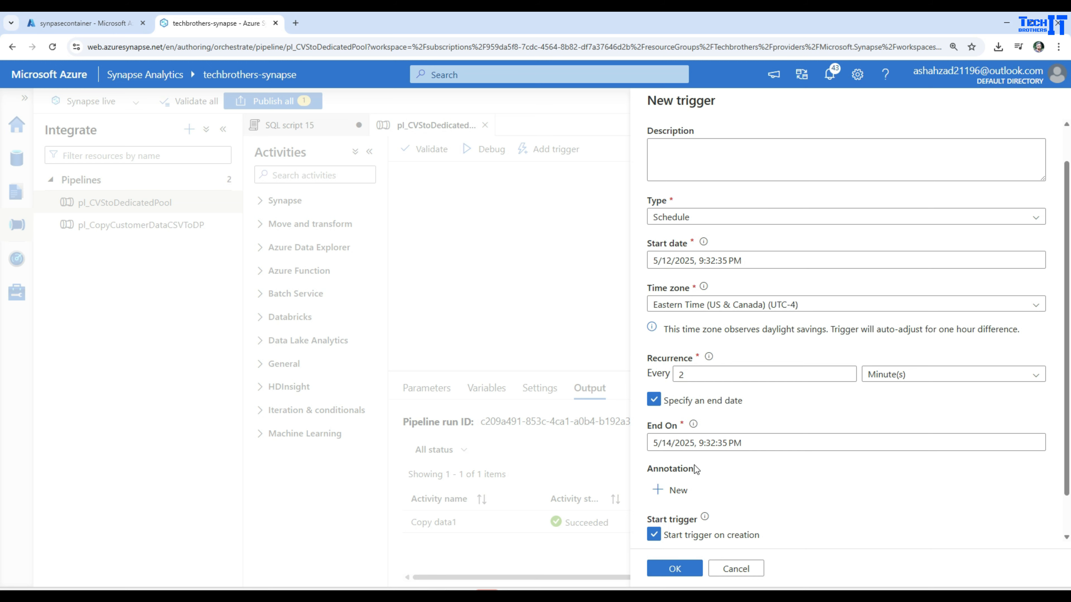
Create the trigger without run parameters and publish it together with SQL script 15
{"action": "left_click", "coordinate": [674, 569]}
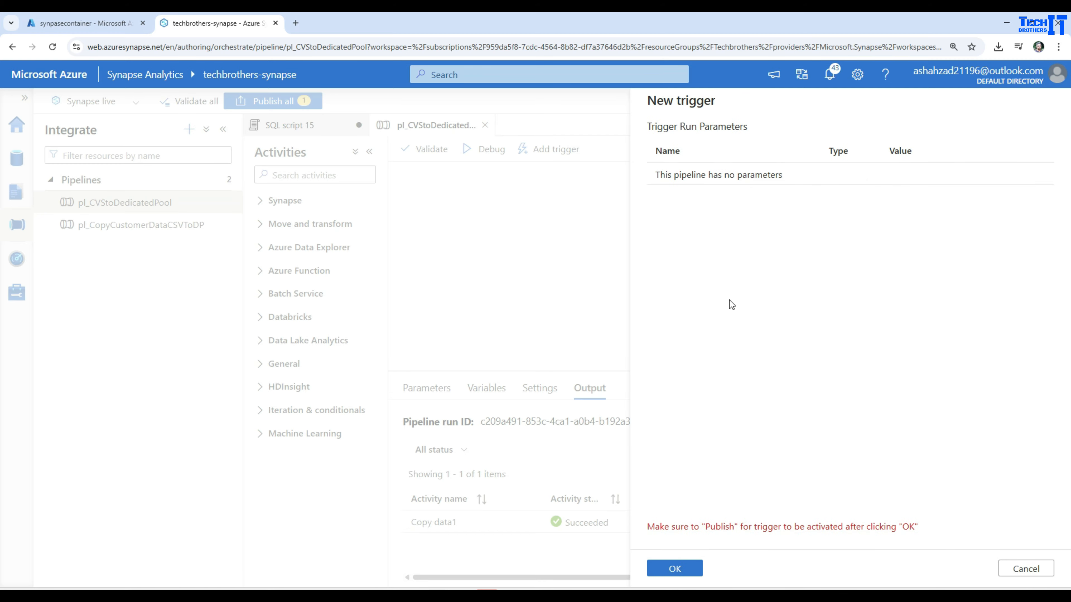
{"action": "left_click", "coordinate": [674, 568]}
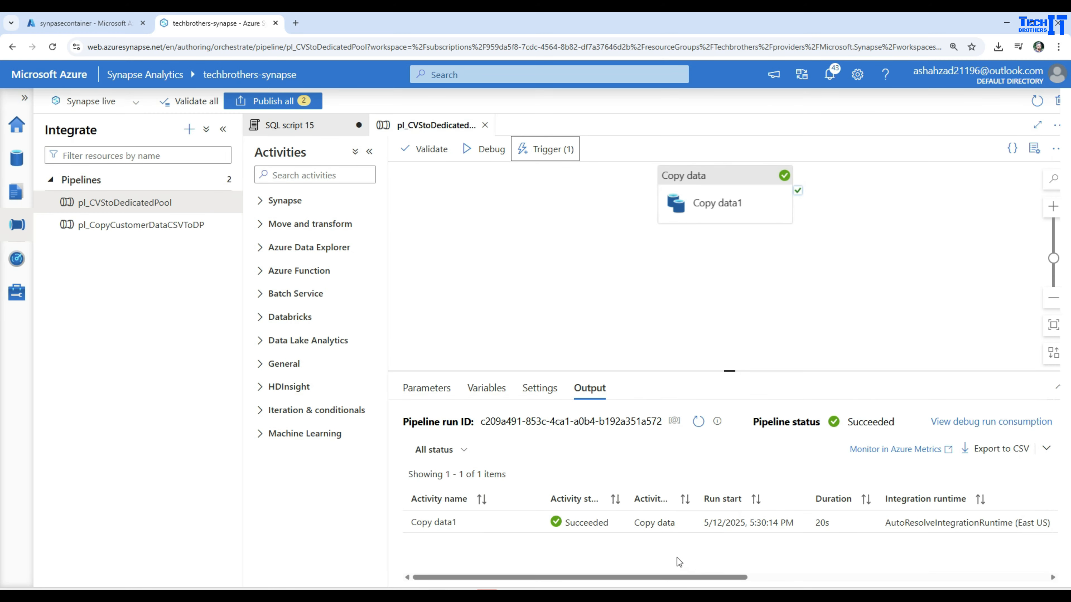
{"action": "left_click", "coordinate": [290, 104]}
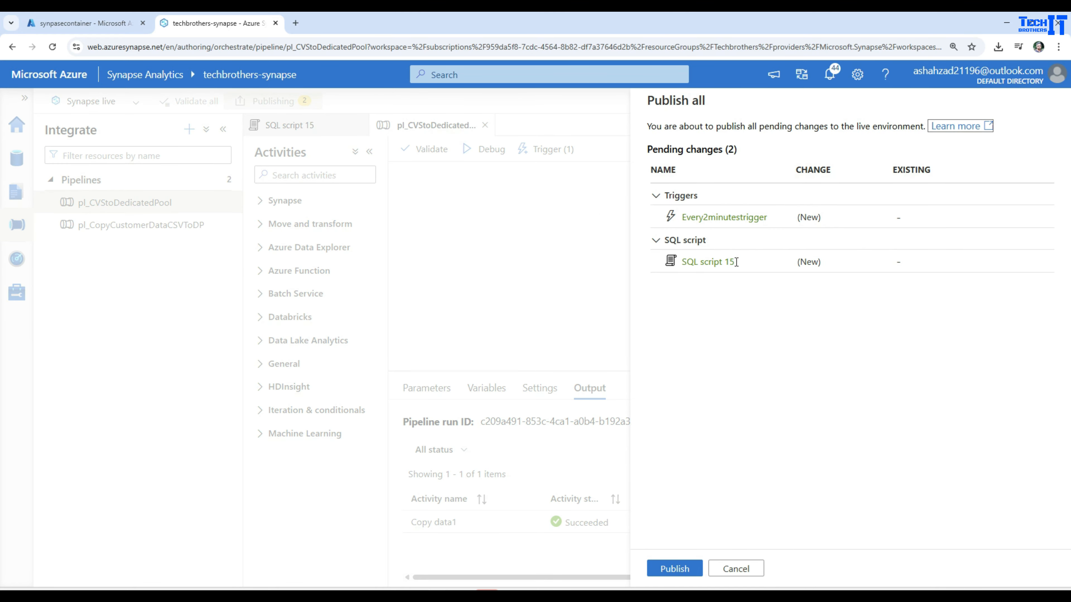
{"action": "left_click", "coordinate": [677, 568]}
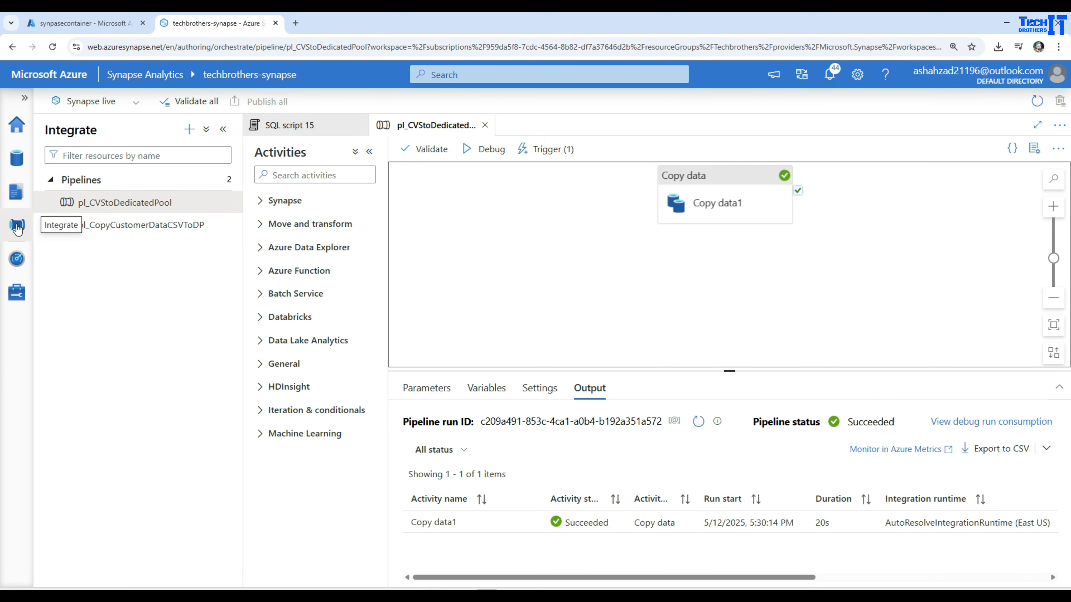
Check the workspace's trigger runs for the last 24 hours, filtering on all statuses and refreshing the list
{"action": "left_click", "coordinate": [16, 259]}
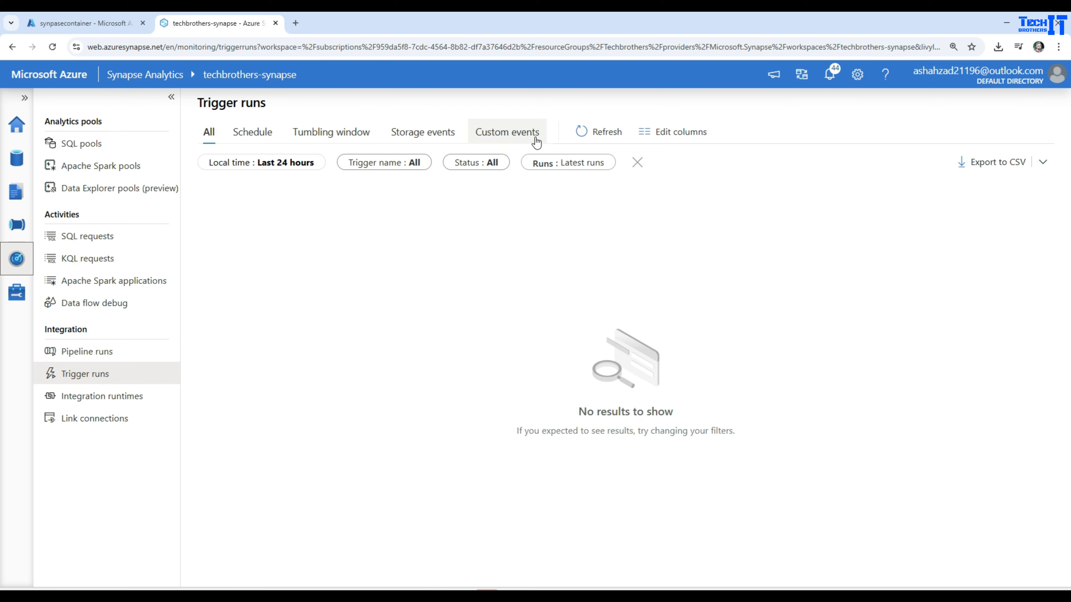
{"action": "left_click", "coordinate": [612, 133]}
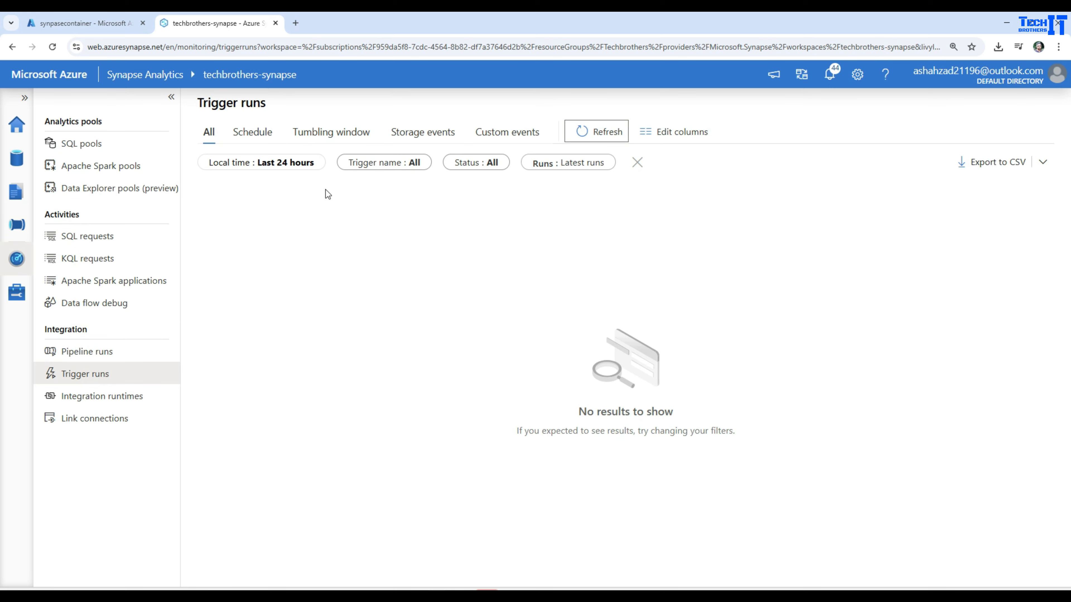
{"action": "left_click", "coordinate": [468, 163]}
{"action": "left_click", "coordinate": [500, 281]}
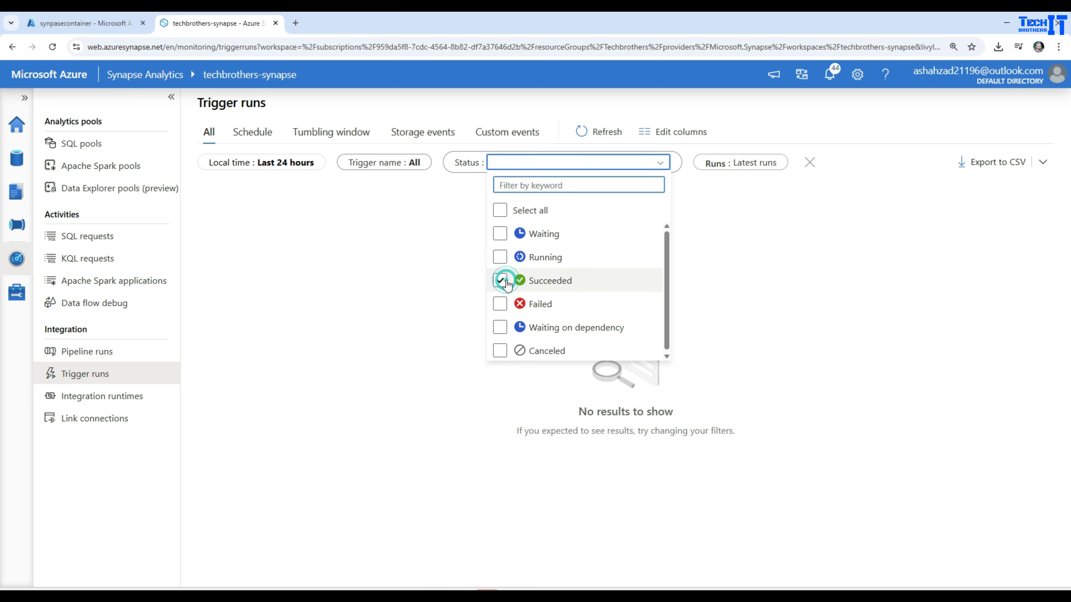
{"action": "left_click", "coordinate": [506, 308]}
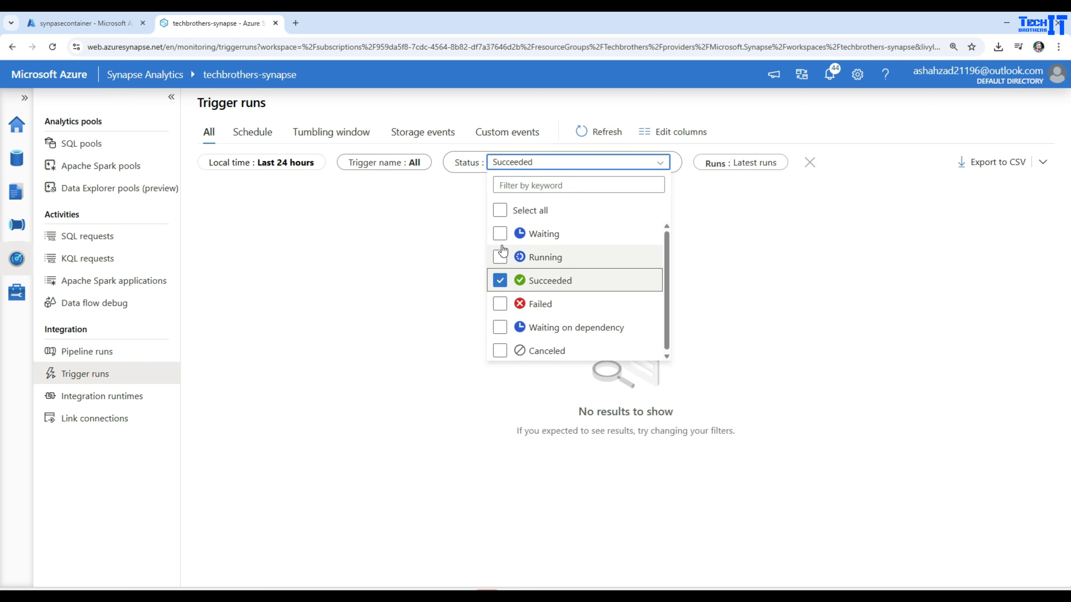
{"action": "left_click", "coordinate": [500, 210]}
{"action": "left_click", "coordinate": [428, 265]}
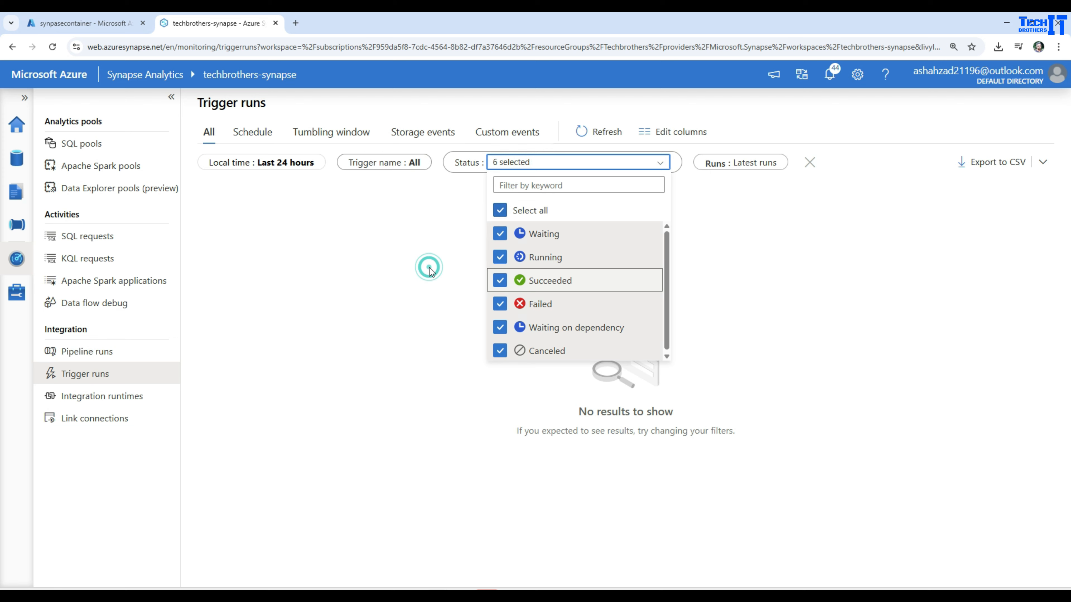
{"action": "left_click", "coordinate": [599, 132]}
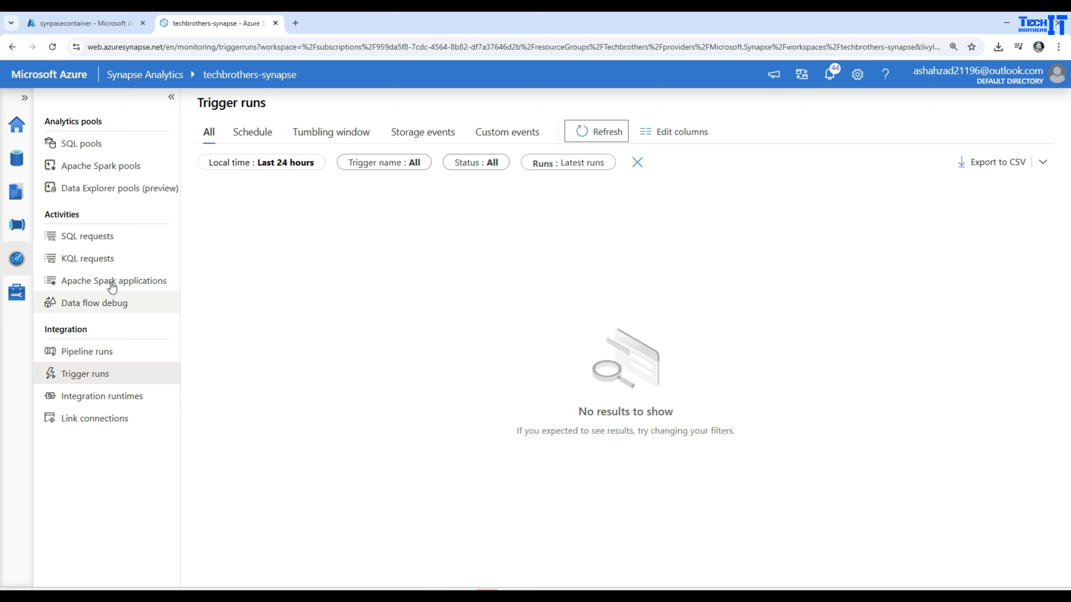
Check the workspace's triggered pipeline runs for the last 24 hours and refresh the list
{"action": "left_click", "coordinate": [96, 352]}
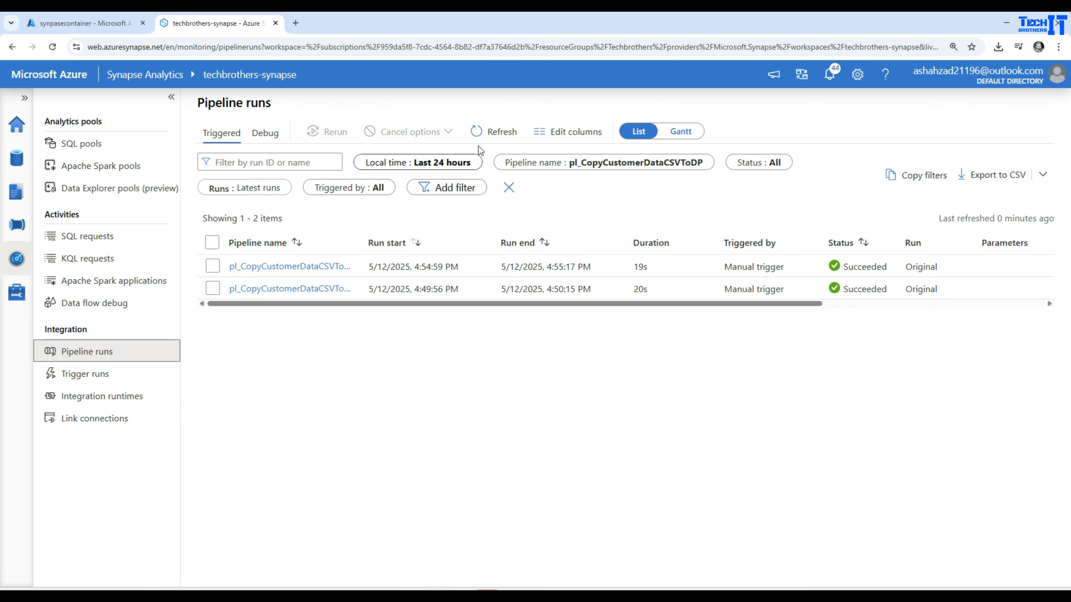
{"action": "left_click", "coordinate": [495, 132]}
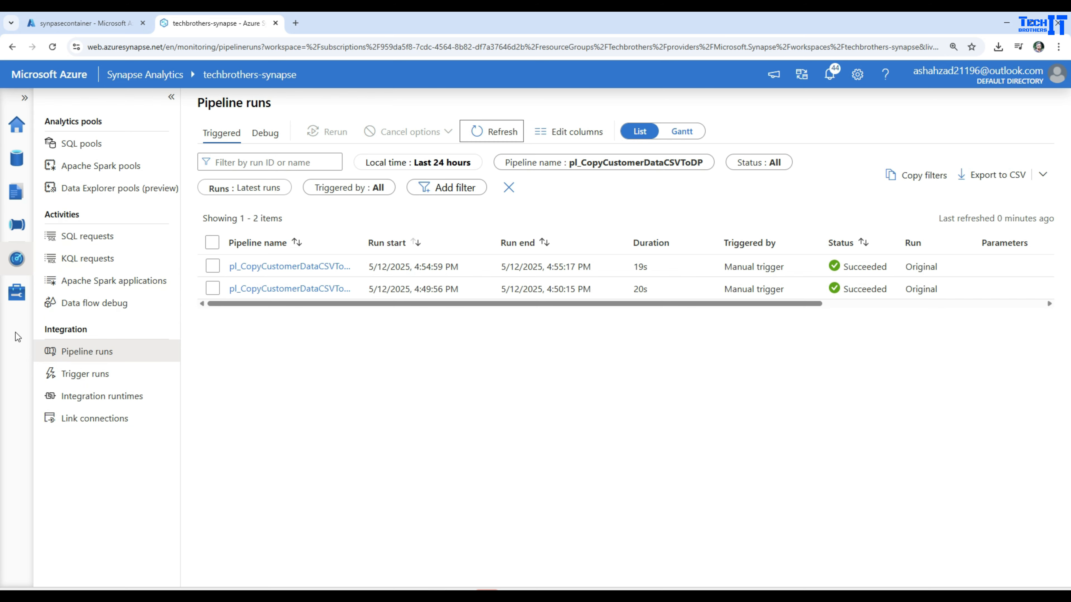
Review the workspace's linked services and inspect which datasets use ls_adls2techbrother and techbrothers-synapse-WorkspaceDefaultStorage
{"action": "left_click", "coordinate": [16, 292]}
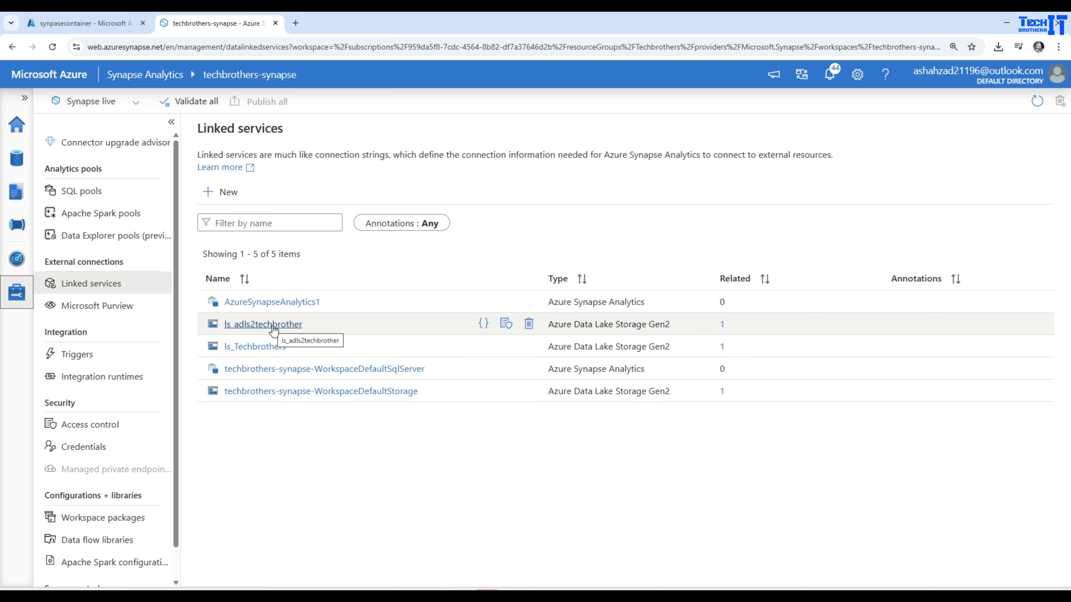
{"action": "left_click_drag", "start_coordinate": [690, 332], "coordinate": [549, 334]}
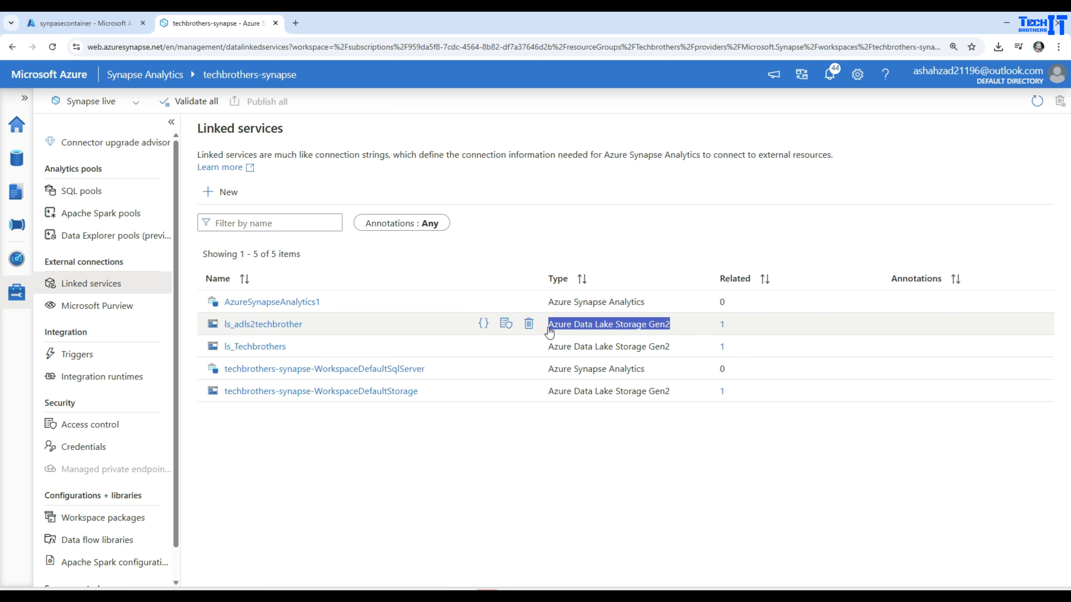
{"action": "left_click", "coordinate": [722, 325]}
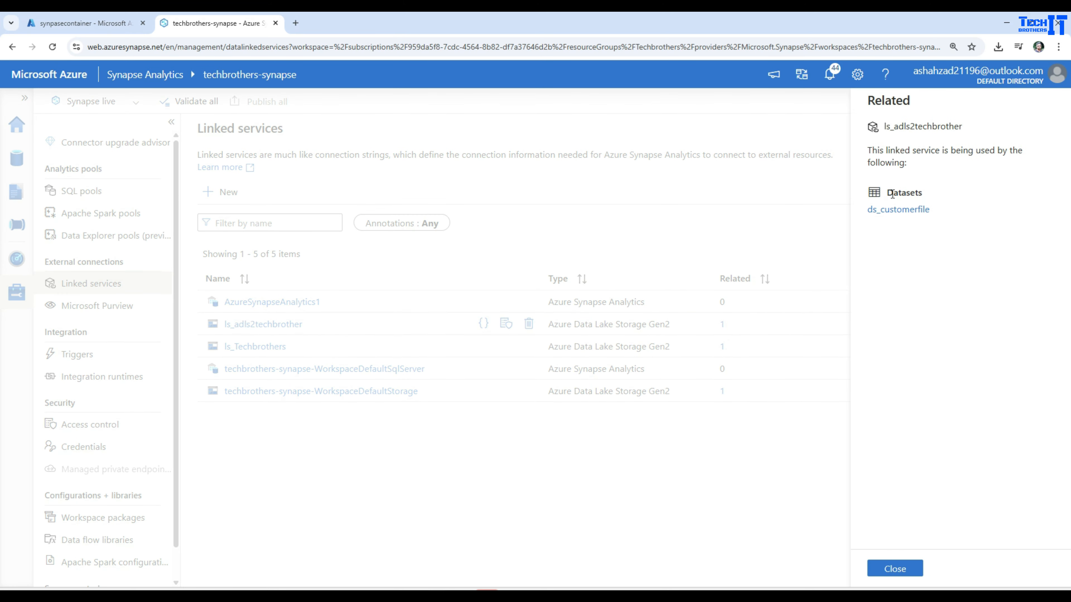
{"action": "left_click", "coordinate": [889, 192]}
{"action": "left_click", "coordinate": [889, 573]}
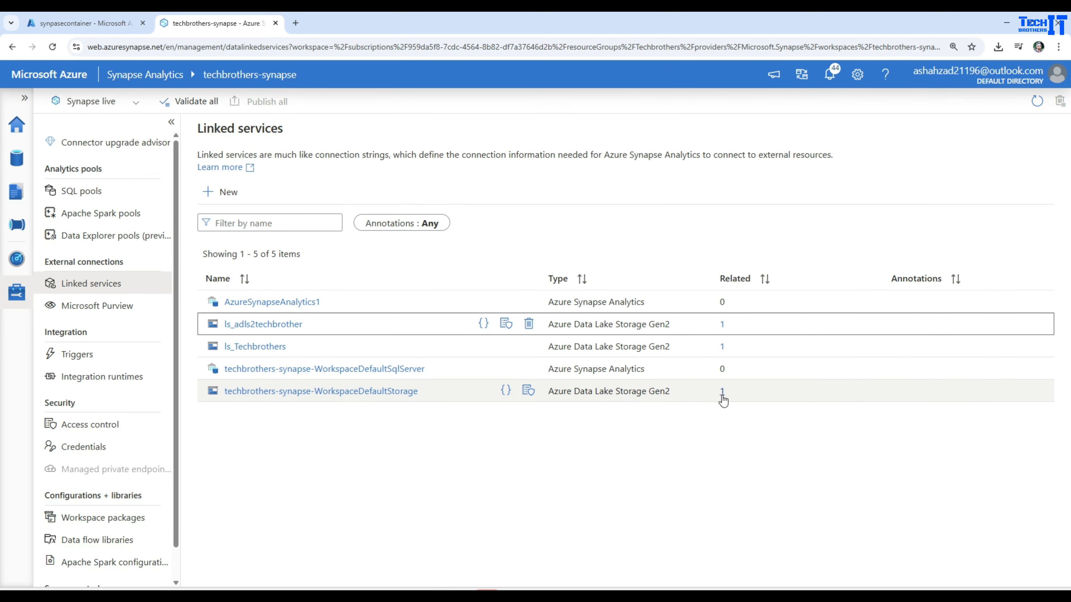
{"action": "left_click", "coordinate": [722, 393]}
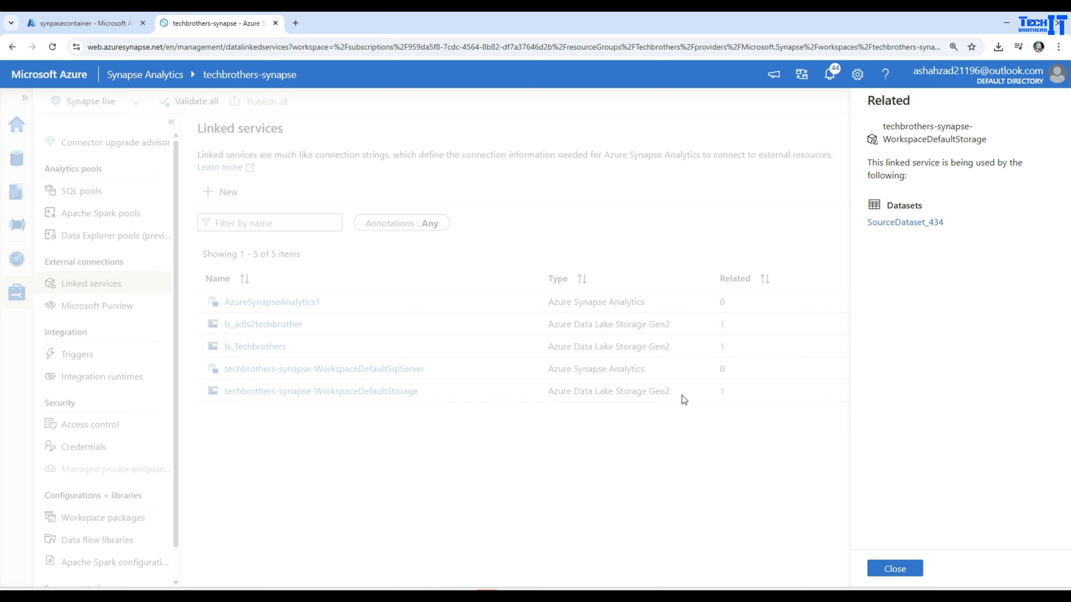
{"action": "left_click", "coordinate": [895, 569]}
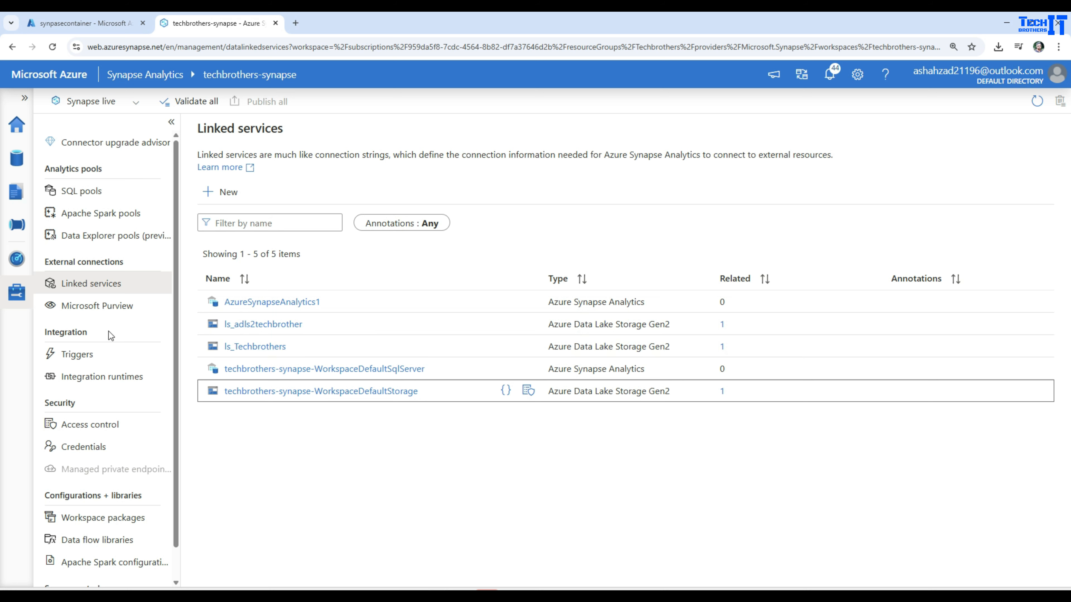
Check the workspace's triggers and inspect which pipelines use Every2minutestrigger
{"action": "left_click", "coordinate": [89, 355]}
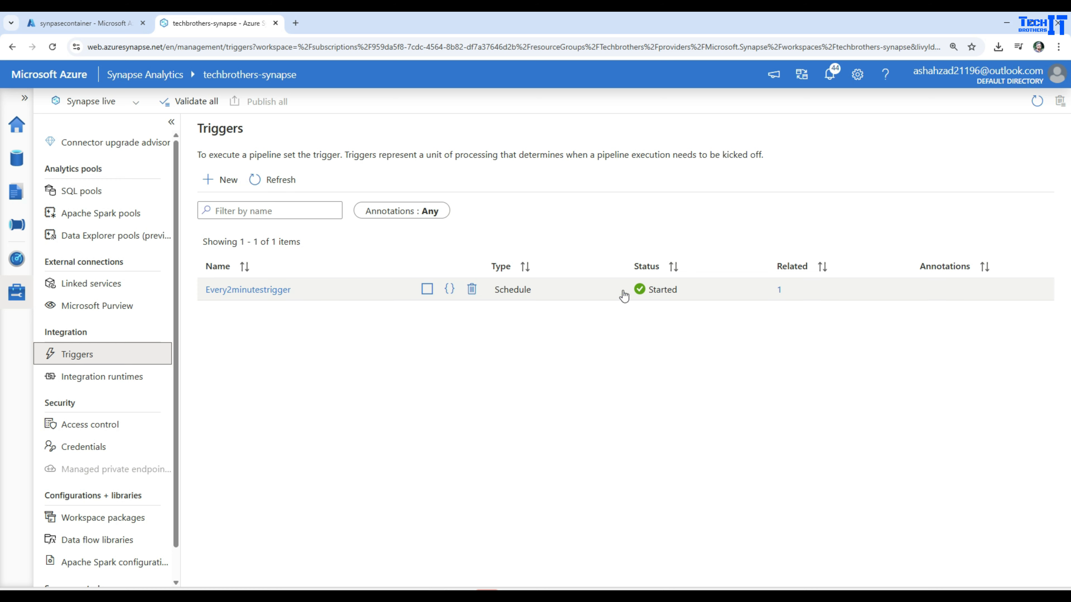
{"action": "left_click", "coordinate": [780, 291]}
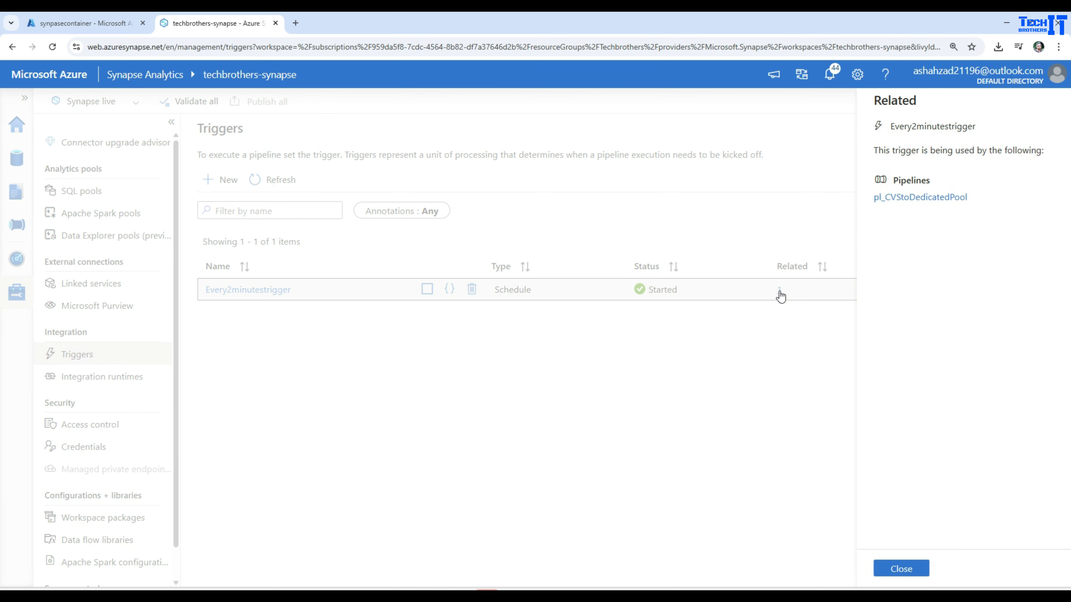